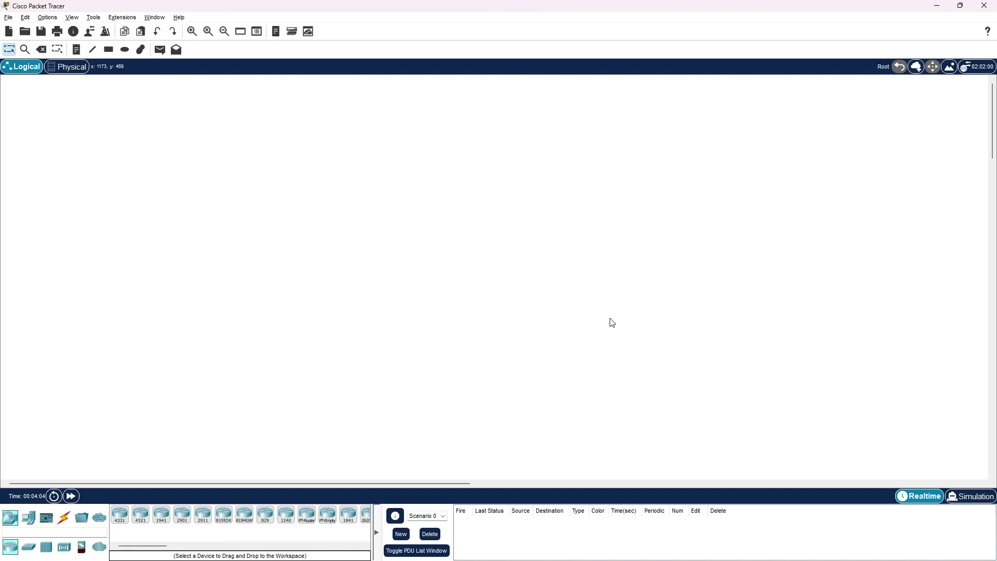
Place a 2911 router in the workspace and duplicate it to get a second router beside it
left_click_drag(208, 521, 450, 193)
key("ctrl+c")
key("ctrl+v")
Add two PCs to the workspace, one below each router
left_click(64, 517)
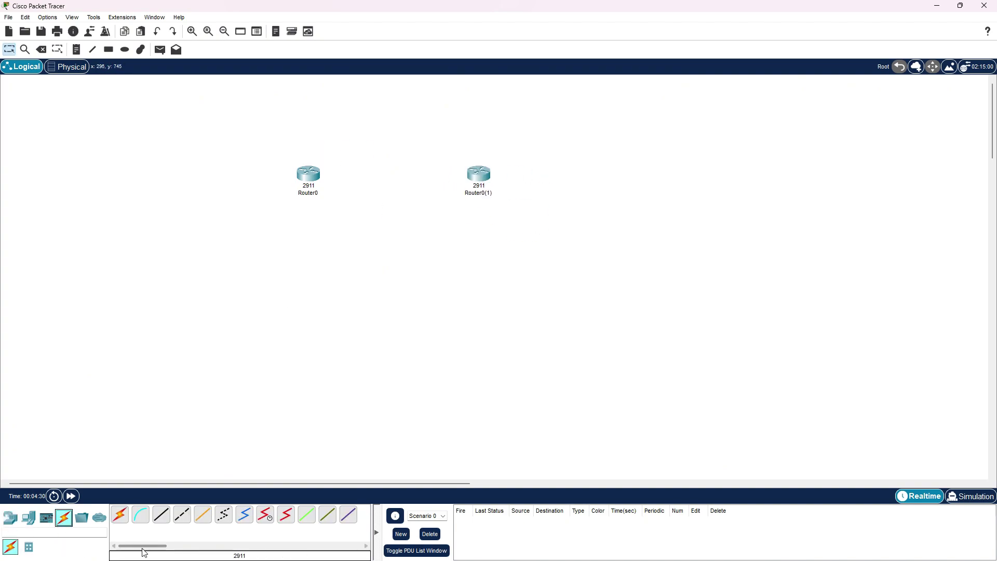
left_click(29, 517)
left_click(128, 517)
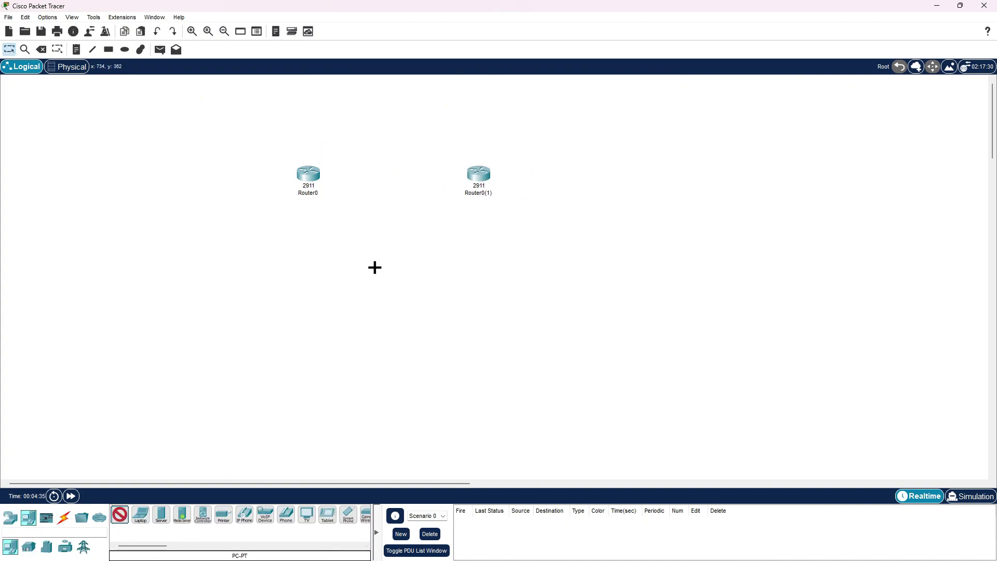
left_click(307, 292)
left_click(119, 514)
left_click(480, 292)
Connect Router0's GigabitEthernet0/0 to PC0's FastEthernet0 with a copper cross-over cable
left_click(64, 517)
left_click(182, 514)
left_click(307, 174)
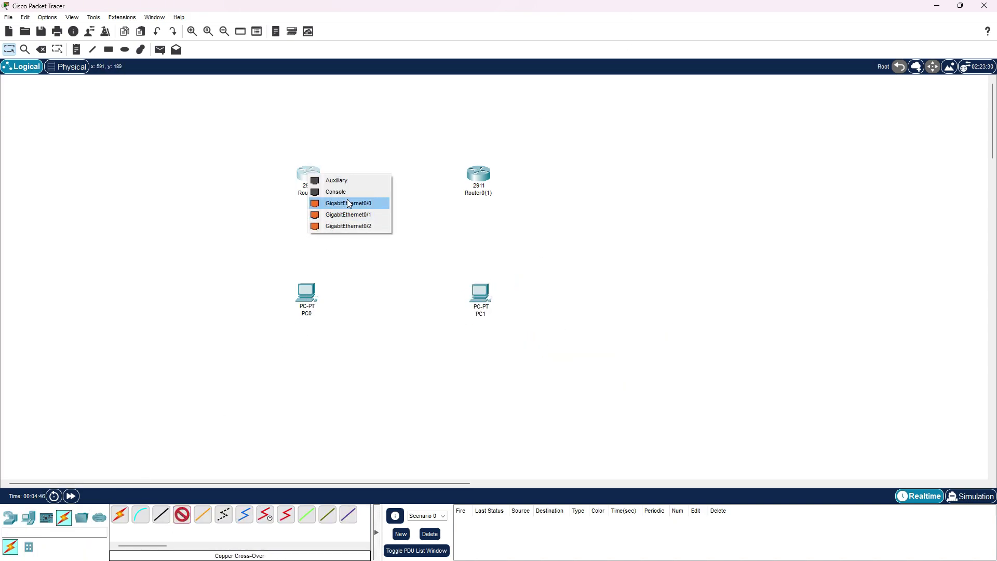
left_click(358, 203)
left_click(311, 301)
left_click(338, 339)
Connect the second router's GigabitEthernet0/0 to PC1's FastEthernet0 with a copper cross-over cable
left_click(488, 185)
left_click(525, 207)
left_click(482, 294)
left_click(506, 336)
Link the two routers through their GigabitEthernet0/1 ports with a copper cross-over cable
left_click(311, 172)
left_click(362, 212)
left_click(478, 174)
left_click(522, 214)
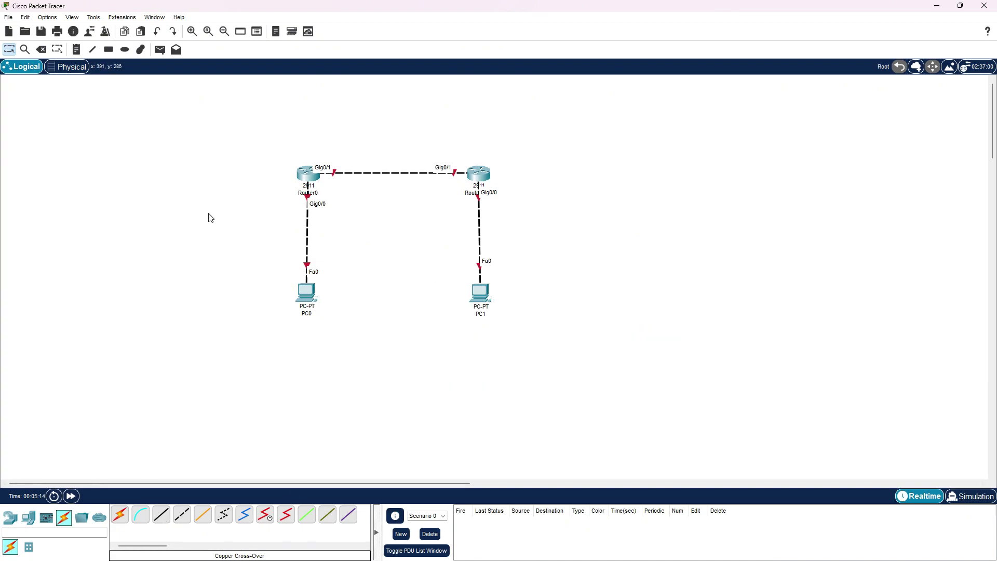
Add the note 192.168.10.2/24 below PC0 and the note 192.168.10.1/24 at Router0's Gig0/0 port
left_click(76, 50)
left_click(275, 332)
type("192.168.10.2/24")
left_click(275, 188)
type("192.168.10.1/2")
Label the link between the routers with the notes 10.10.10.1/24 at Router0 and 10.10.10.2/24 at the second router
left_click(327, 158)
type("10.10.10.1/24")
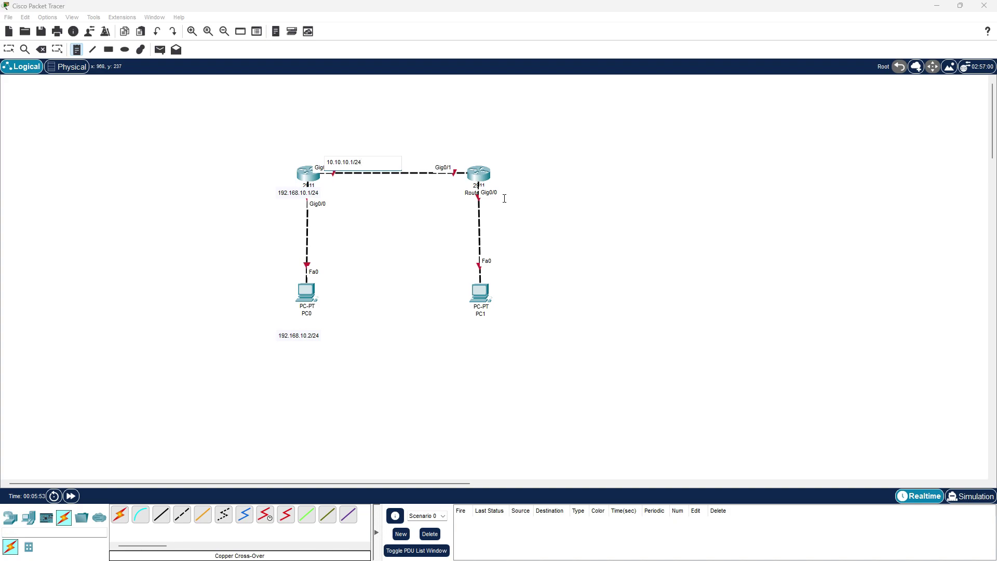
left_click(454, 160)
type("10.10.10.2/24")
Add the note 192.168.20.2/24 below PC1 and place the note 192.168.20.1/24 beside the second router, clear of its cable
left_click(471, 326)
type("192.168.20.2/24")
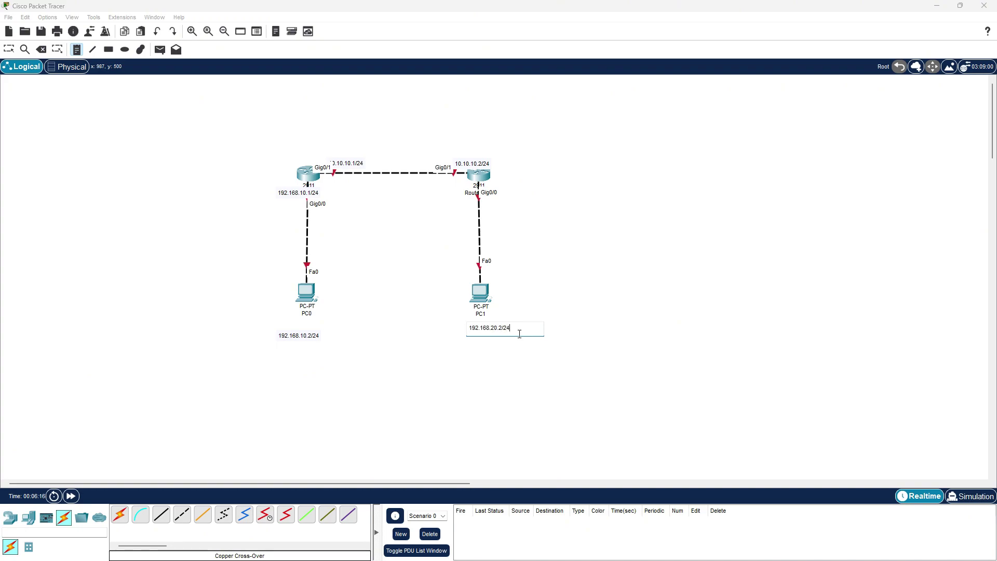
left_click(451, 197)
type("192.168.20.")
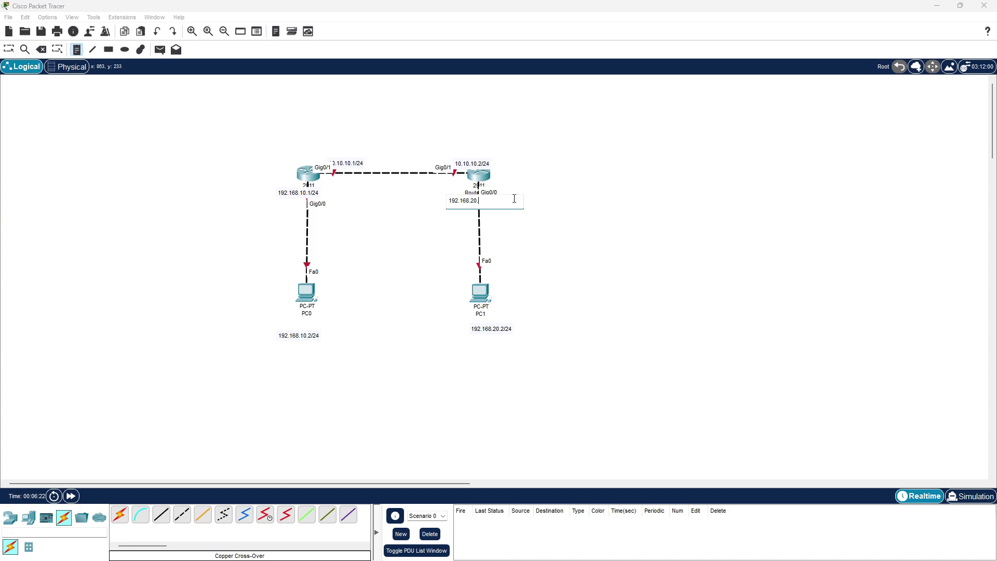
type("1/24")
key("Escape")
left_click_drag(462, 205, 440, 194)
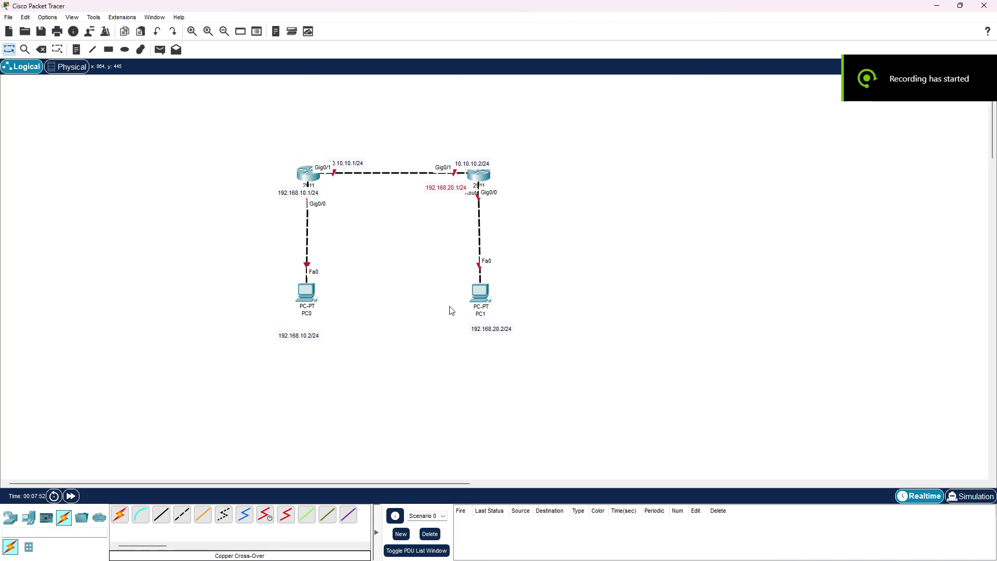
Open Router0's command line and enter global configuration mode
left_click(308, 174)
left_click_drag(542, 130, 662, 70)
left_click(547, 90)
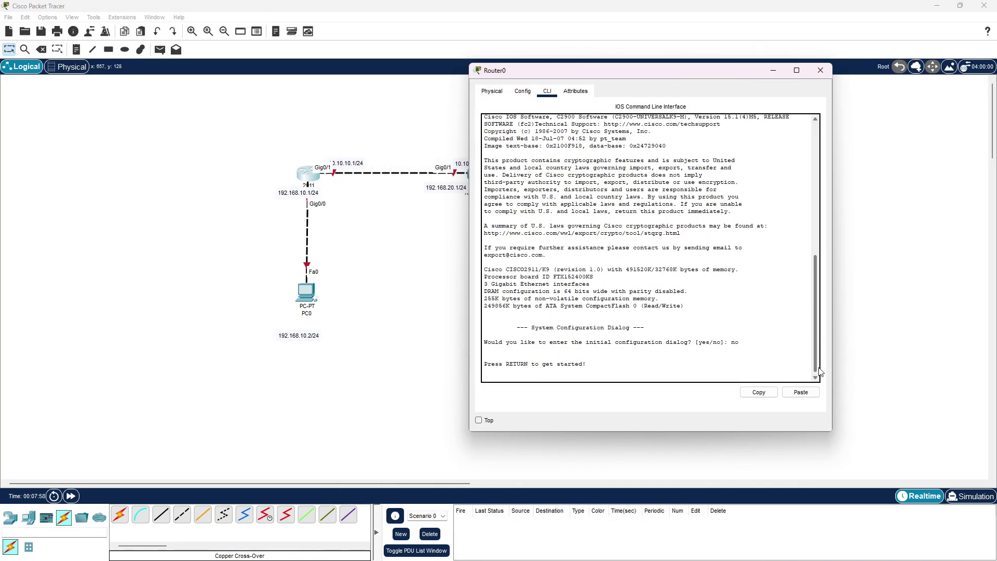
key("Return")
type("en")
key("Return")
type("conf t")
key("Return")
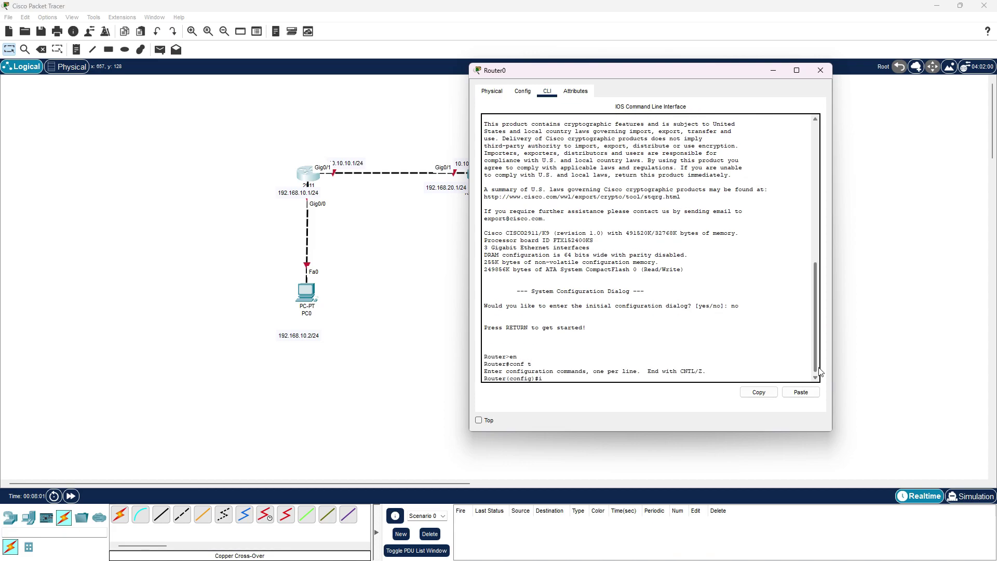
Assign 192.168.10.1 with mask 255.255.255.0 to Router0's gig0/0 interface and enable it
type("int gig0/0")
key("Return")
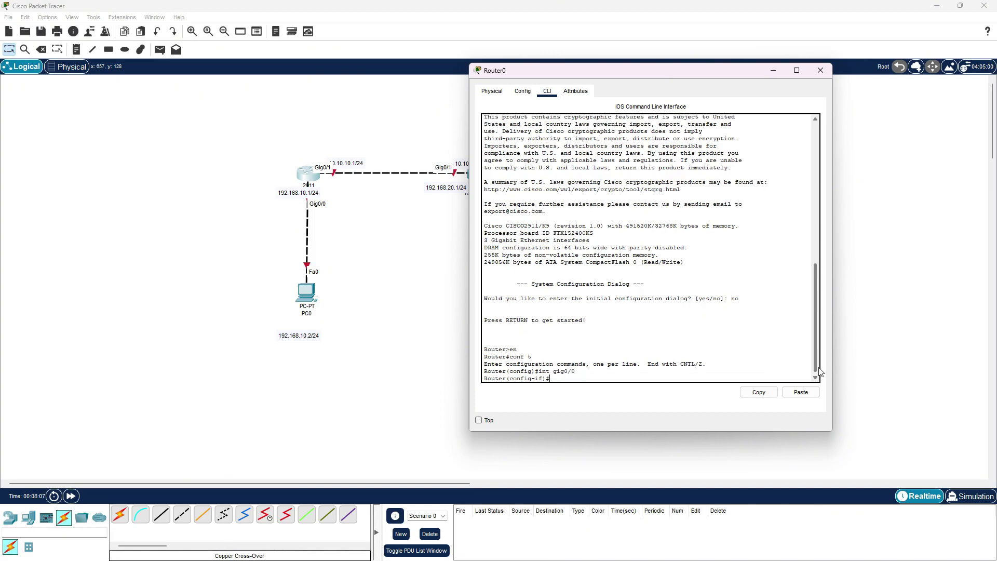
type("ip add 192.168.10.1 255.255.255.0")
key("Return")
type("no sh")
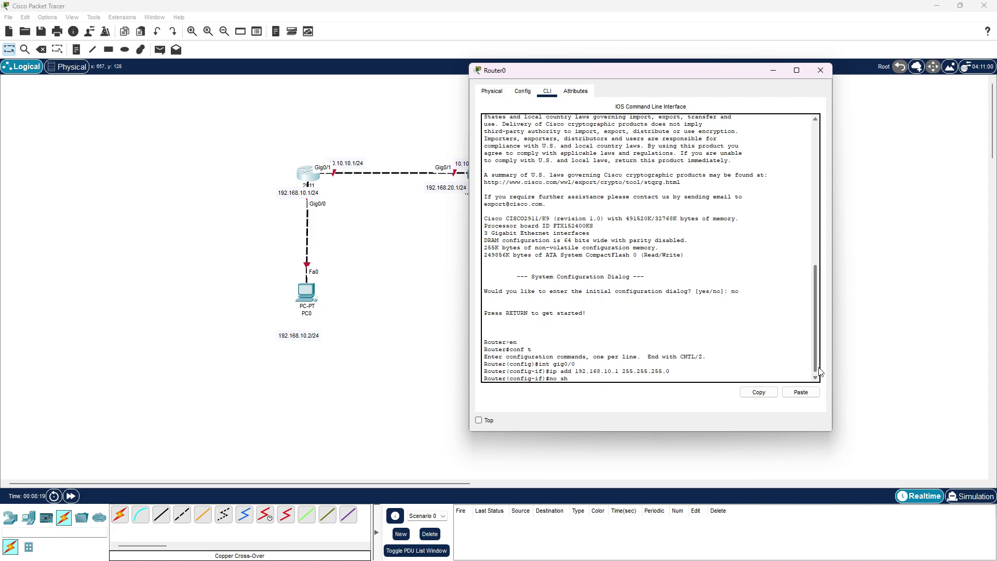
key("Return")
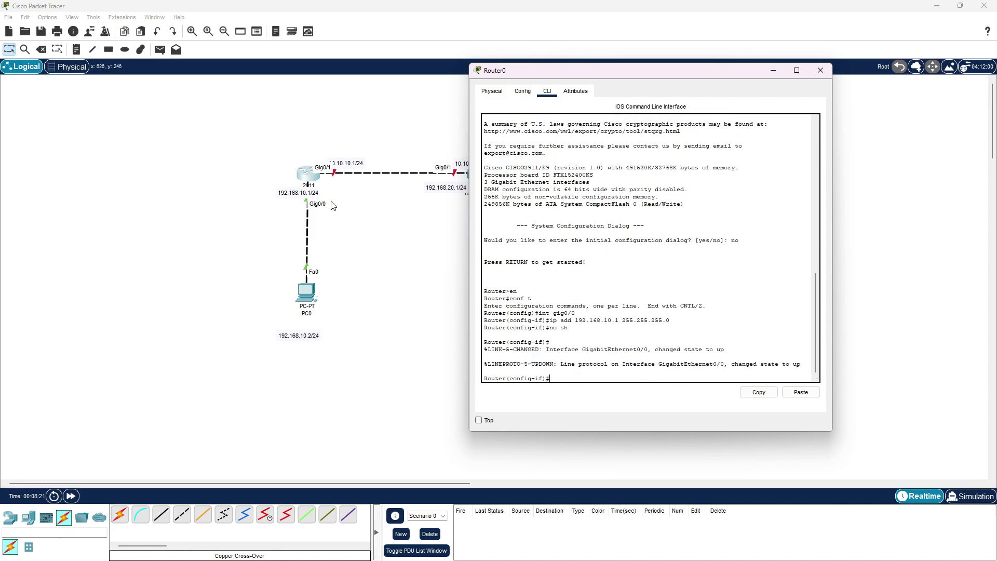
Assign 10.10.10.1 with mask 255.255.255.0 to Router0's gig0/1 interface and enable it
type("ex")
key("Return")
type("int gig0/0")
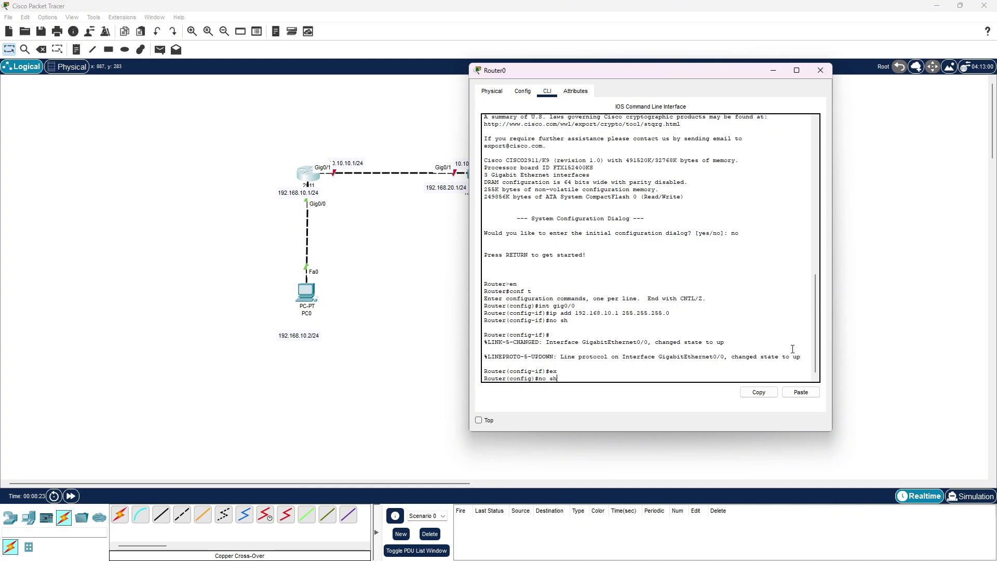
key("BackSpace")
key("BackSpace")
type("/1")
key("Return")
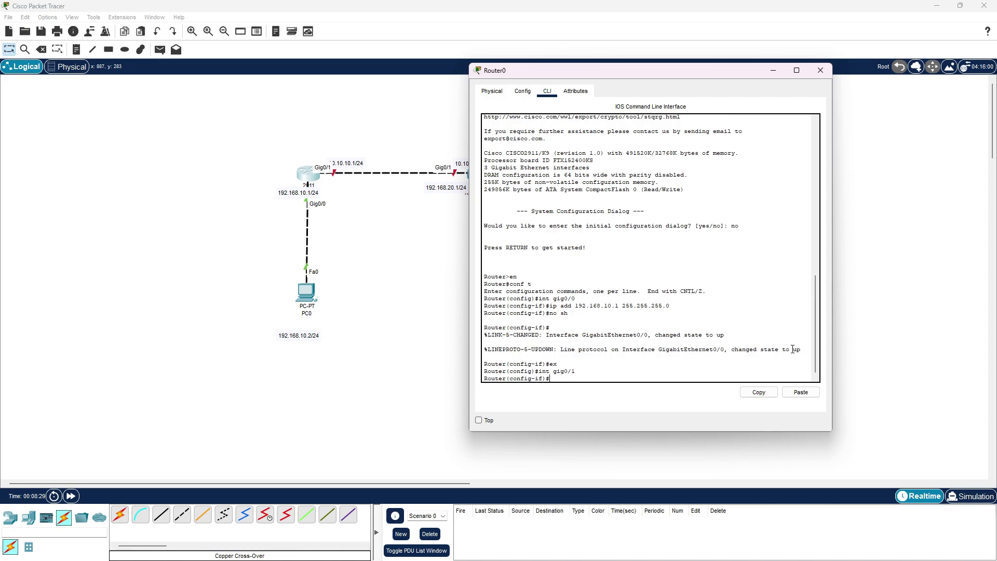
type("ip add")
type(" 19")
type(".10.10")
type(".1 255.255.255")
type(".0")
key("Return")
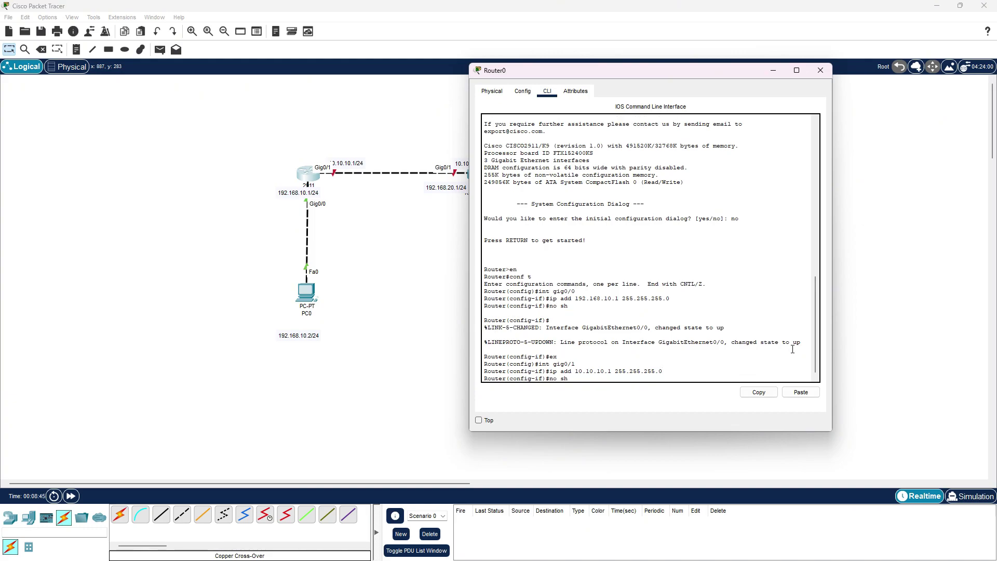
type("no sh")
key("Return")
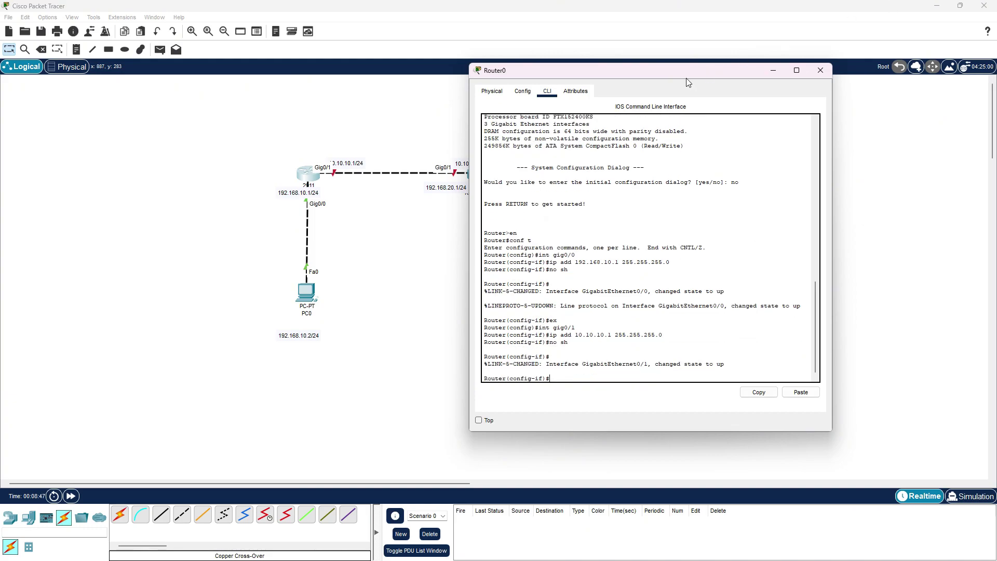
Give PC0 the static IPv4 address 192.168.10.2 with subnet mask 255.255.255.0
left_click_drag(691, 76, 855, 75)
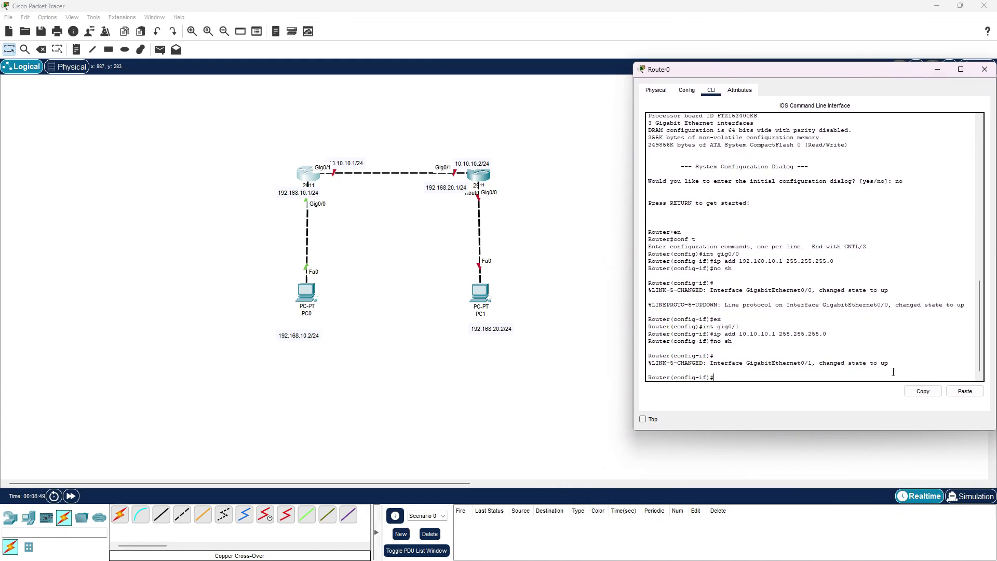
left_click(305, 294)
left_click_drag(489, 136, 741, 101)
left_click(690, 121)
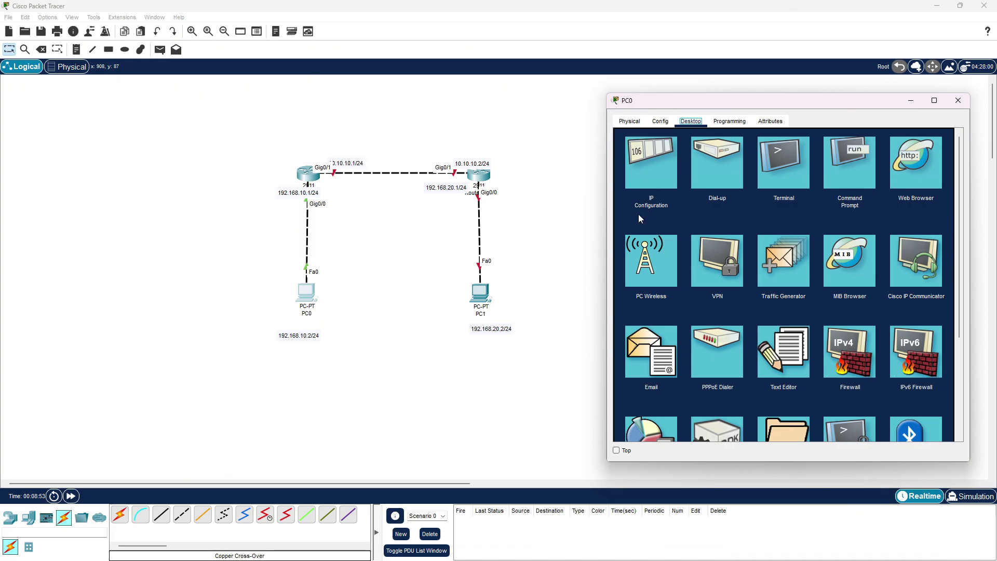
left_click(648, 158)
left_click(841, 196)
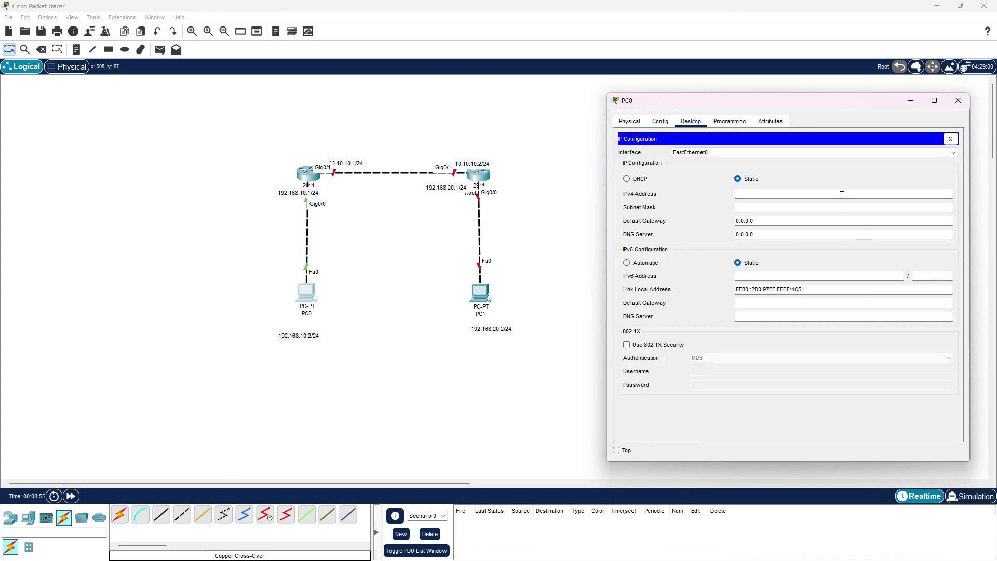
type("192.168.10")
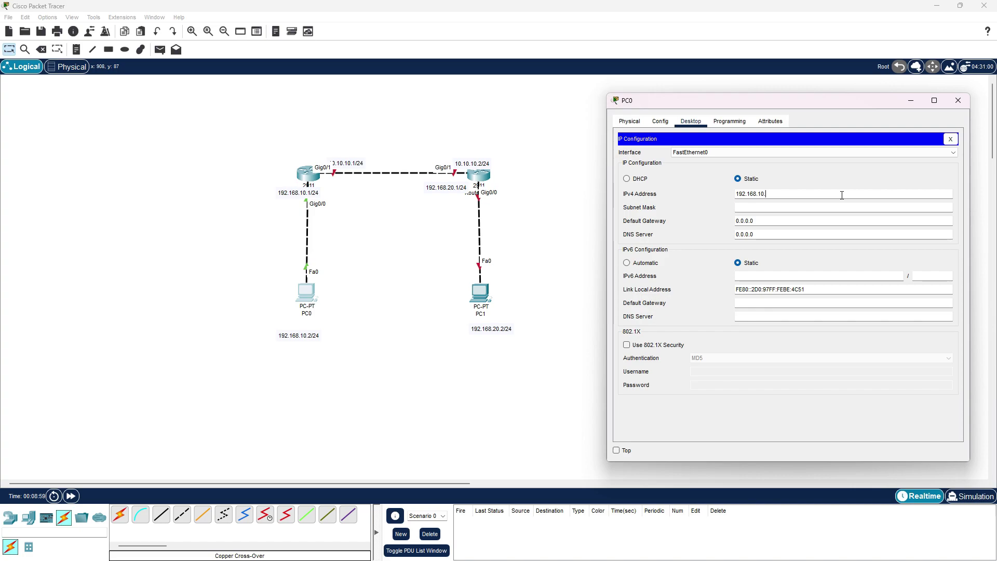
type(".")
key("BackSpace")
key("Tab")
Set PC0's default gateway to 192.168.10.1 and close its window
key("Tab")
type("192.179")
key("BackSpace")
key("BackSpace")
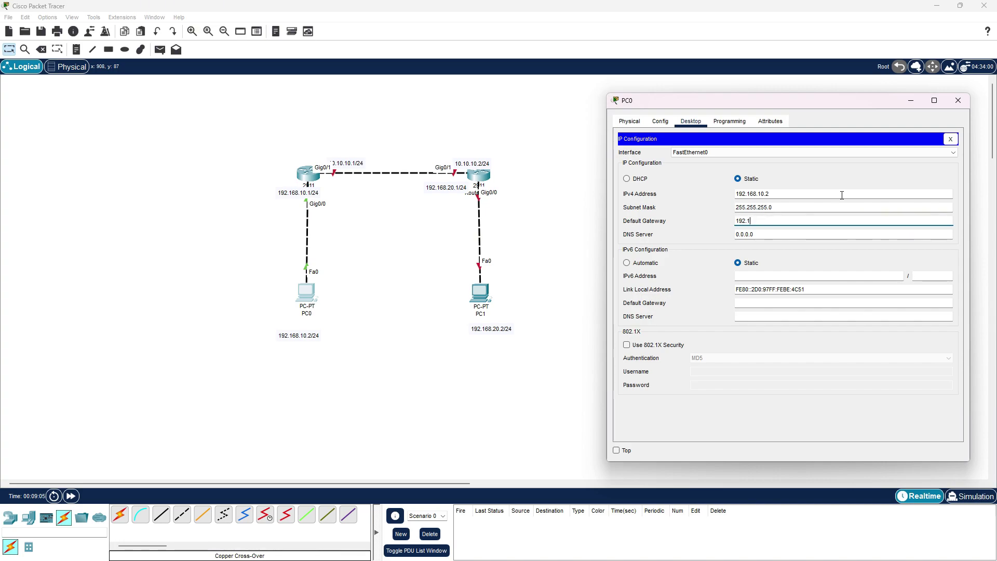
type("68.10.1")
left_click(846, 179)
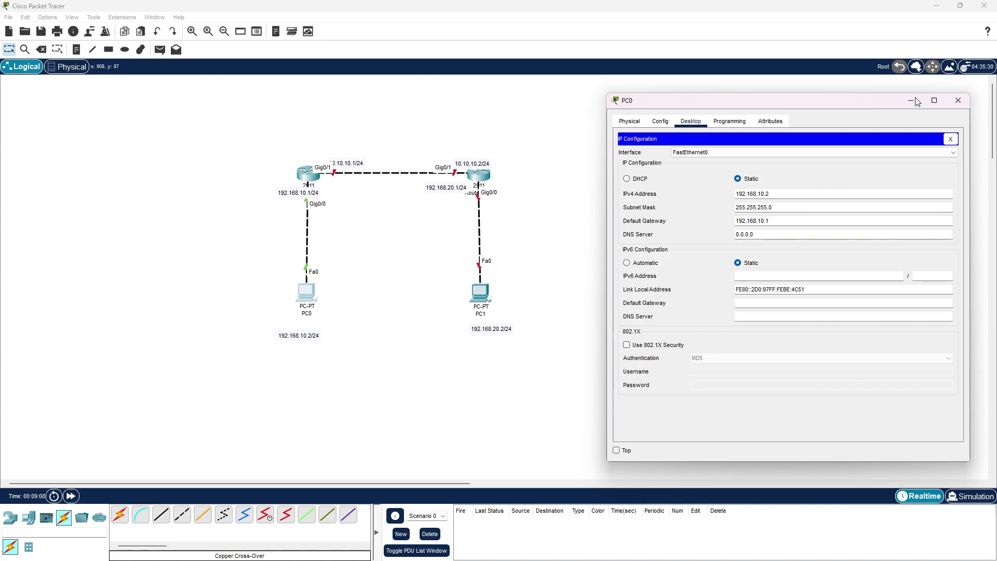
left_click(958, 100)
In the second router's command line, decline the initial configuration dialog and enter global configuration mode
double_click(477, 176)
left_click_drag(507, 119, 725, 84)
left_click(644, 116)
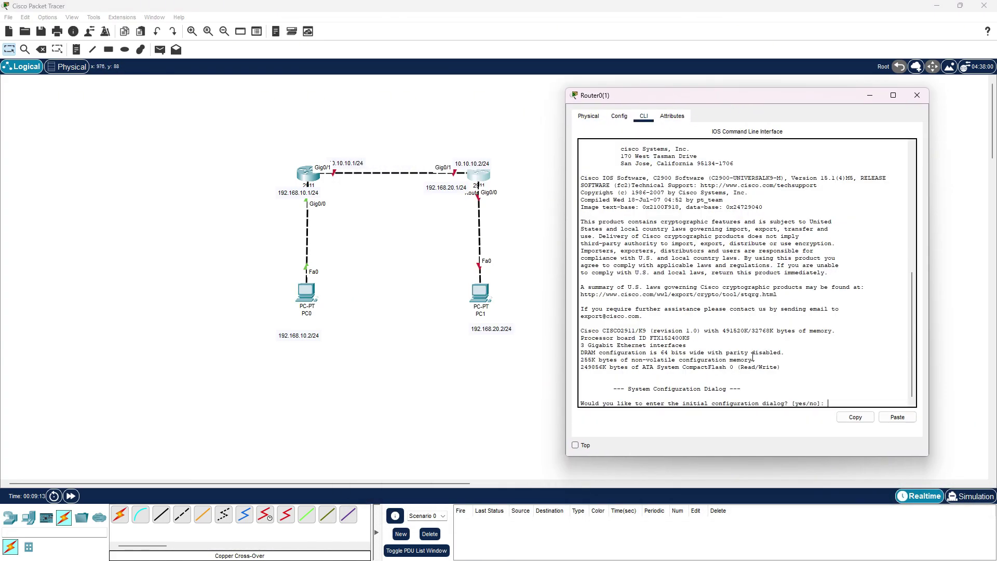
type("no")
key("Return")
key("Return")
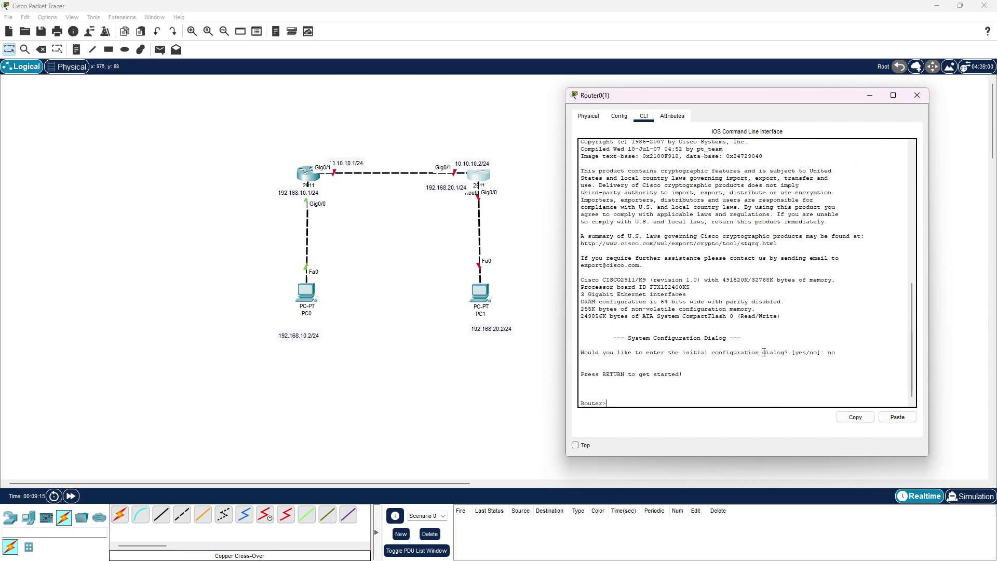
type("en")
key("Return")
type("conf t")
key("Return")
Assign 192.168.20.1 with mask 255.255.255.0 to the second router's gig0/0 interface and enable it
type("int gig")
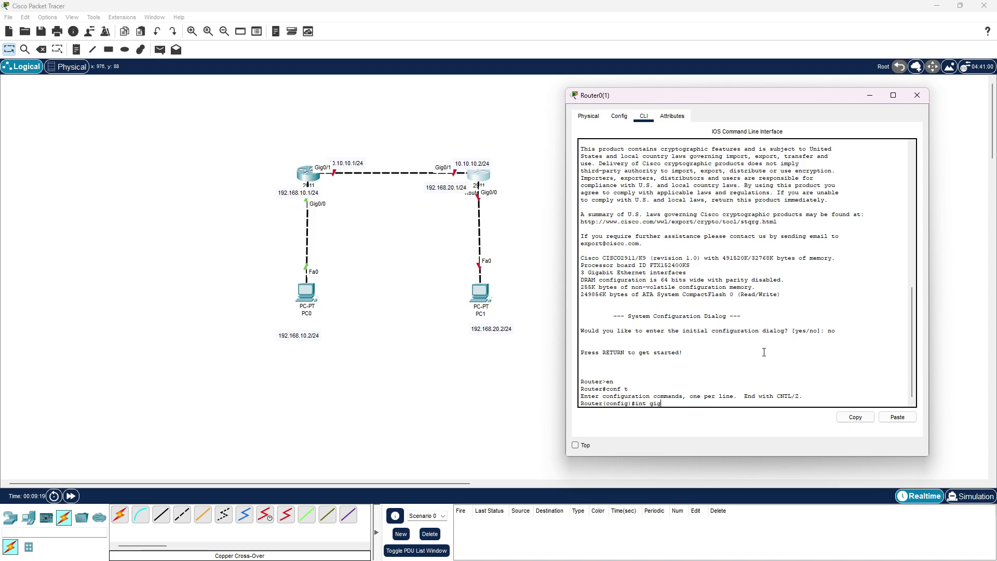
type("0/0")
key("Return")
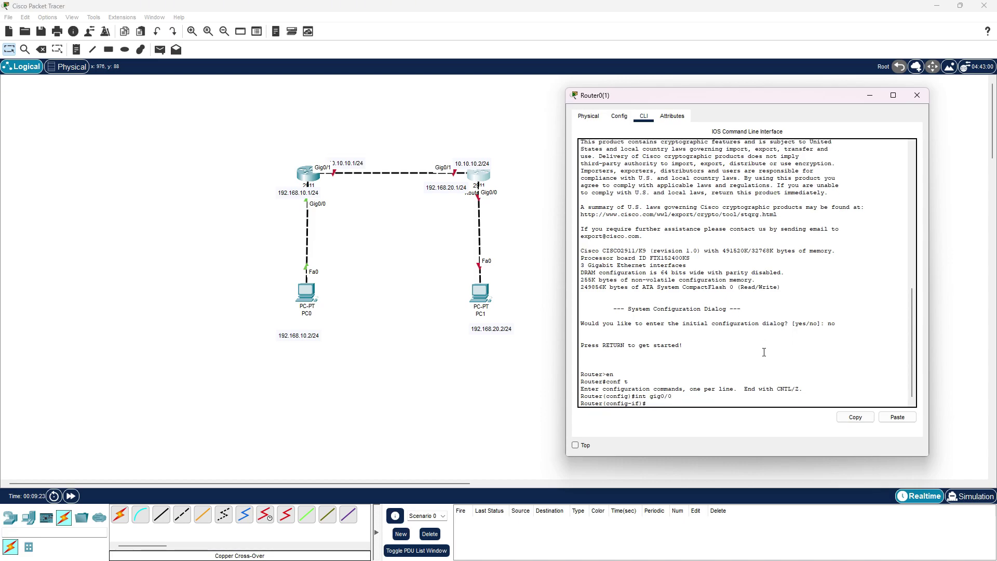
type("onfig-if)#ip add 192.168.20.1 255.255.;")
key("BackSpace")
key("BackSpace")
type(".0")
key("Return")
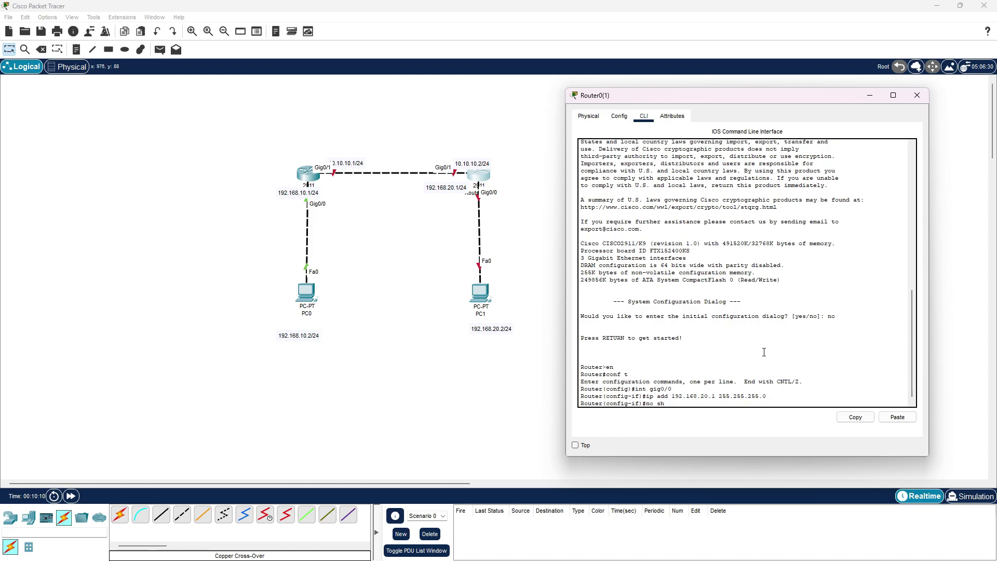
type("no sh")
key("Return")
key("Return")
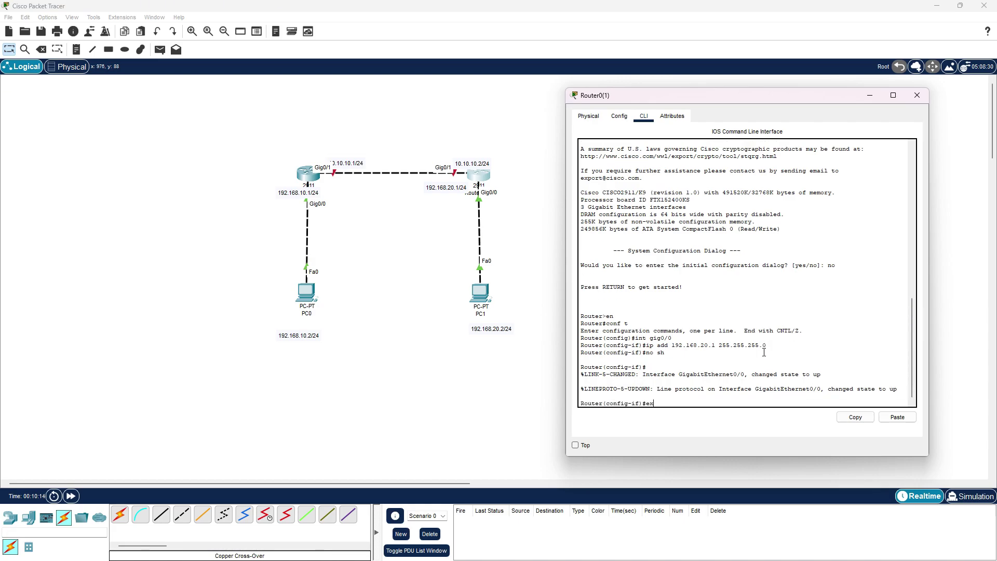
Leave the second router's gig0/0 interface and try to assign 10.10.10.2 with mask 255.255.255.0 from global configuration mode
type("ex")
key("Return")
key("Up")
key("Up")
key("Up")
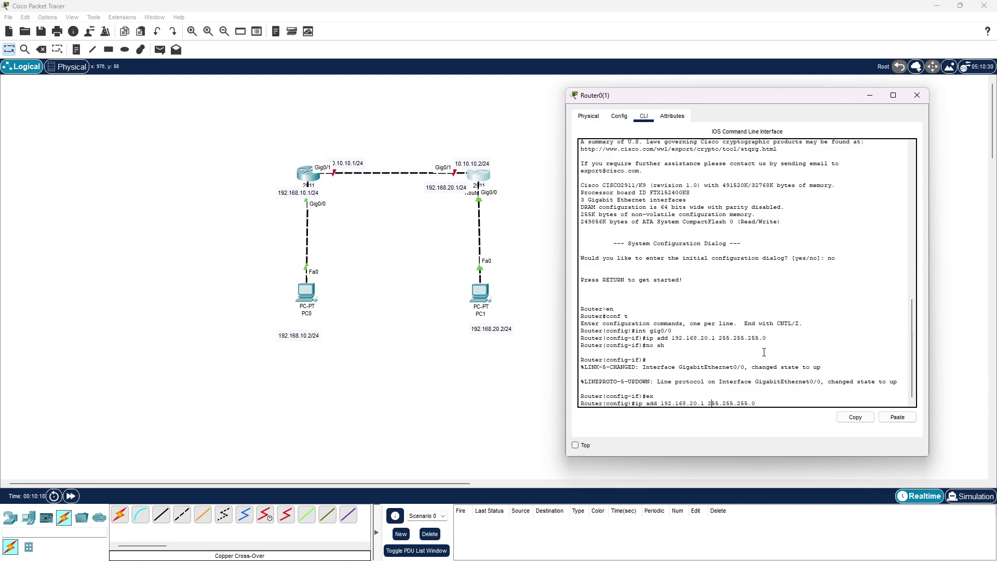
key("Left")
key("Left")
key("Left")
key("Left")
key("Left")
key("Left")
key("Left")
key("Left")
key("Left")
key("Left")
key("Left")
key("Left")
key("Left")
key("Left")
key("BackSpace")
key("BackSpace")
key("BackSpace")
key("BackSpace")
key("BackSpace")
key("BackSpace")
key("BackSpace")
key("BackSpace")
key("BackSpace")
key("BackSpace")
key("BackSpace")
key("BackSpace")
type("20")
key("BackSpace")
key("BackSpace")
type("10.10.10.2")
key("Return")
Assign 10.10.10.2 with mask 255.255.255.0 to the second router's gig0/1 interface, enable it, and close the router window
key("Up")
key("BackSpace")
key("BackSpace")
key("BackSpace")
key("BackSpace")
key("BackSpace")
key("BackSpace")
key("BackSpace")
key("BackSpace")
key("BackSpace")
key("BackSpace")
key("BackSpace")
key("BackSpace")
key("BackSpace")
key("BackSpace")
key("BackSpace")
key("BackSpace")
key("BackSpace")
key("BackSpace")
key("BackSpace")
key("BackSpace")
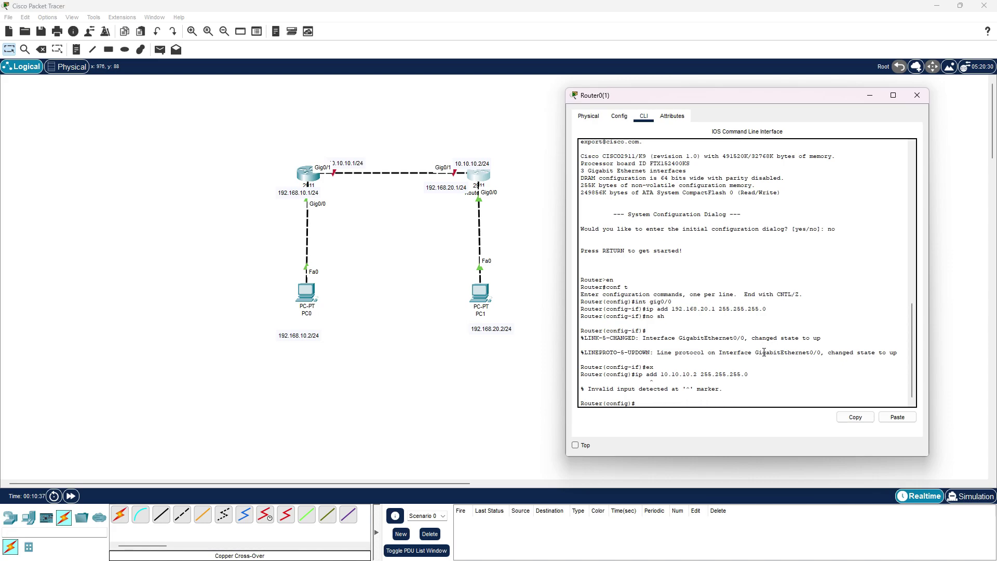
type("nt gig0/1")
key("Return")
key("Up")
key("Up")
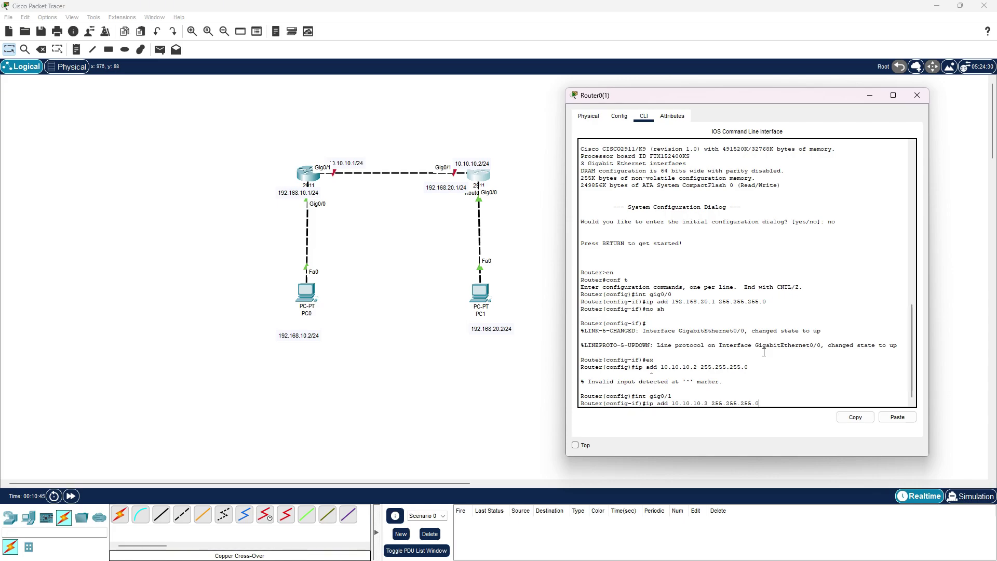
key("Return")
type("no sh")
key("Return")
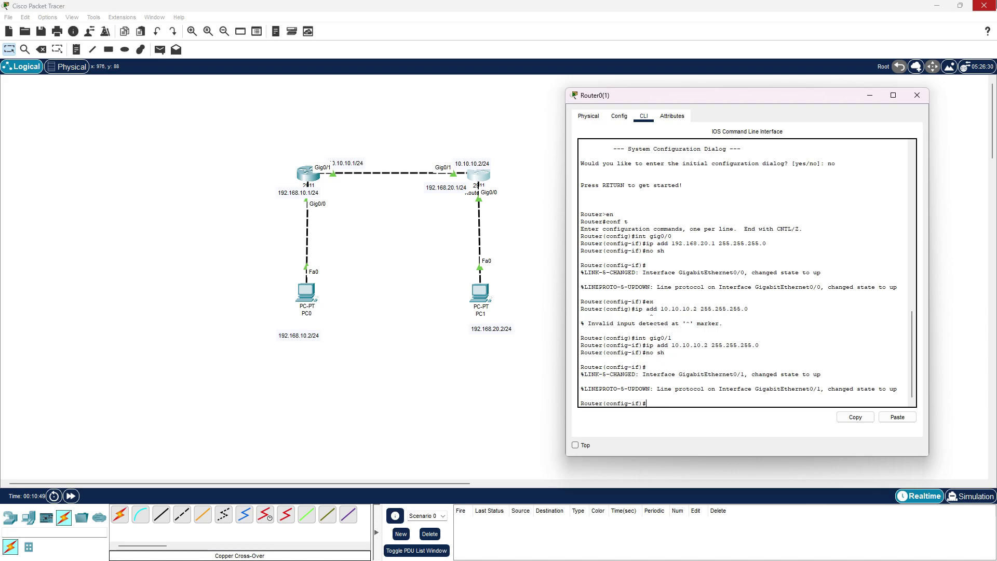
left_click(916, 95)
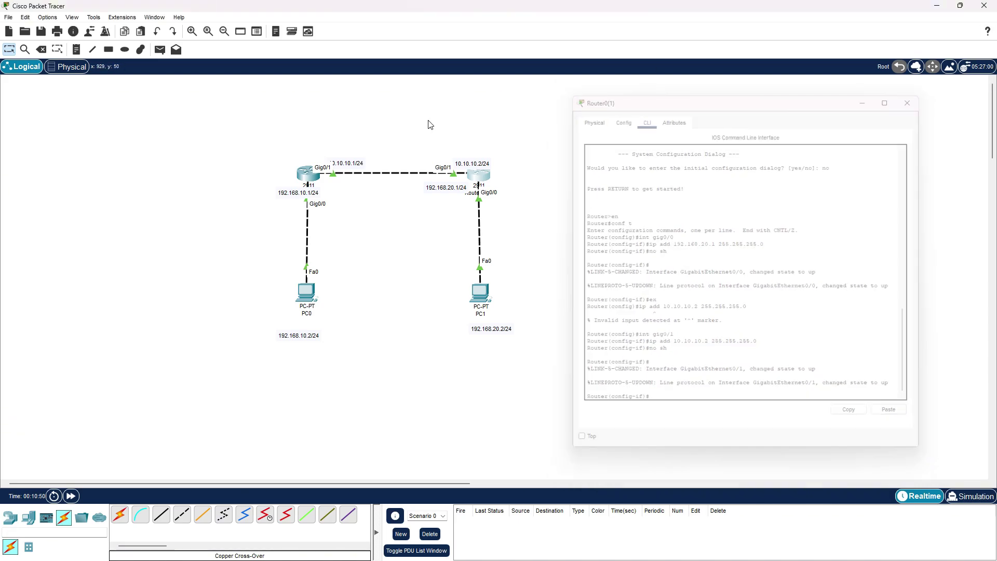
Give PC1 the static IPv4 address 192.168.20.2
left_click(480, 293)
left_click(436, 149)
left_click_drag(476, 130, 699, 70)
left_click(770, 179)
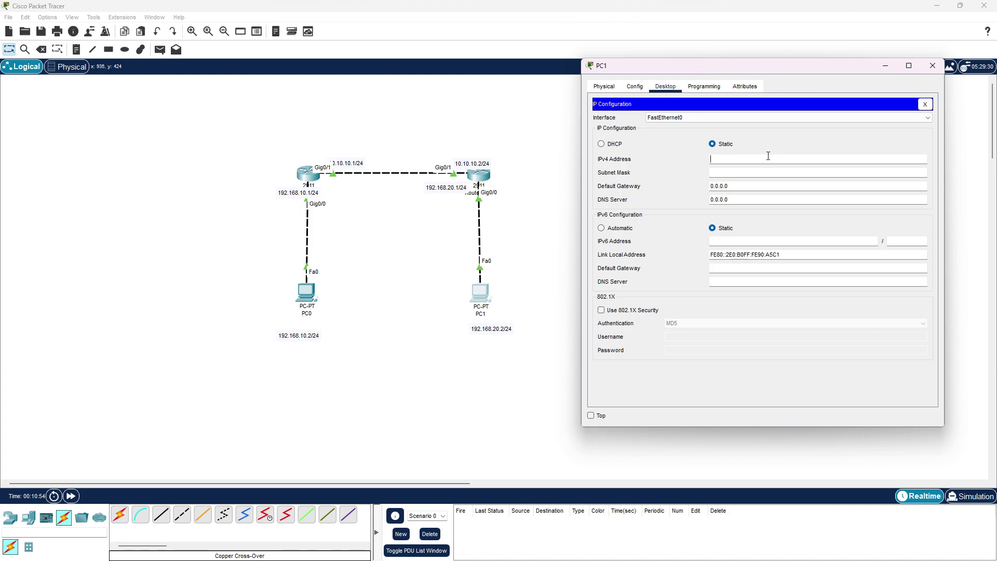
type("192.168.20.2")
Give PC1 the subnet mask 255.255.255.0 and the default gateway 192.168.20.1
left_click(538, 207)
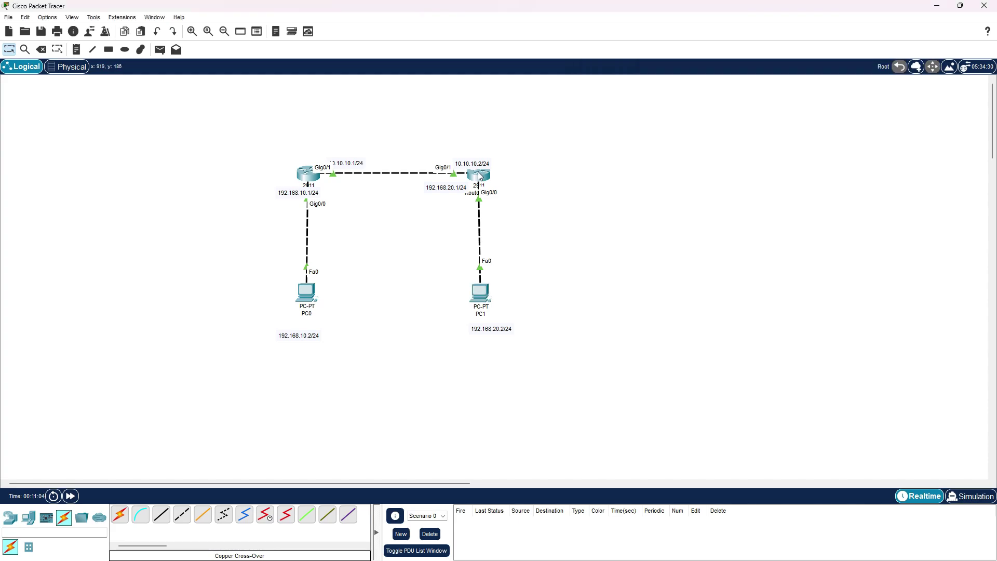
mouse_move(479, 175)
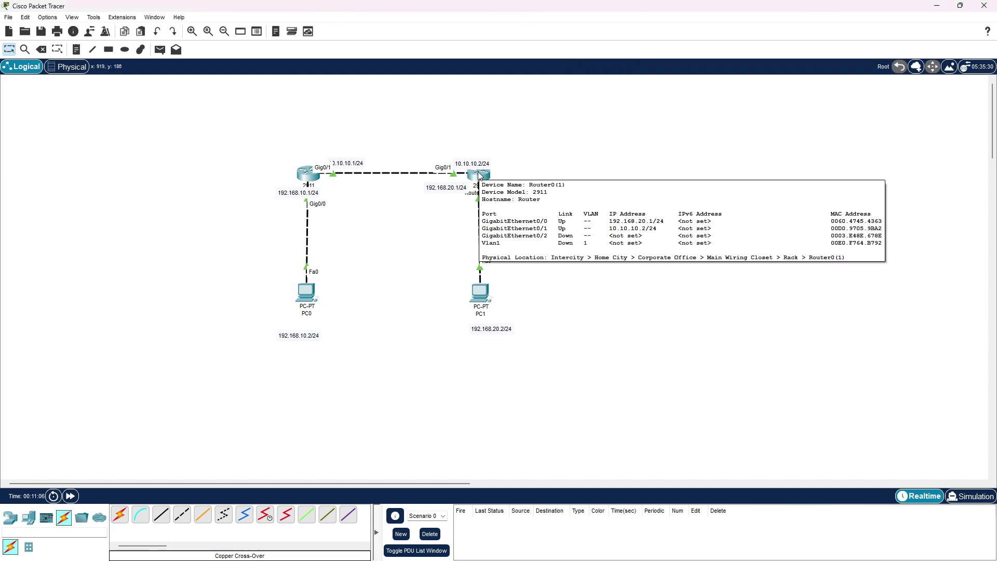
key("alt+Tab")
left_click(753, 186)
type("1")
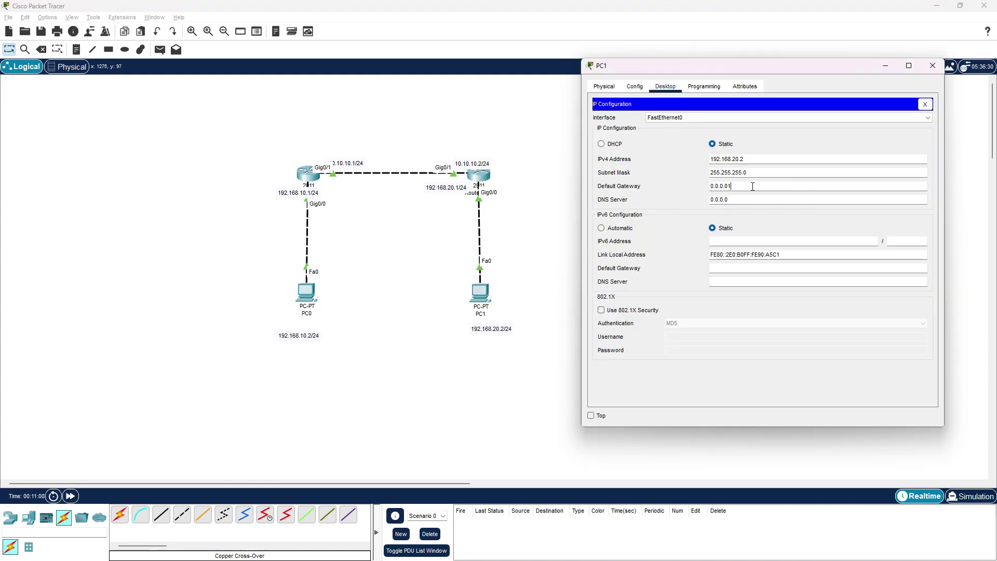
key("BackSpace")
key("BackSpace")
key("BackSpace")
key("BackSpace")
key("BackSpace")
key("BackSpace")
key("BackSpace")
key("BackSpace")
type("192.168.20.1")
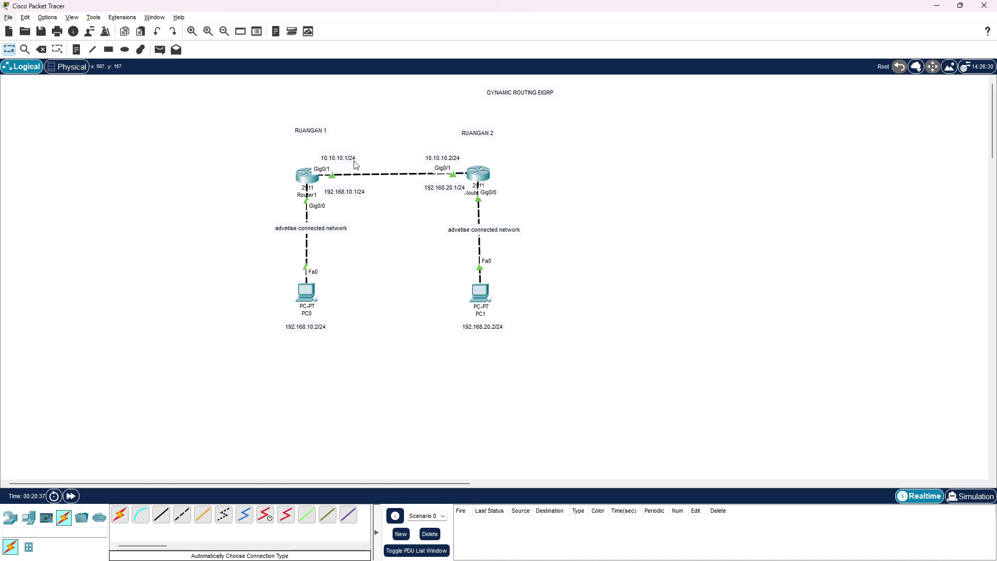
In Router1's command line, look up the allowed EIGRP autonomous system numbers and start EIGRP with number 1
left_click(305, 178)
left_click_drag(530, 138, 773, 100)
left_click(715, 404)
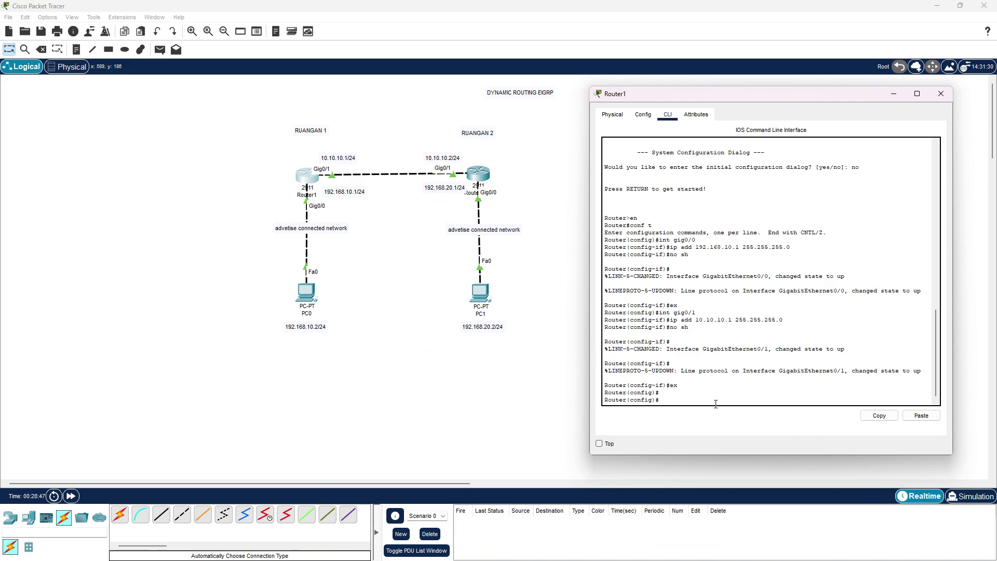
type("route eigrp ?")
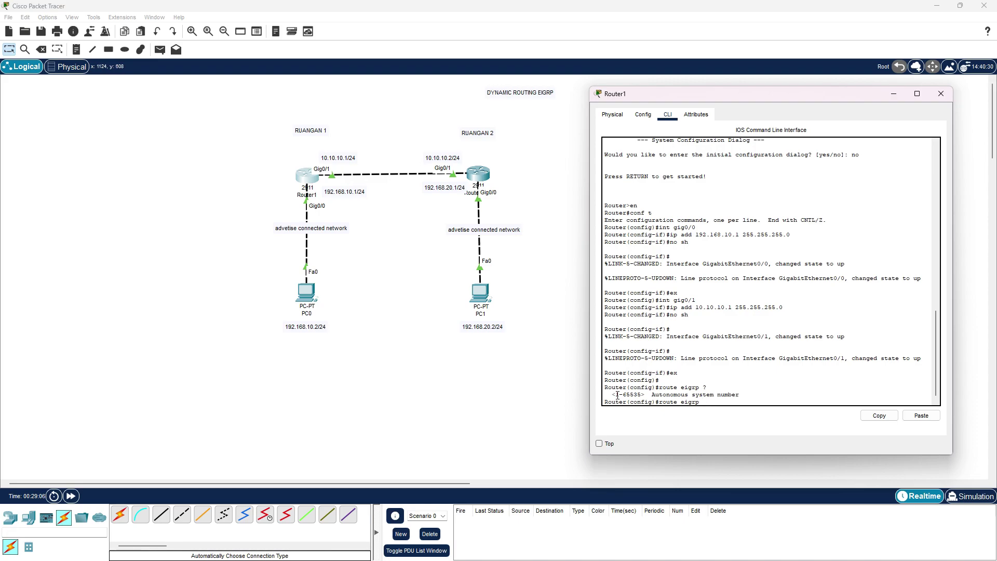
left_click_drag(616, 394, 641, 395)
left_click(710, 401)
key("Return")
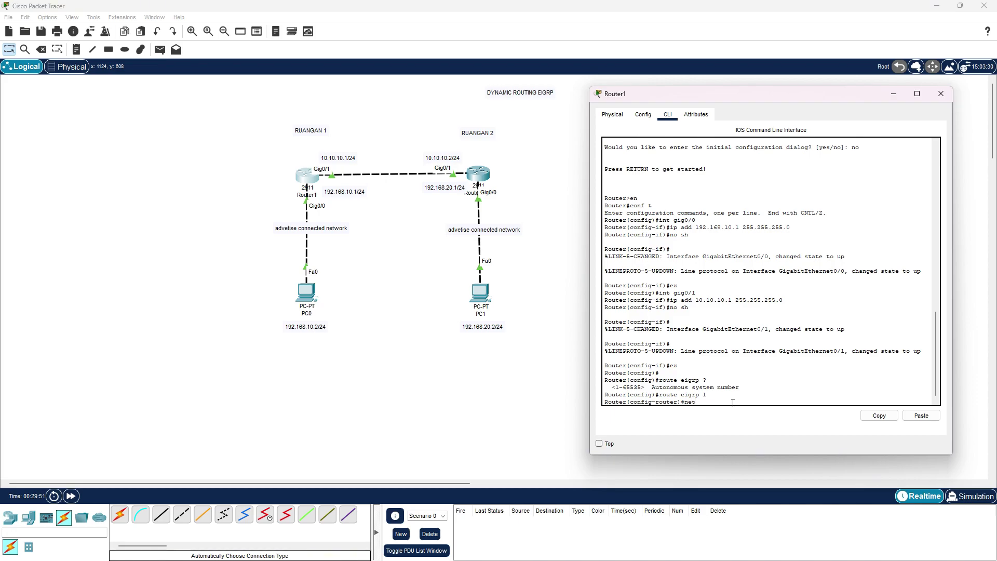
Advertise network 10.10.10.0 in Router1's EIGRP configuration
type("net")
key("Tab")
key("BackSpace")
key("Tab")
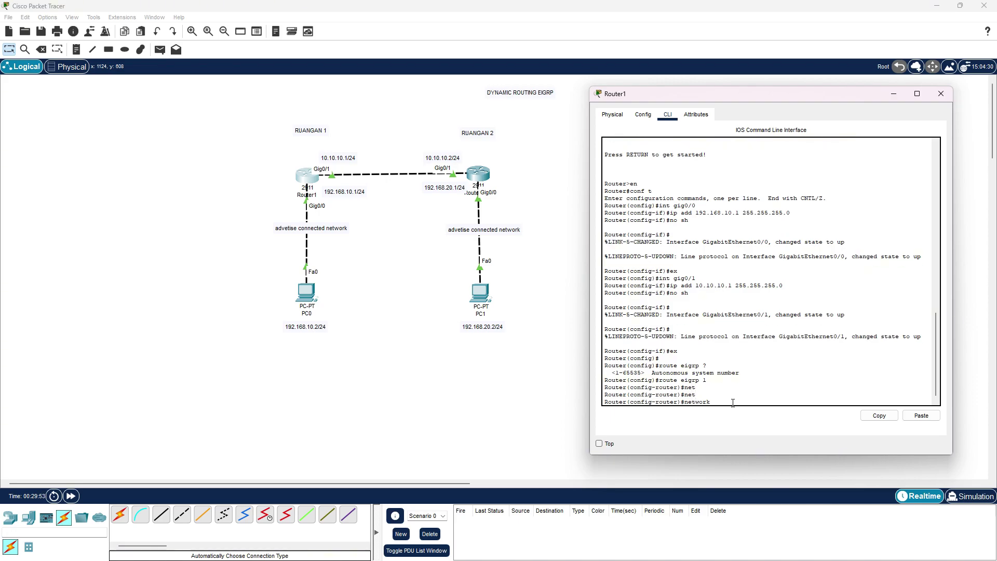
type("10")
key("Return")
Advertise network 192.168.10.0 in Router1's EIGRP configuration
key("Up")
key("BackSpace")
key("BackSpace")
key("BackSpace")
key("BackSpace")
key("BackSpace")
key("BackSpace")
key("BackSpace")
key("BackSpace")
key("BackSpace")
key("BackSpace")
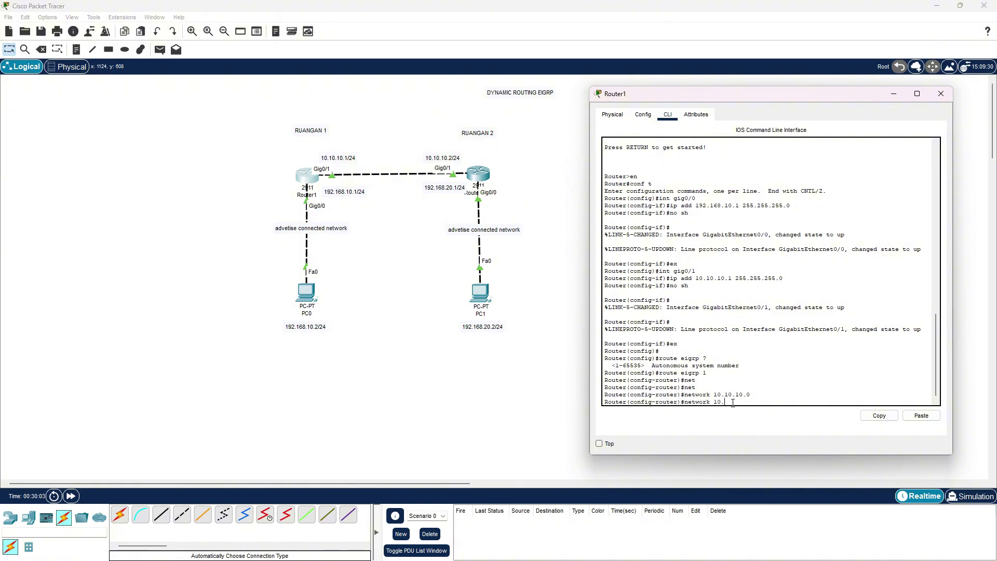
type("192.168.10")
key("Return")
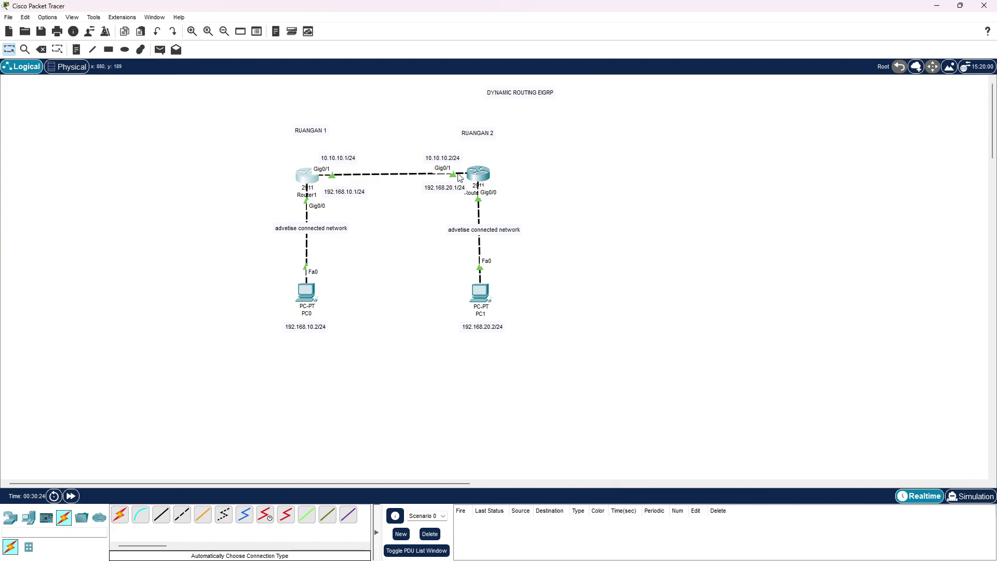
In the command line of the router in RUANGAN 2, start EIGRP with autonomous system number 1
left_click(478, 174)
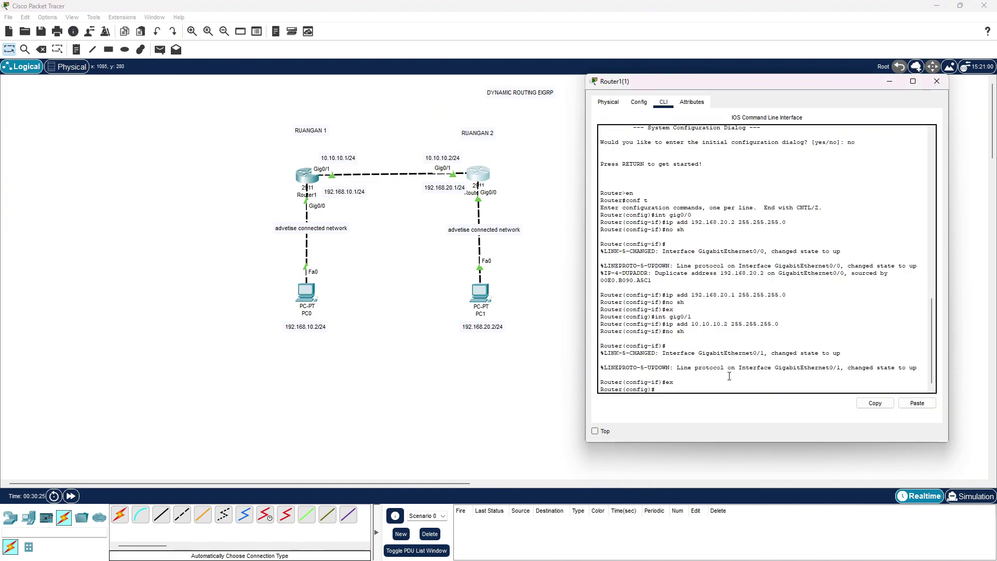
key("Return")
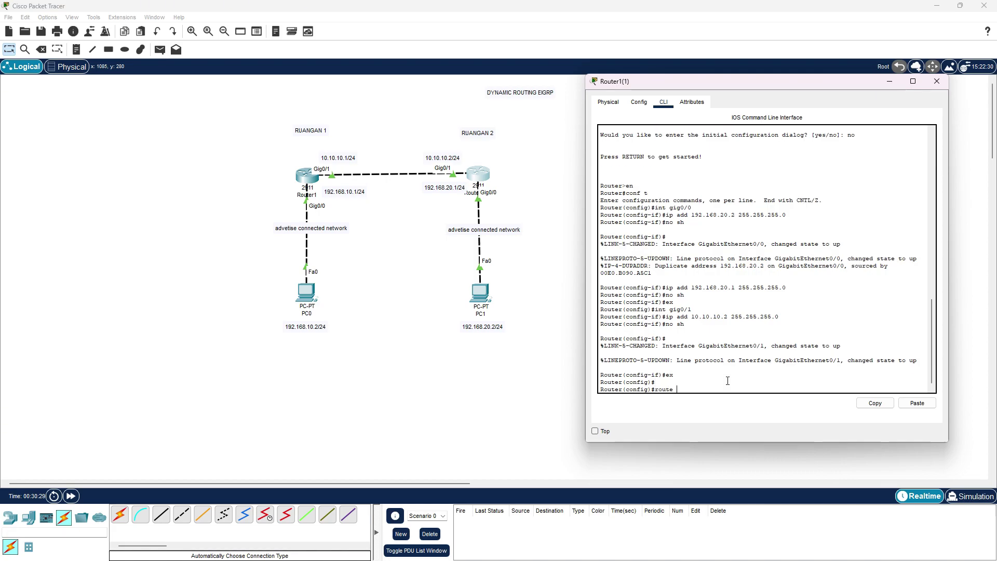
key("BackSpace")
key("BackSpace")
type("igp")
key("Return")
Advertise network 10.10.10.0 in the EIGRP configuration of the RUANGAN 2 router
type("ne")
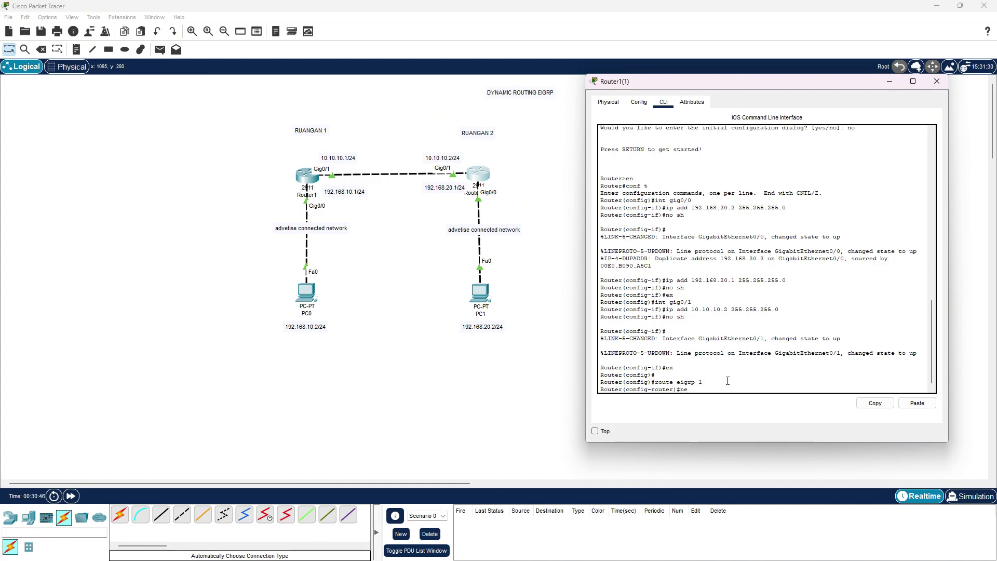
type("t")
key("Tab")
type("10")
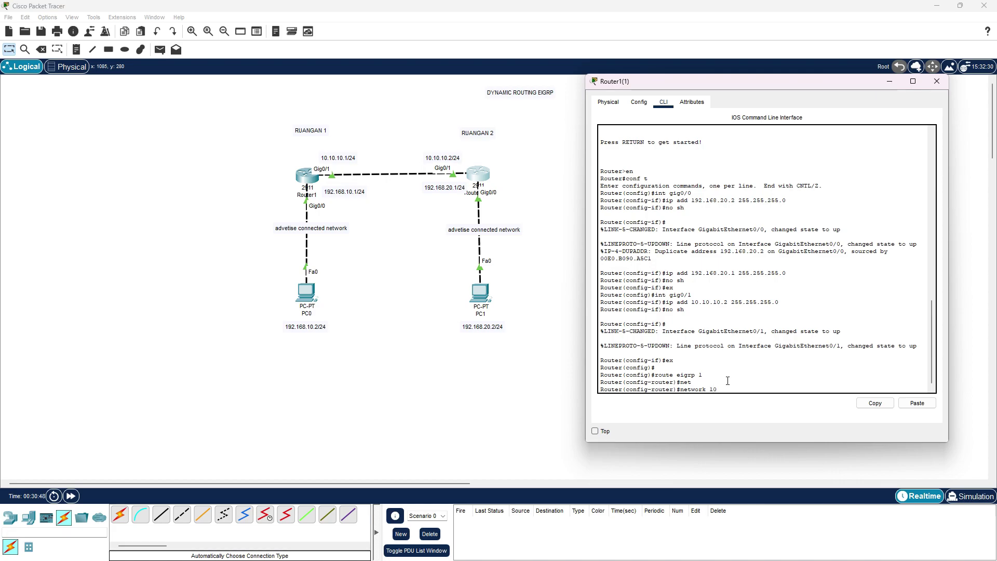
type(".10.10.0")
key("Return")
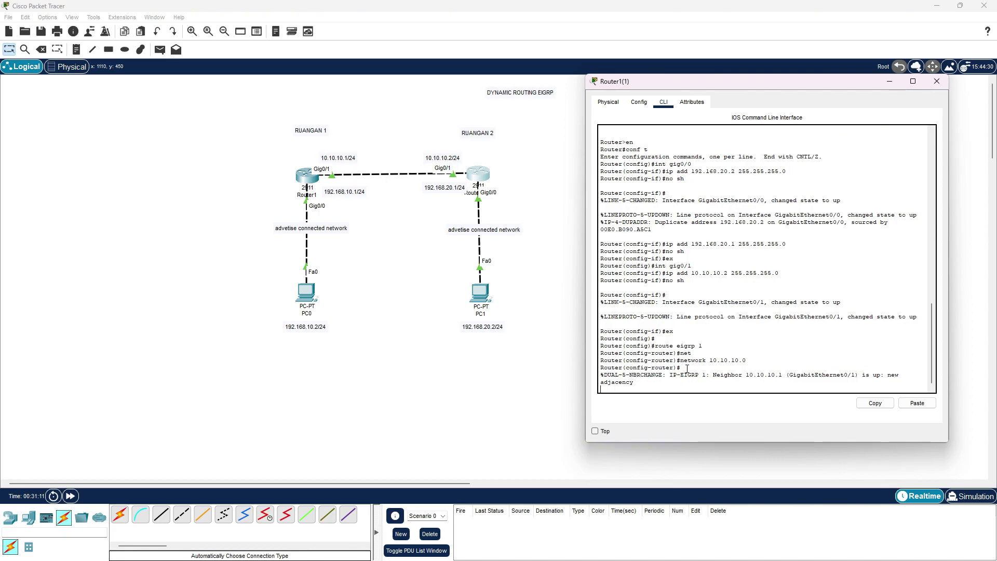
Inspect the new-adjacency message and advertise network 192.168.20.0 in the RUANGAN 2 router's EIGRP configuration
left_click_drag(887, 374, 676, 398)
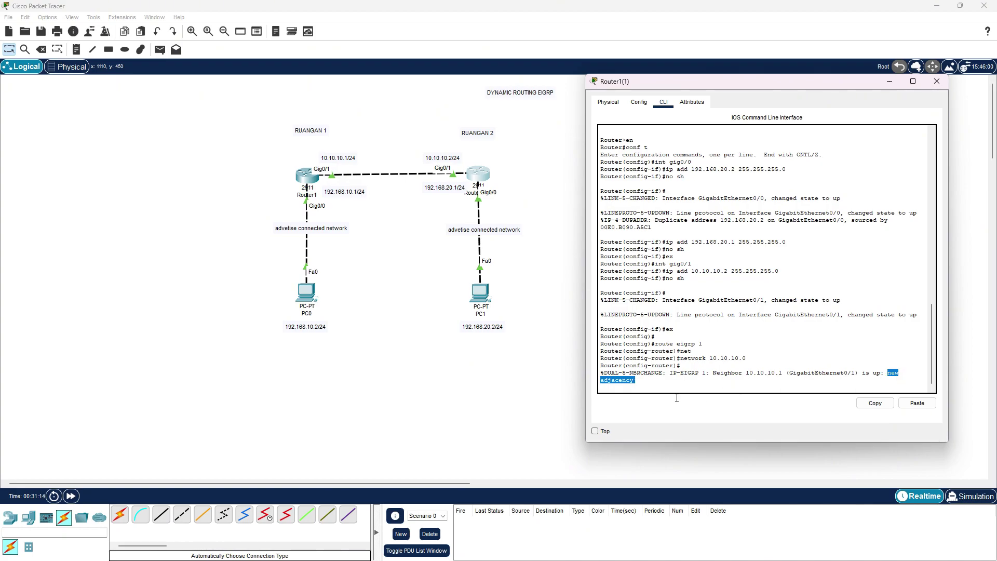
left_click(636, 381)
key("Return")
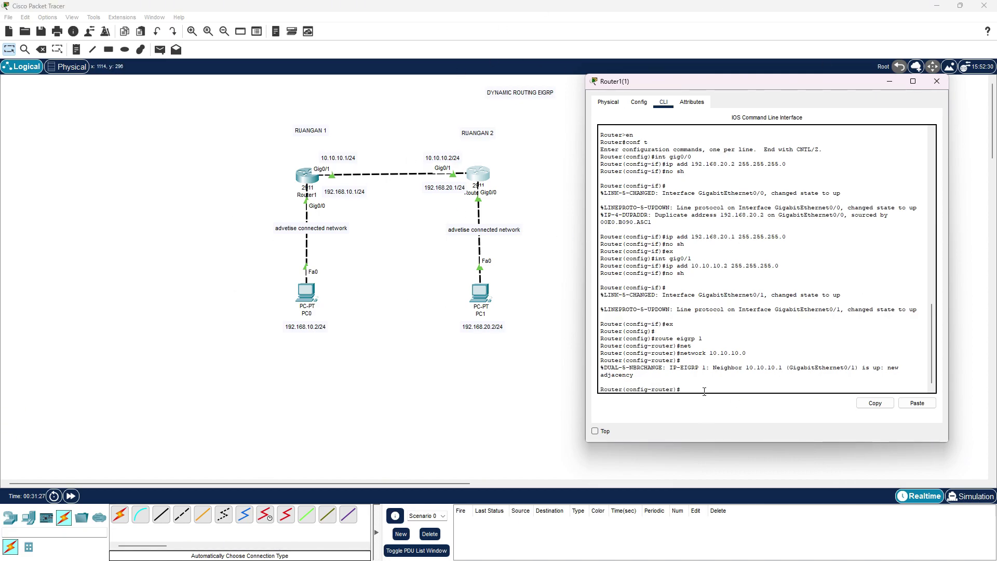
type("net")
key("Tab")
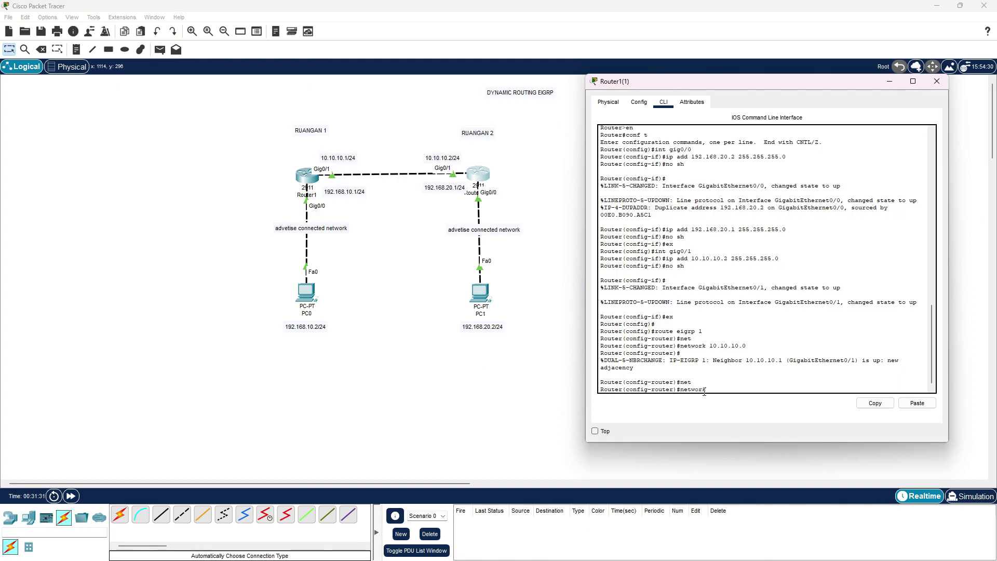
type("192.168.20.0")
key("Return")
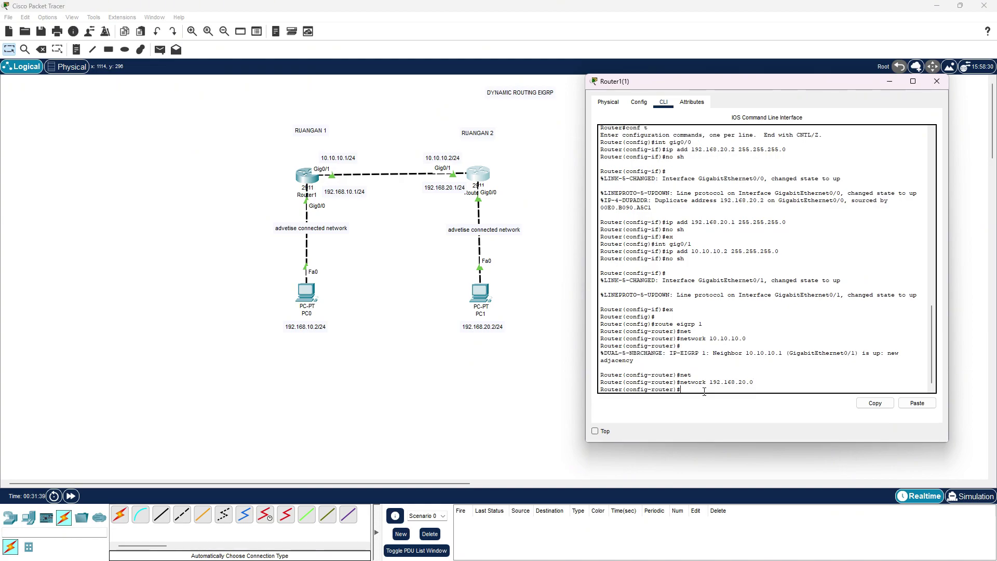
Show the EIGRP neighbors and the IP routing table of the RUANGAN 2 router and examine the learned routes
type("do sh ip eigrp neighbor")
key("Return")
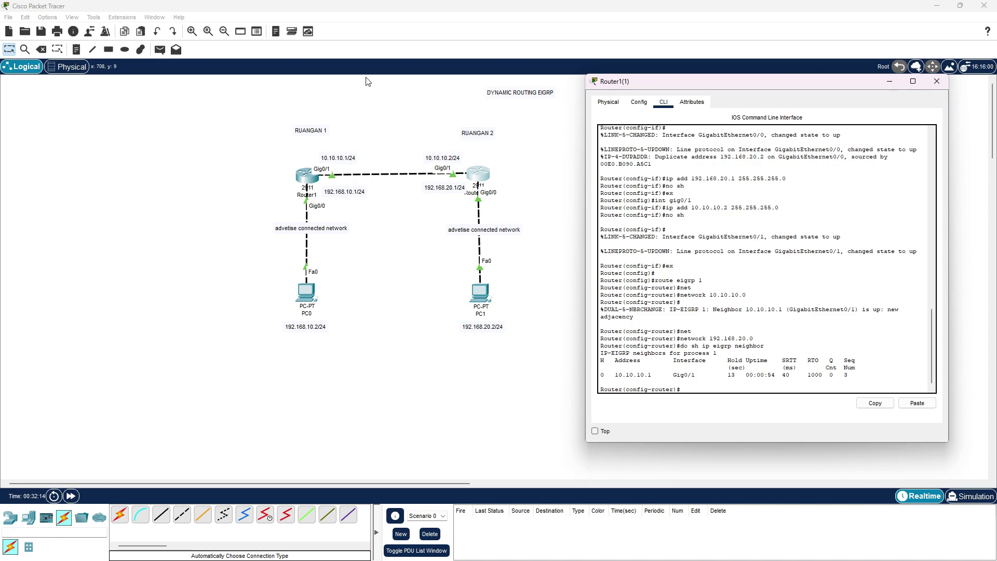
type("do sh ip route")
key("Return")
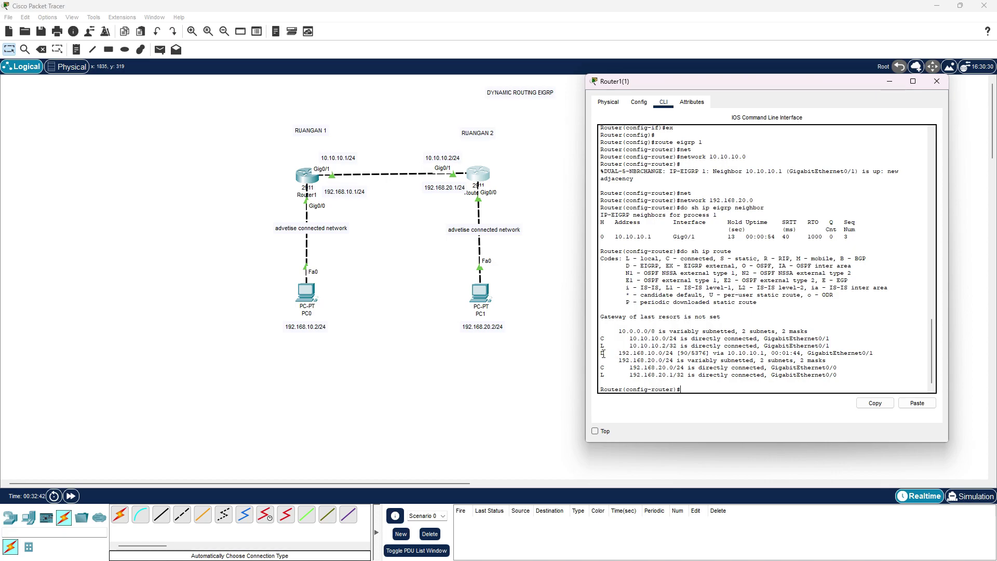
left_click_drag(603, 353, 867, 360)
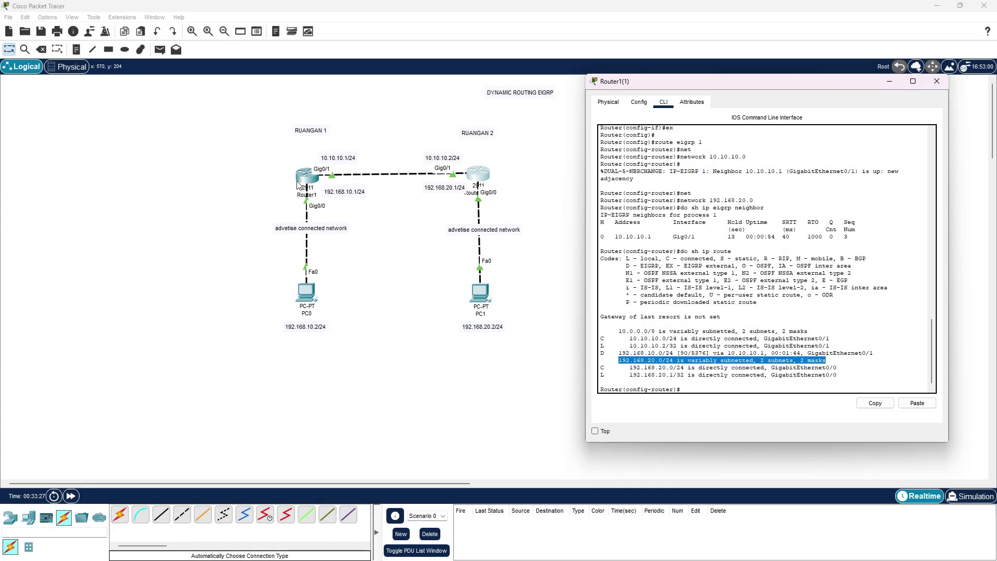
Switch to Router1's command line, show its IP routing table, and examine the EIGRP-learned route
key("alt+F4")
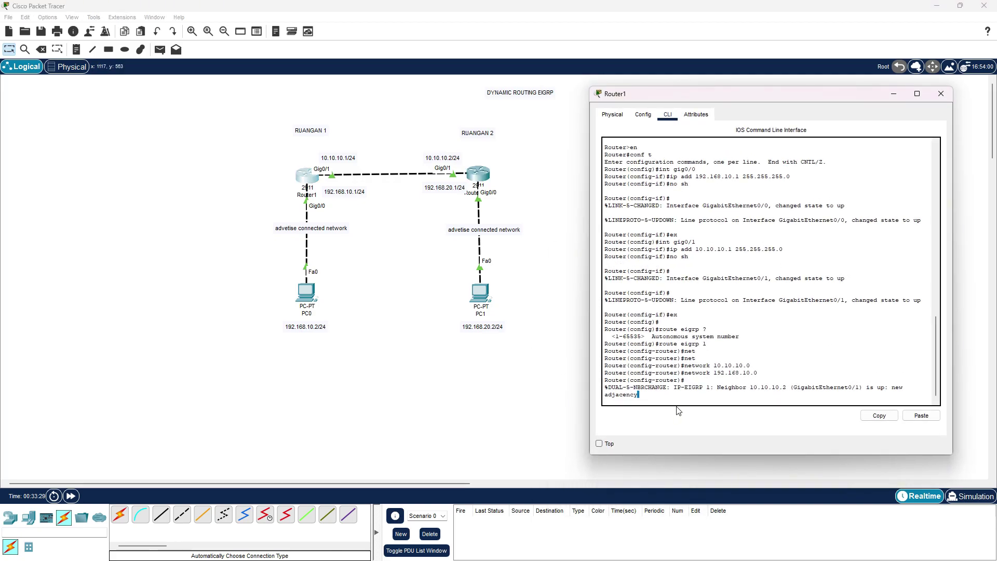
key("Return")
type("do sh ip route")
key("Return")
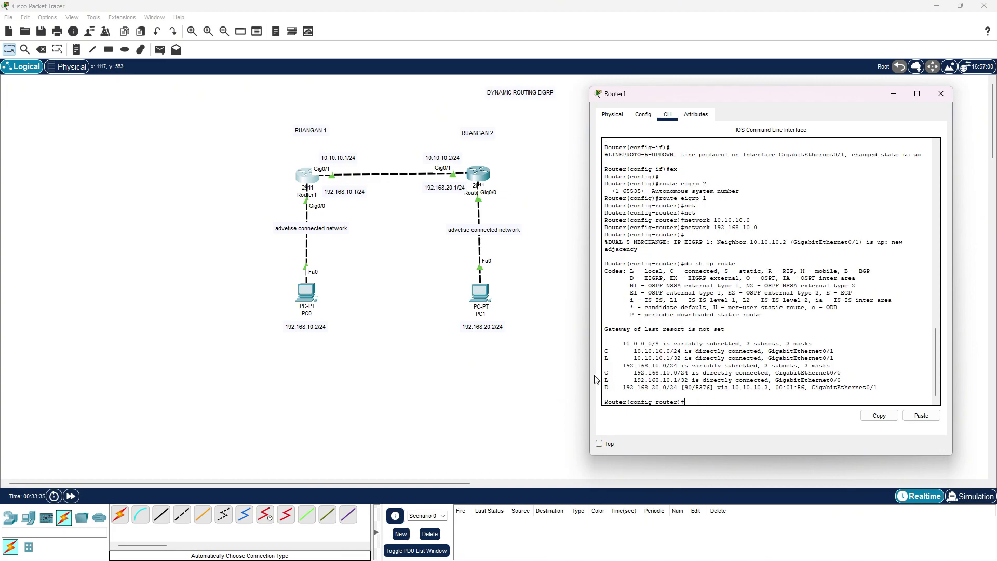
left_click_drag(623, 387, 833, 387)
Show Router1's EIGRP neighbors, examine the neighbor address, and close the router window
left_click(710, 405)
type("so sh")
key("BackSpace")
key("BackSpace")
type("do sh ip eigrp neighb")
key("Return")
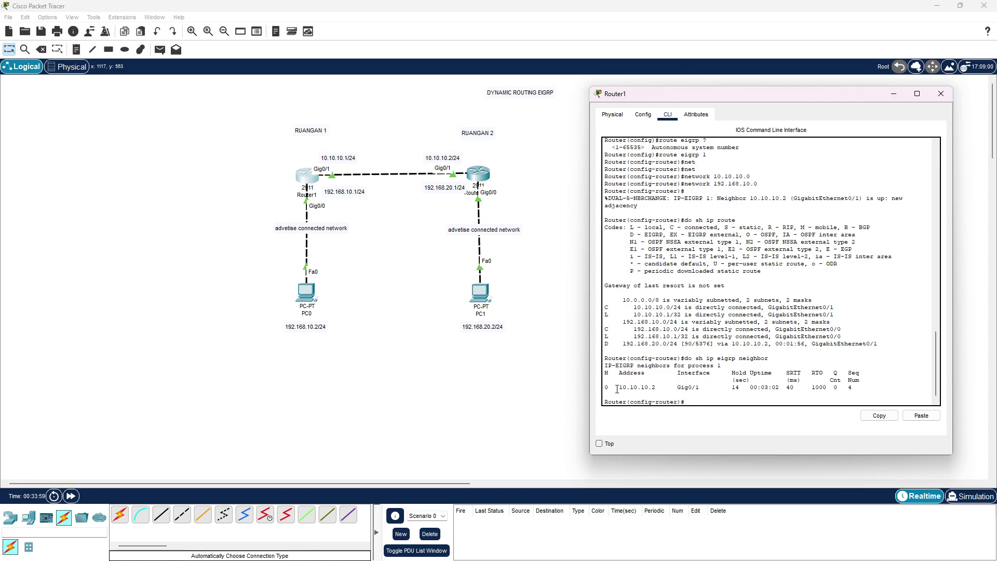
left_click_drag(618, 388, 665, 390)
left_click(941, 93)
Send a simple PDU from PC0 to PC1 to test connectivity
left_click(160, 49)
left_click(306, 294)
left_click(479, 294)
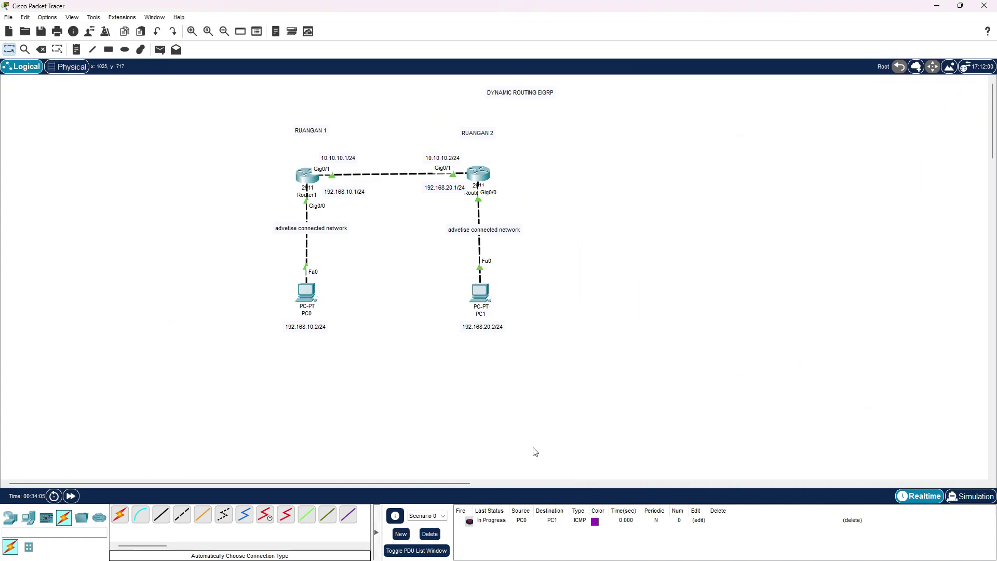
Check the IP configuration of PC0 and PC1, and resend the simple PDU from PC0 to PC1
left_click(305, 292)
left_click(394, 191)
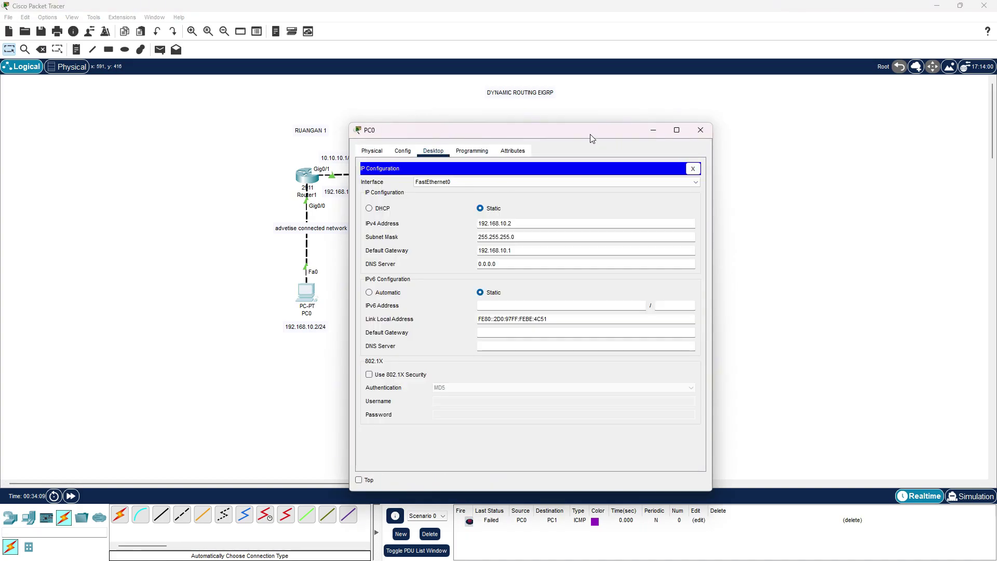
left_click(700, 130)
left_click(479, 290)
left_click(395, 192)
left_click(700, 130)
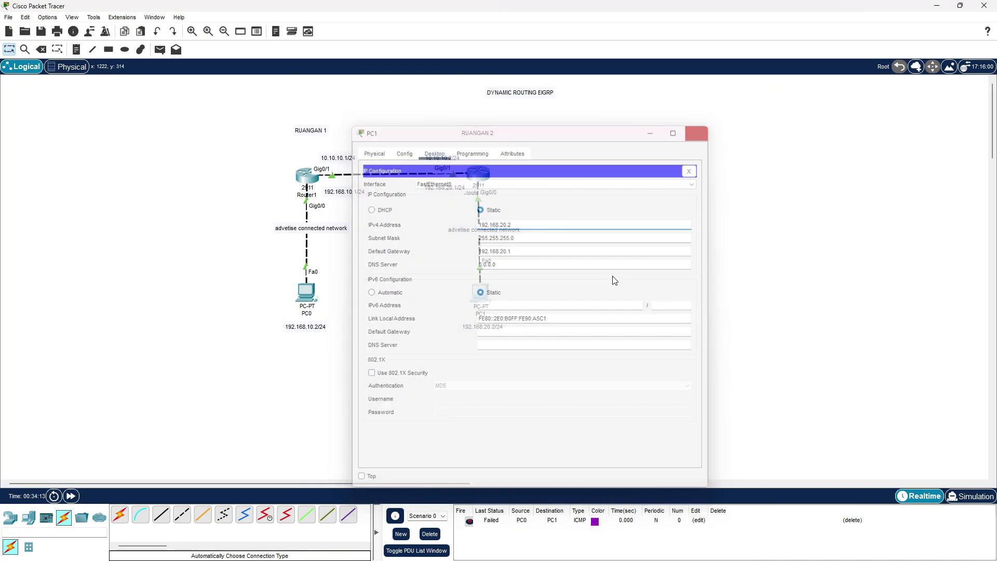
double_click(471, 521)
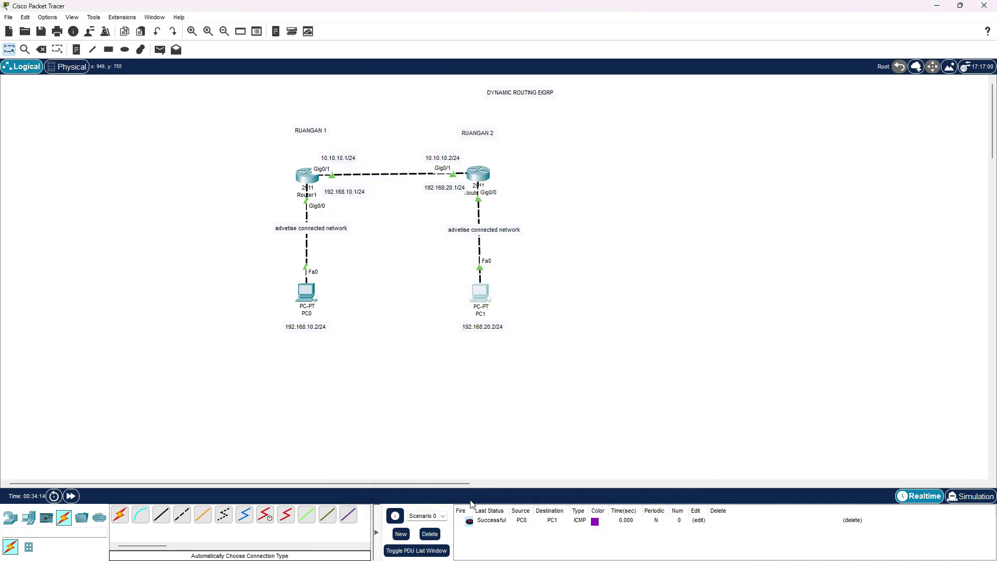
Send a simple PDU from Router1 to the RUANGAN 2 router to test the link
left_click(160, 50)
left_click(306, 176)
left_click(489, 177)
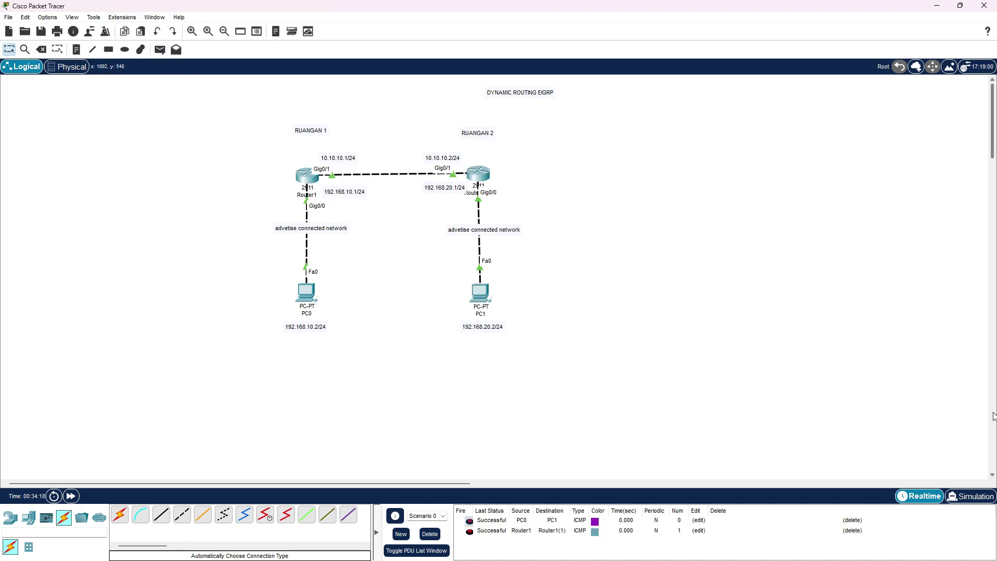
Ping 192.168.20.2 from PC0's Command Prompt, examine the replies, and close the PC0 window
left_click(307, 293)
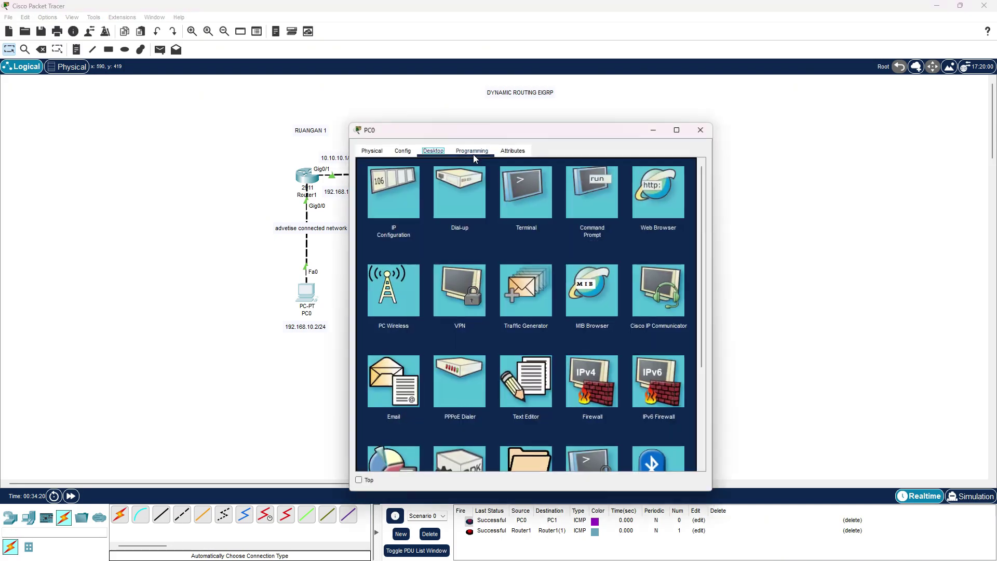
left_click(591, 193)
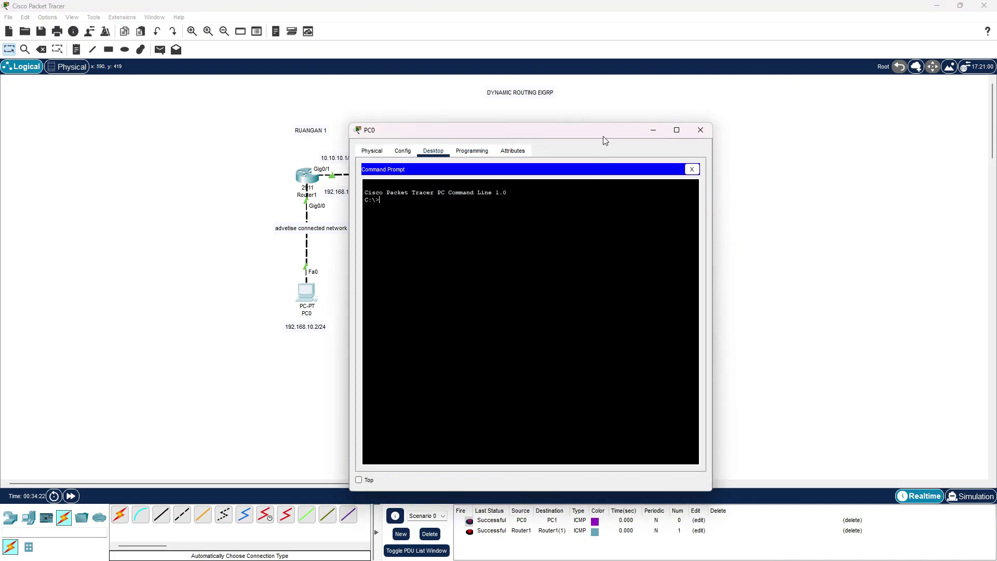
left_click_drag(601, 139, 909, 111)
type("ping 192.168")
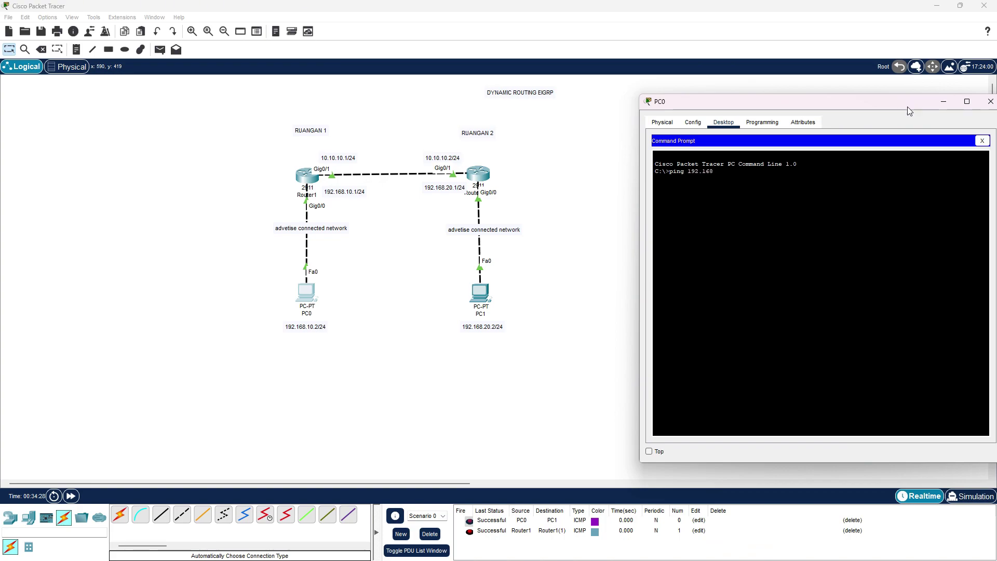
type(".20.2")
key("Return")
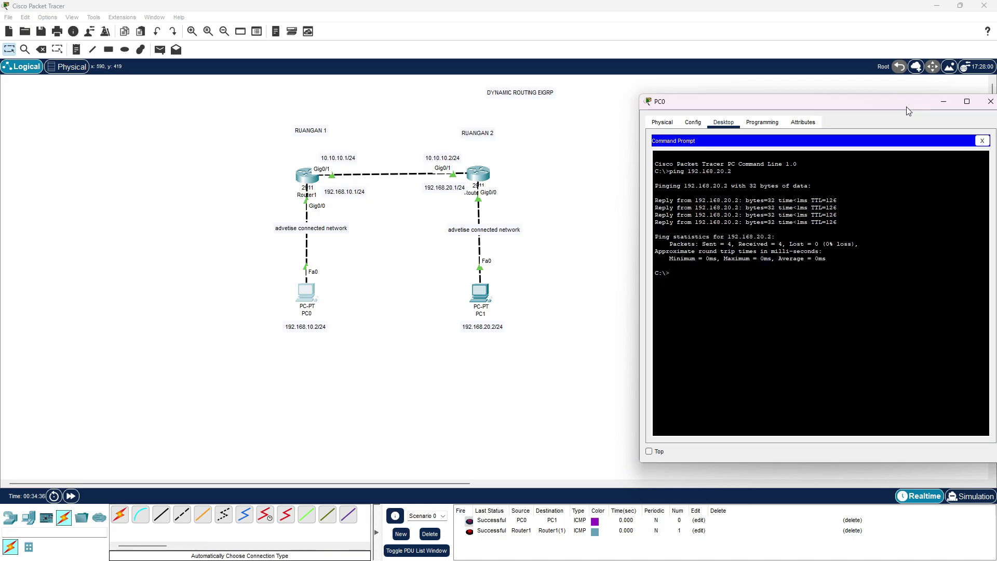
left_click_drag(905, 107, 843, 108)
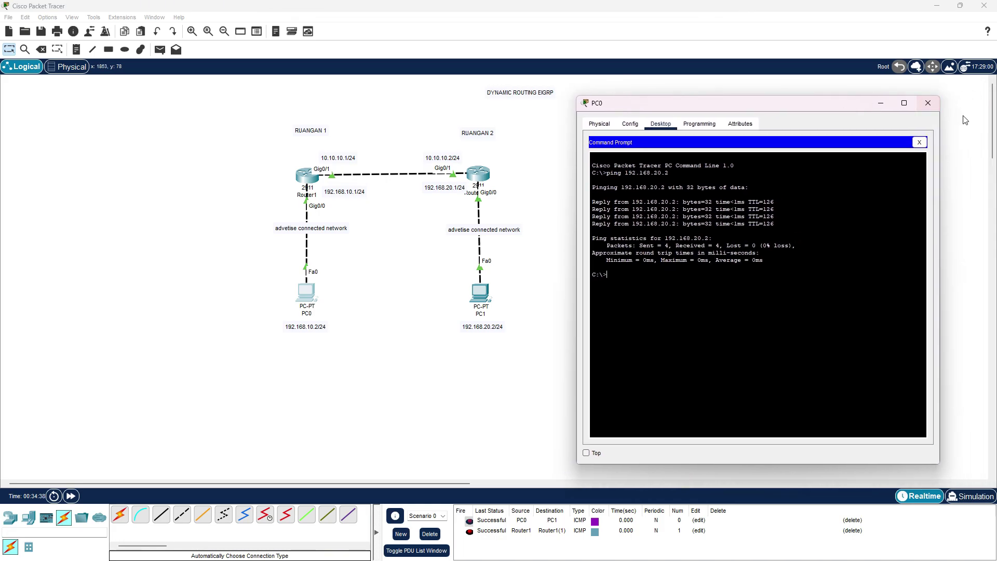
left_click(929, 104)
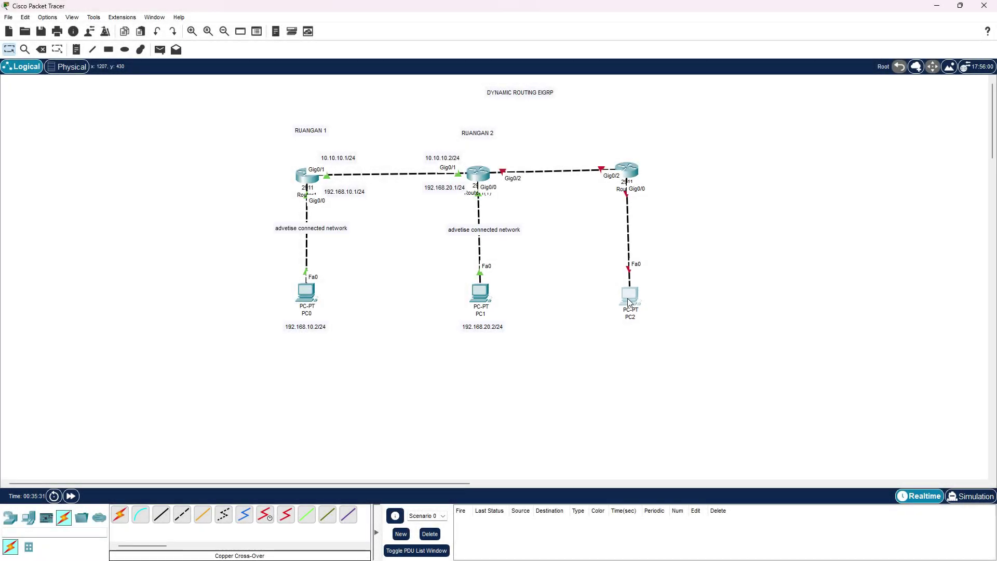
Open the command line of the new Router2 and decline the initial configuration dialog
left_click(627, 169)
left_click_drag(582, 133, 742, 132)
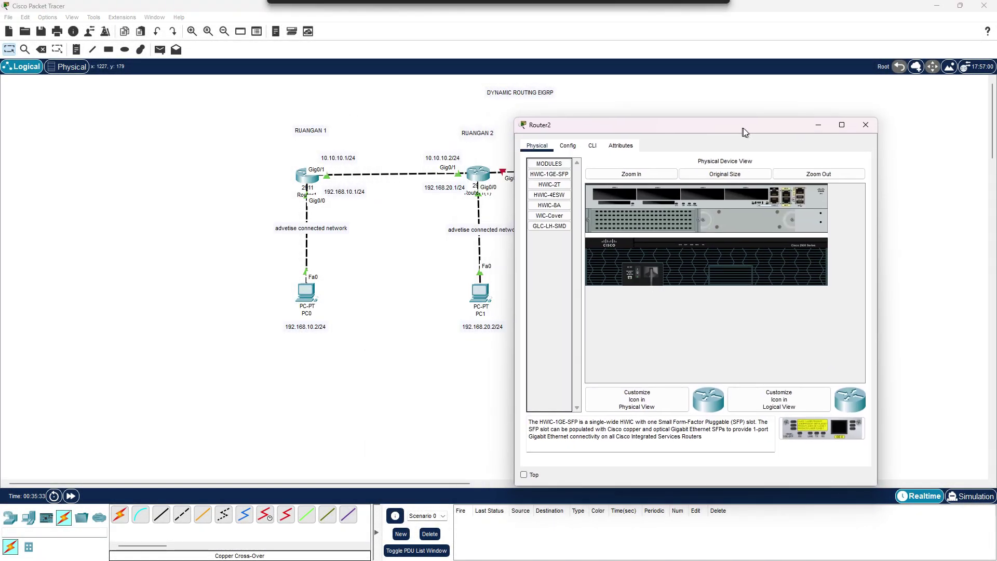
left_click(590, 147)
left_click_drag(618, 132, 227, 89)
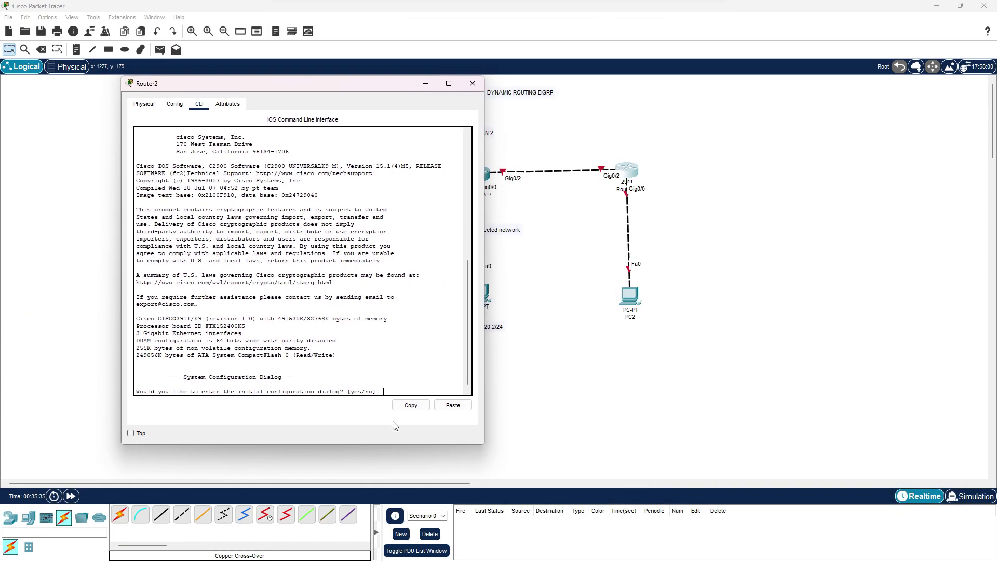
type("no")
key("Return")
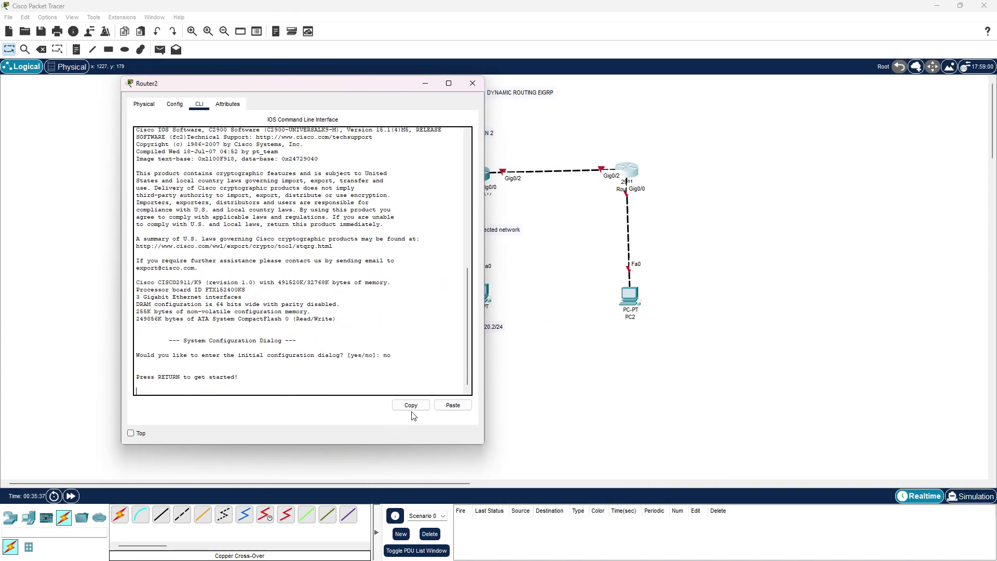
Enter privileged mode and global configuration mode on Router2
key("Return")
type("en")
key("Return")
type("conf")
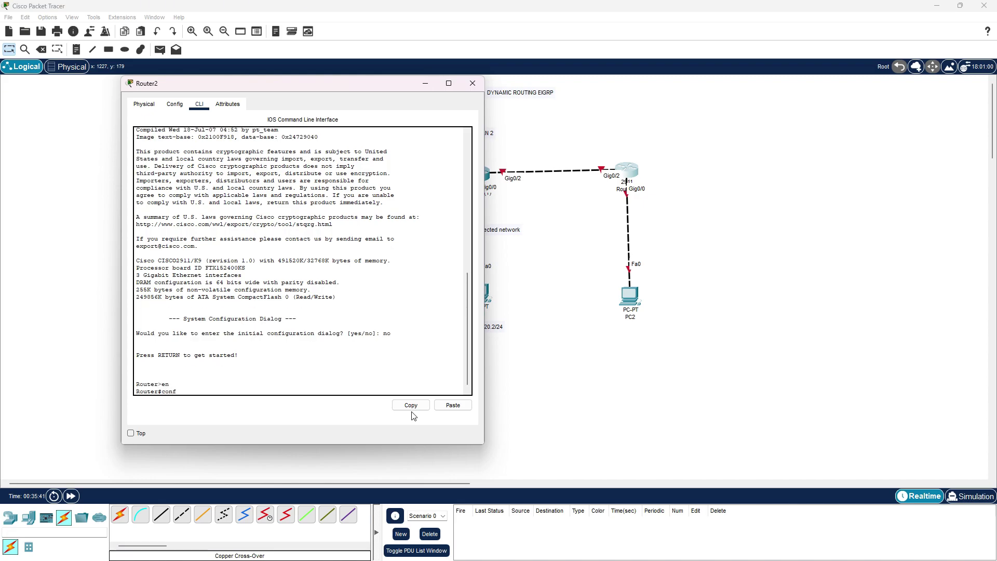
type(" t")
key("Return")
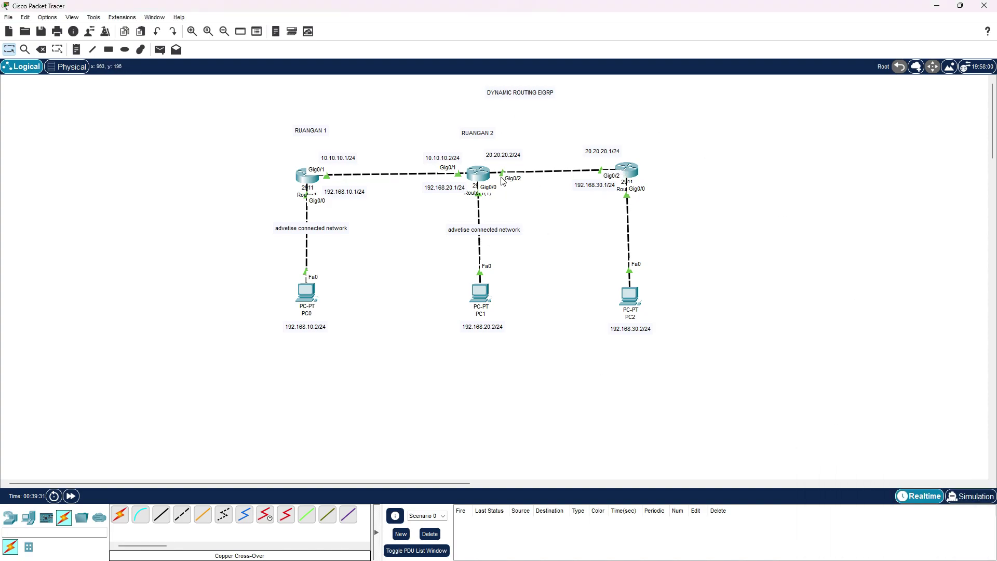
Add the text label "RUANGAN 3" above Router2 in the workspace
left_click(76, 49)
left_click(609, 128)
type("RU")
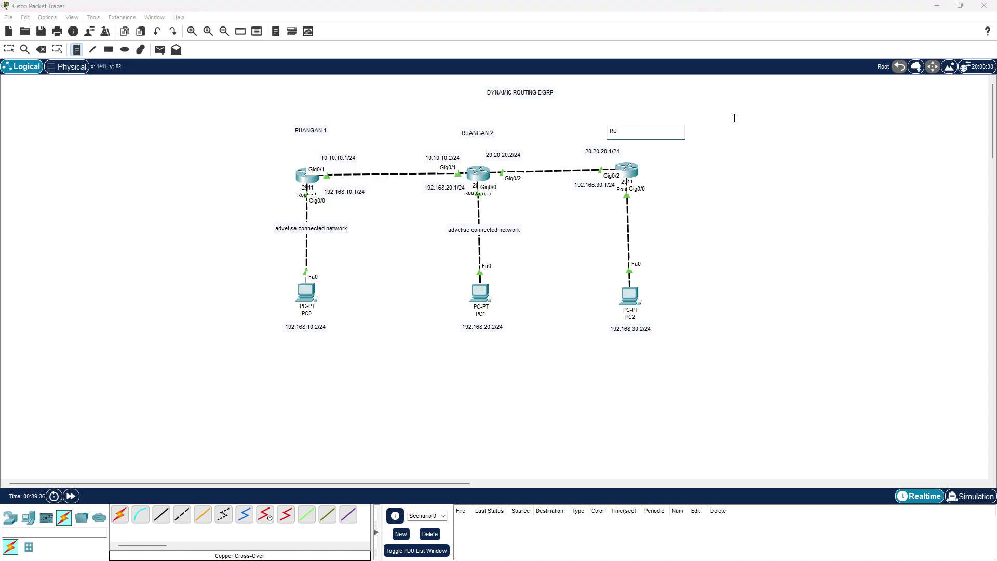
type("ANGAN 3")
left_click(9, 50)
left_click(618, 132)
On Router2, start EIGRP routing with autonomous system number 1 and advertise network 20.20.20.0
left_click(627, 170)
left_click(567, 439)
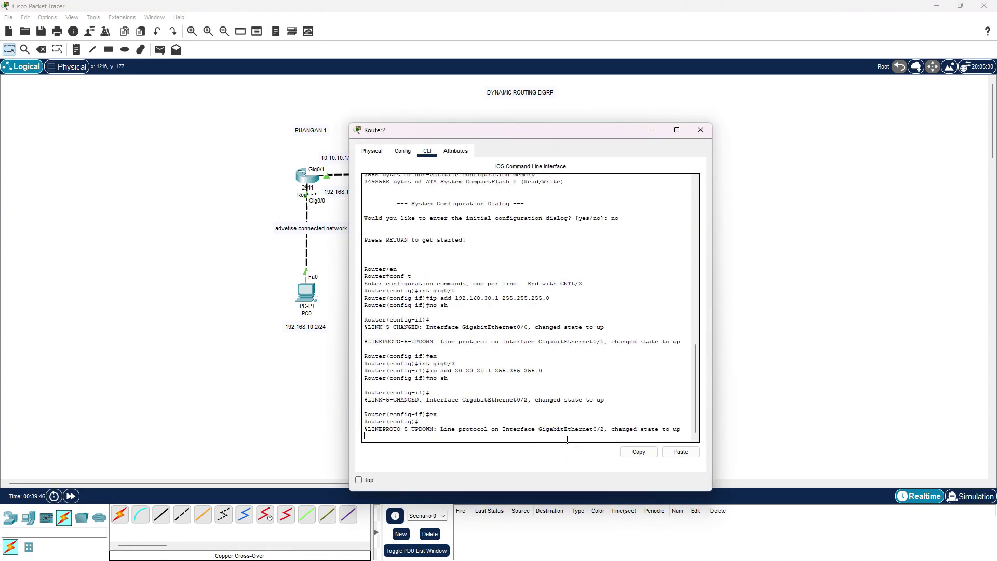
key("Return")
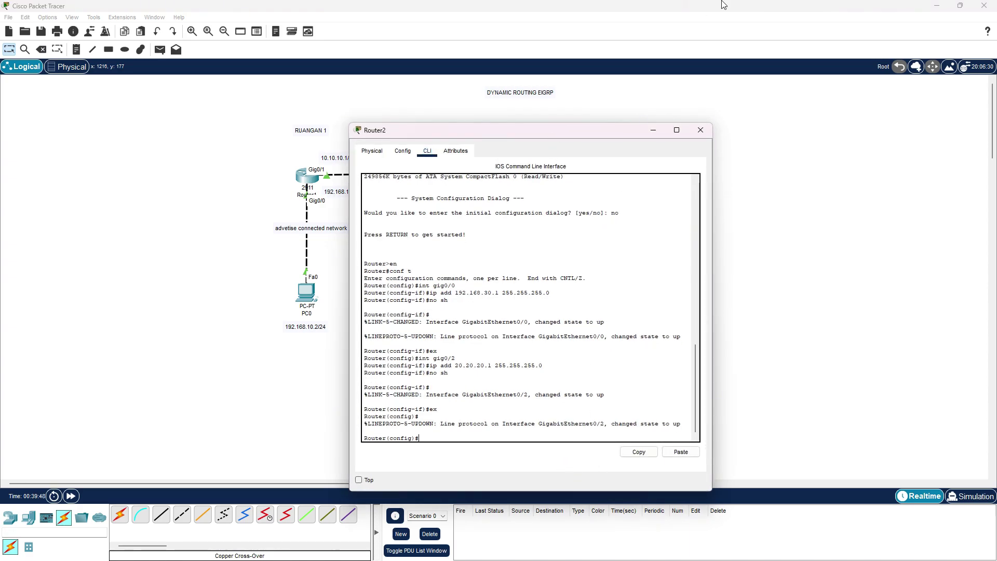
left_click_drag(558, 135, 265, 97)
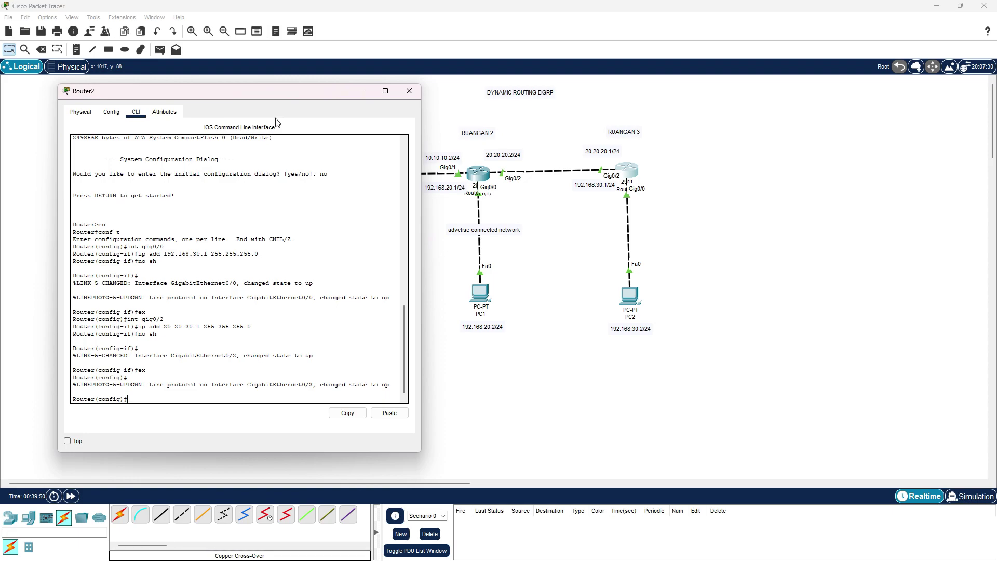
type("route eigrp 1")
key("Return")
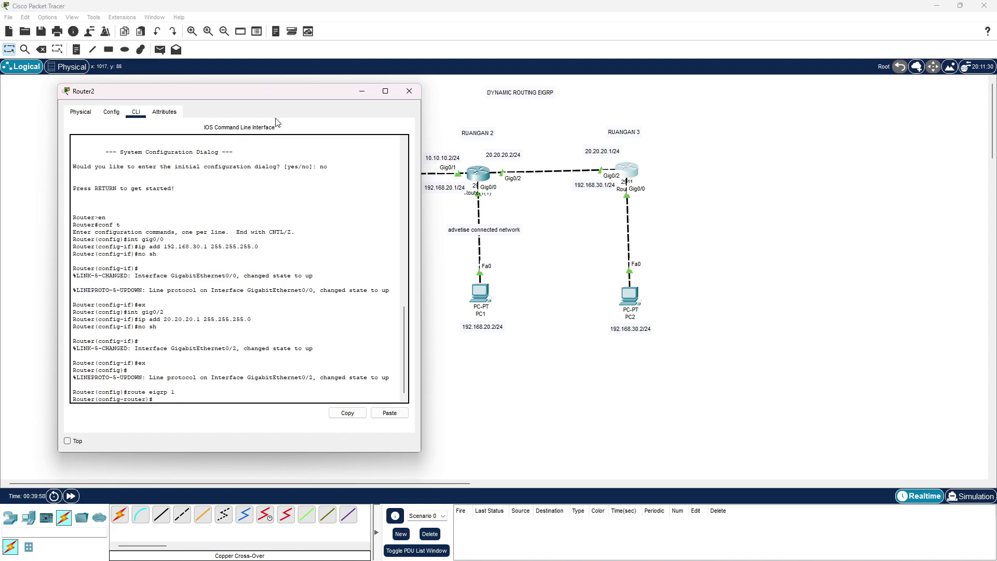
type("net 20.20.20.0")
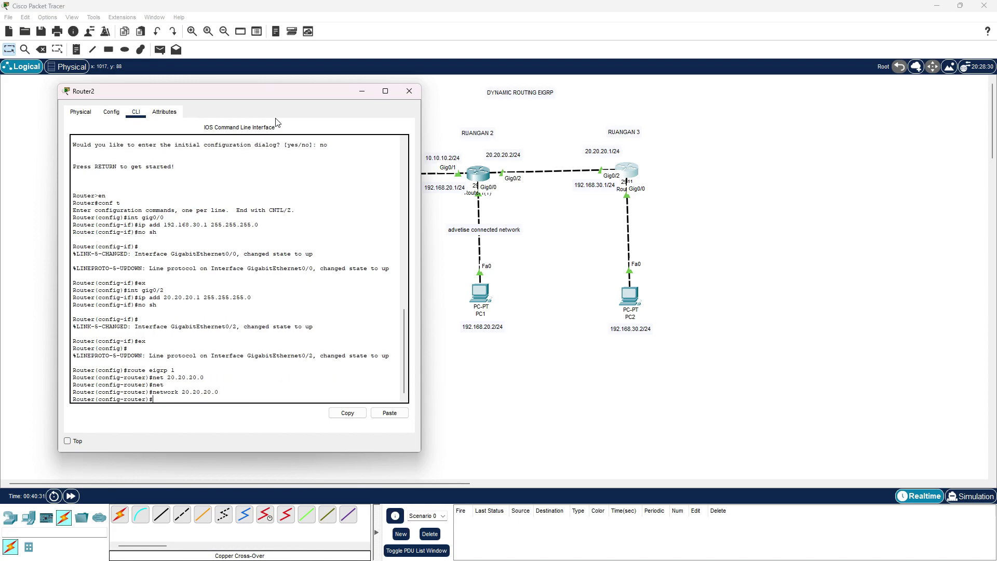
Advertise network 192.168.30.0 in Router2's EIGRP 1 process
type("net")
key("Tab")
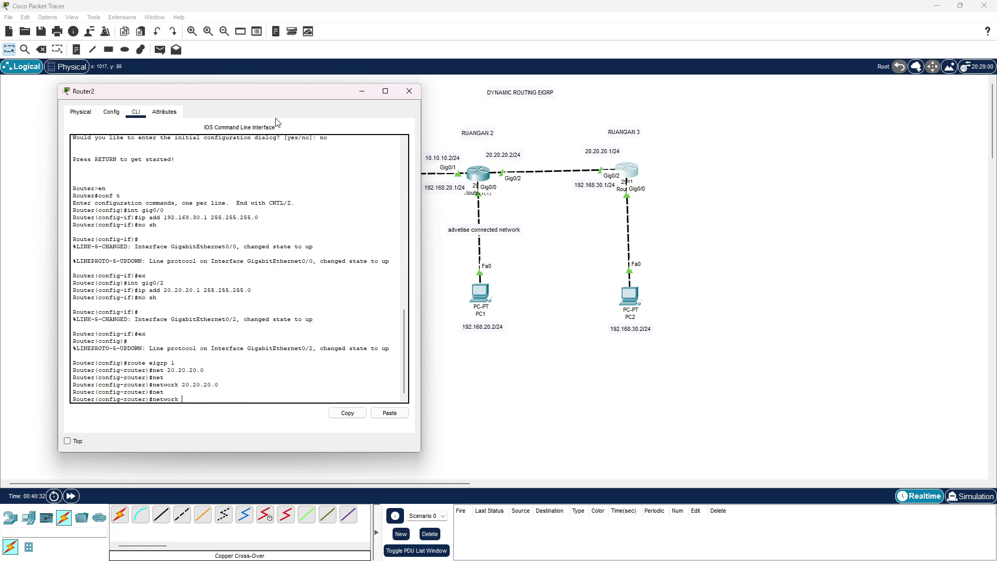
type("192.1")
key("BackSpace")
key("BackSpace")
type("192")
type(".30.0")
key("BackSpace")
key("BackSpace")
key("BackSpace")
key("BackSpace")
type("168.30.0")
key("Return")
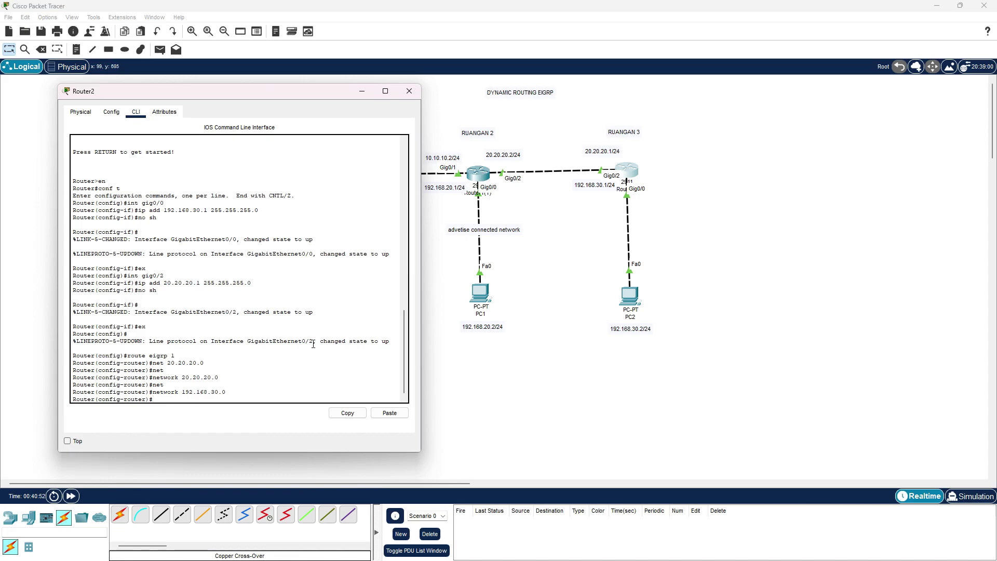
On the RUANGAN 2 router, enter EIGRP process 1 and advertise network 20.20.20.0
left_click(482, 178)
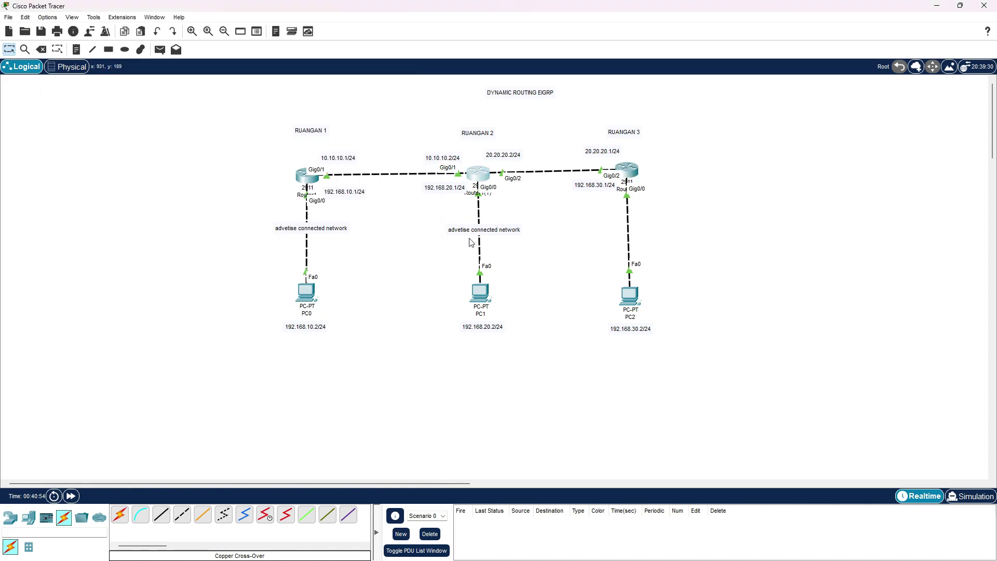
left_click_drag(531, 128, 258, 92)
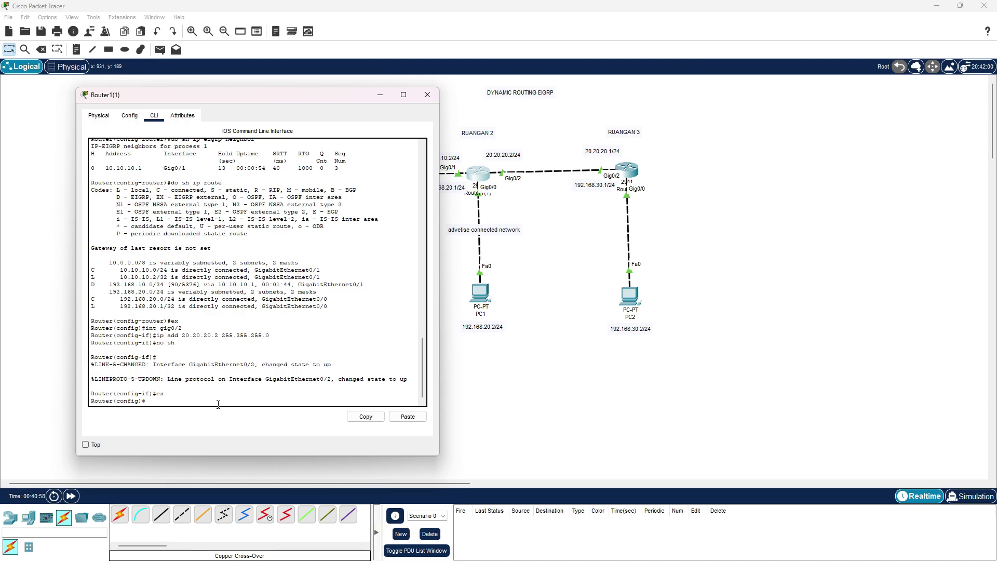
type("route eigrp 1")
key("Return")
type("net")
key("Tab")
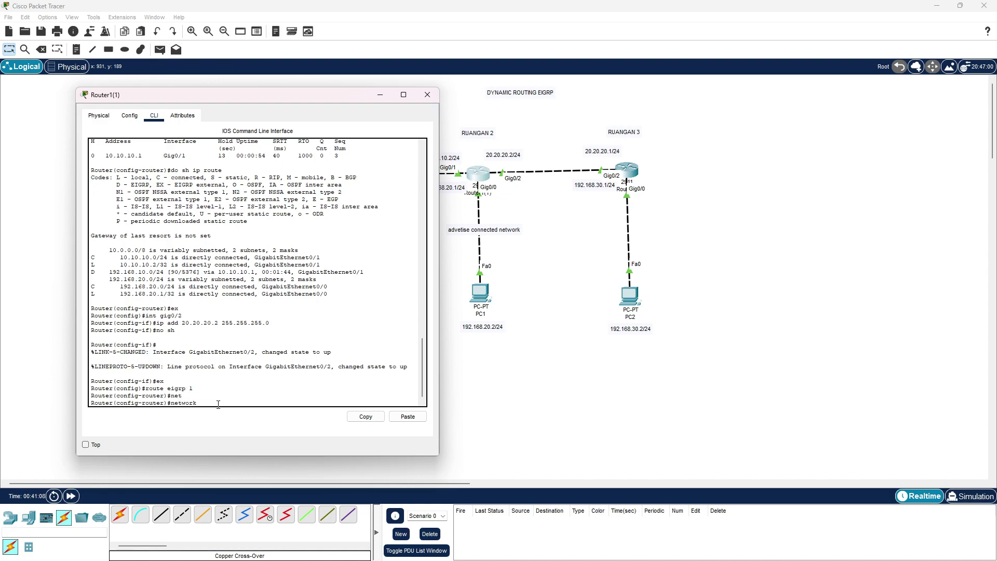
type("20.20.20.0")
key("Return")
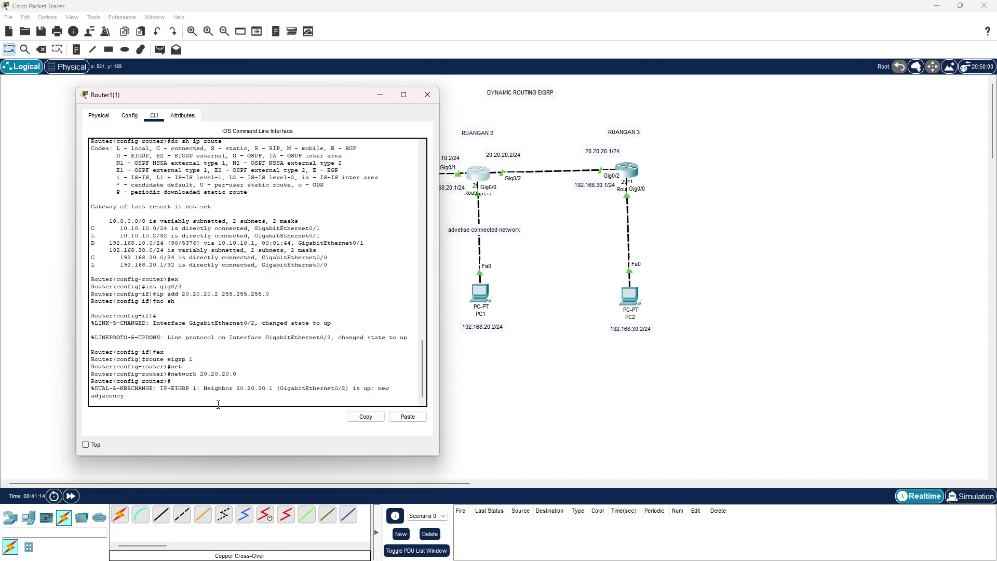
key("Return")
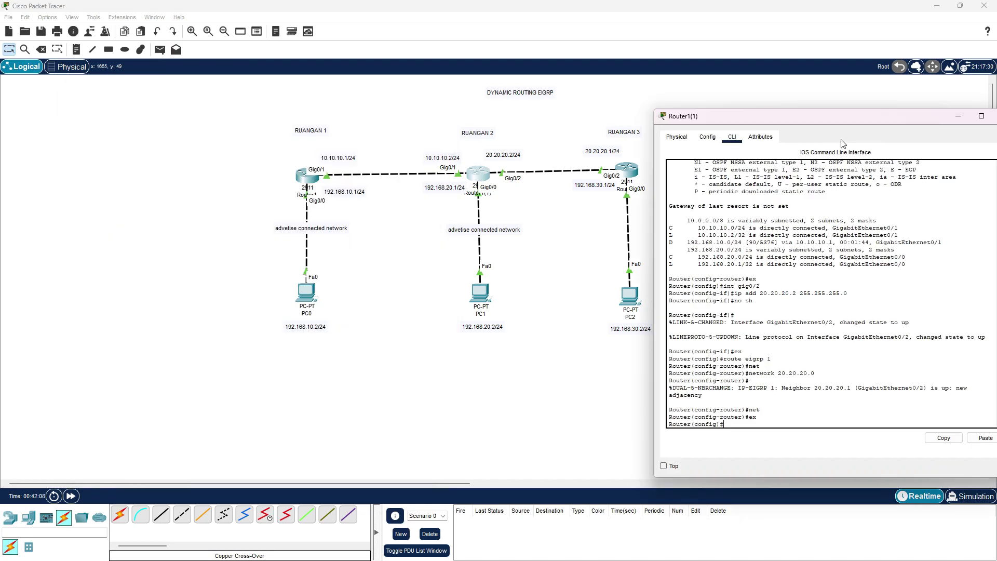
Show the EIGRP neighbors of the RUANGAN 2 router and examine the neighbor addresses and interfaces
type("do sh ip ro")
key("BackSpace")
key("BackSpace")
key("BackSpace")
type("eigrp neighb")
key("Return")
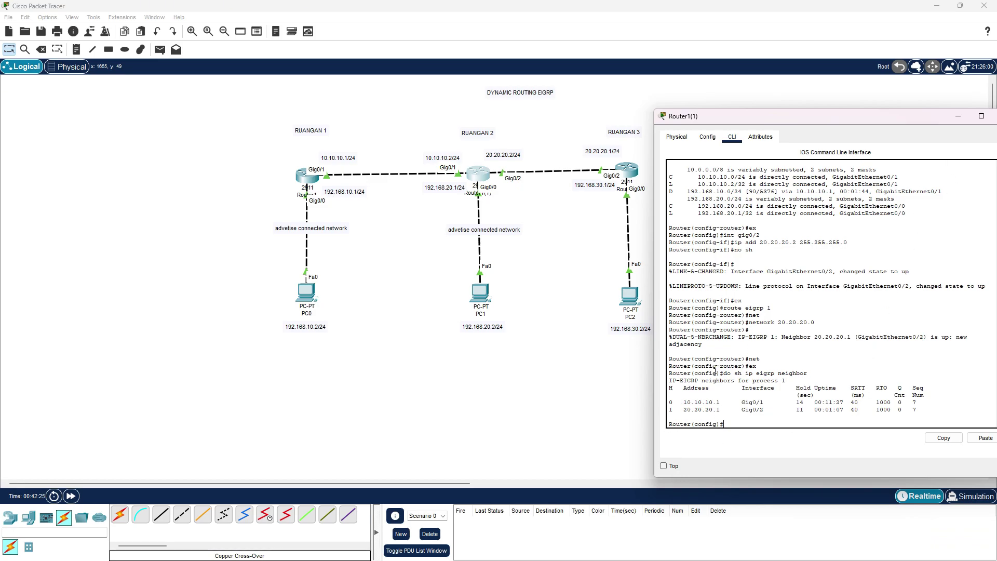
triple_click(711, 415)
left_click_drag(800, 403, 917, 410)
left_click(765, 406)
left_click_drag(941, 124, 806, 119)
mouse_move(847, 123)
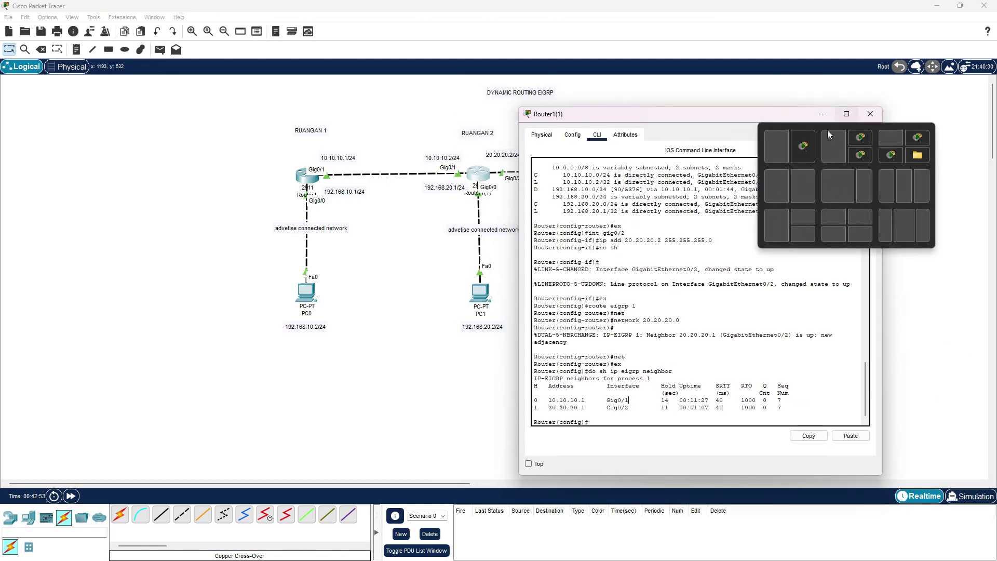
Switch to Router1's command line, leave router configuration mode, and show its EIGRP neighbors
left_click(302, 181)
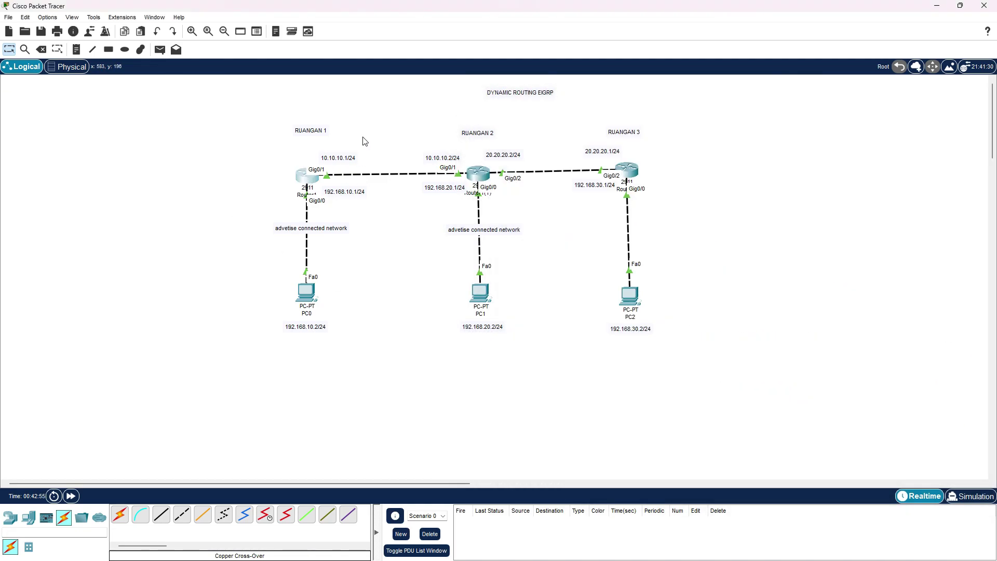
left_click_drag(556, 134, 911, 98)
left_click(275, 393)
type("ex")
key("Return")
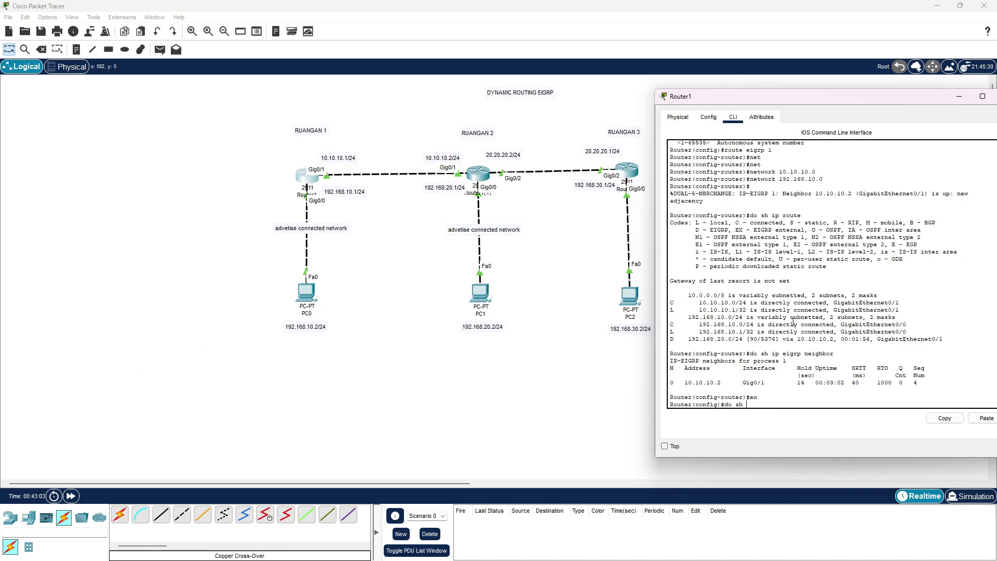
type("do sh ip")
type("eigrp neighbor")
key("Return")
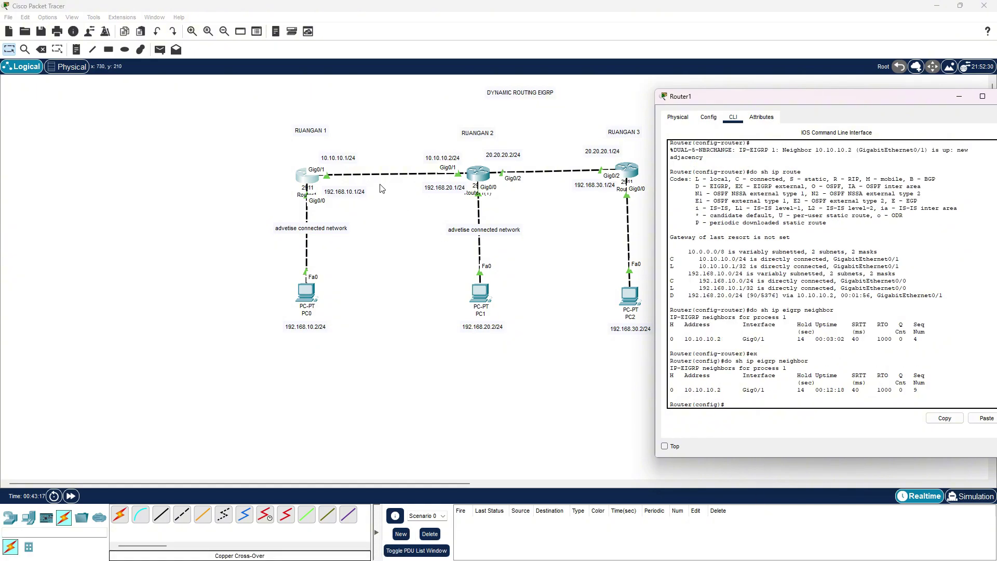
Show Router1's IP routing table and examine the EIGRP-learned routes for 20.20.20.0 and 192.168.30.0
type("do sh ip r")
key("Return")
left_click_drag(671, 353, 695, 349)
left_click(675, 386)
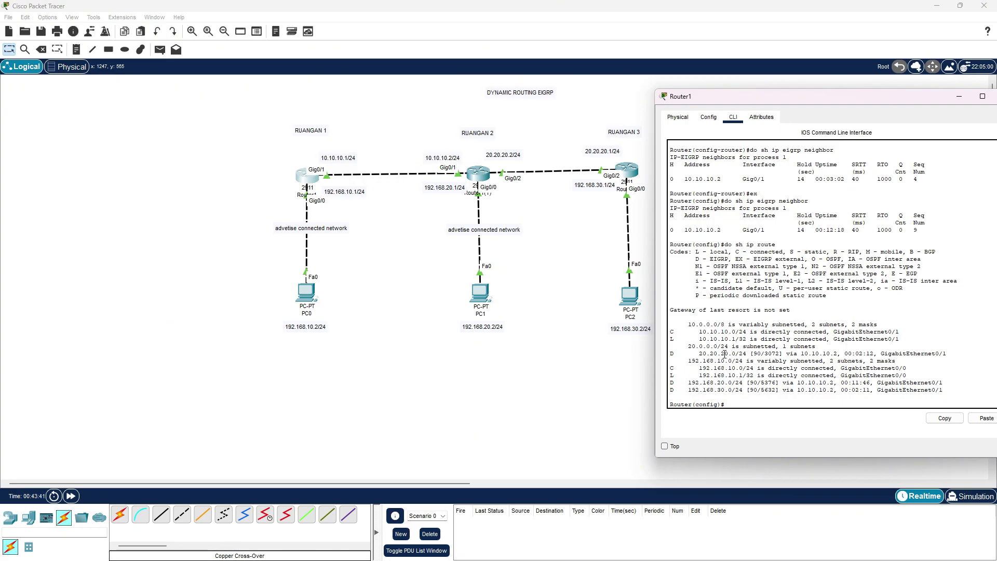
left_click_drag(671, 353, 933, 353)
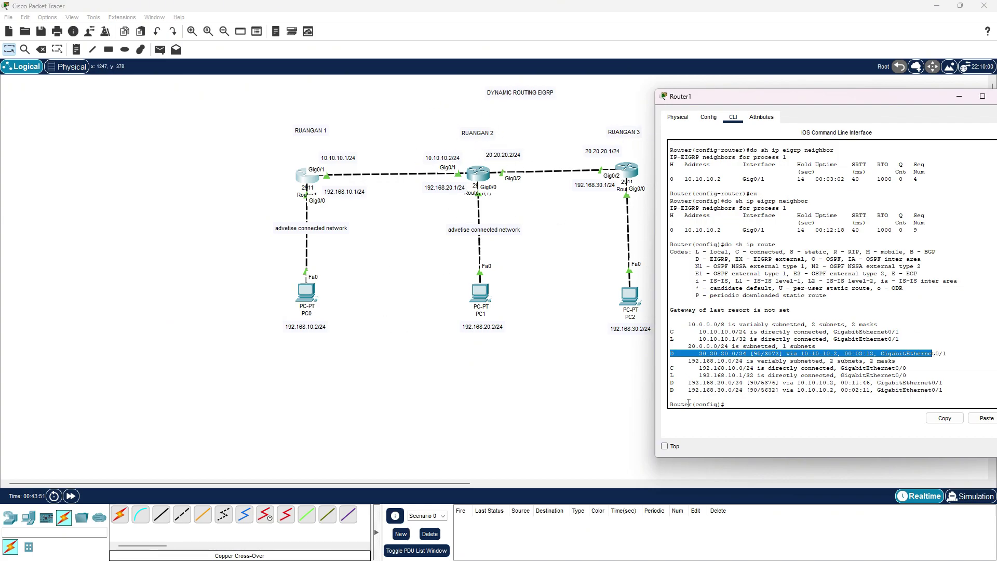
left_click(670, 389)
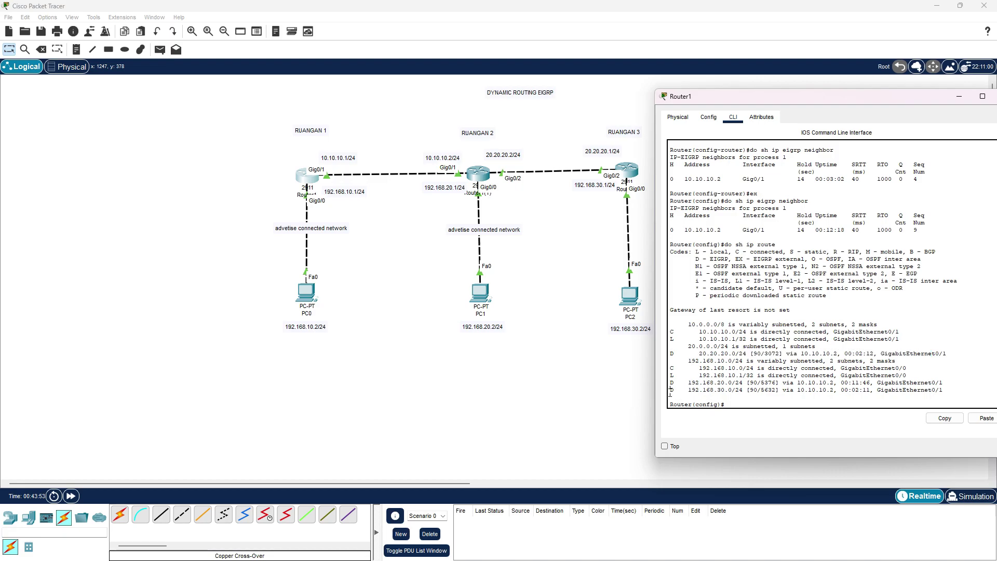
left_click_drag(670, 391, 943, 391)
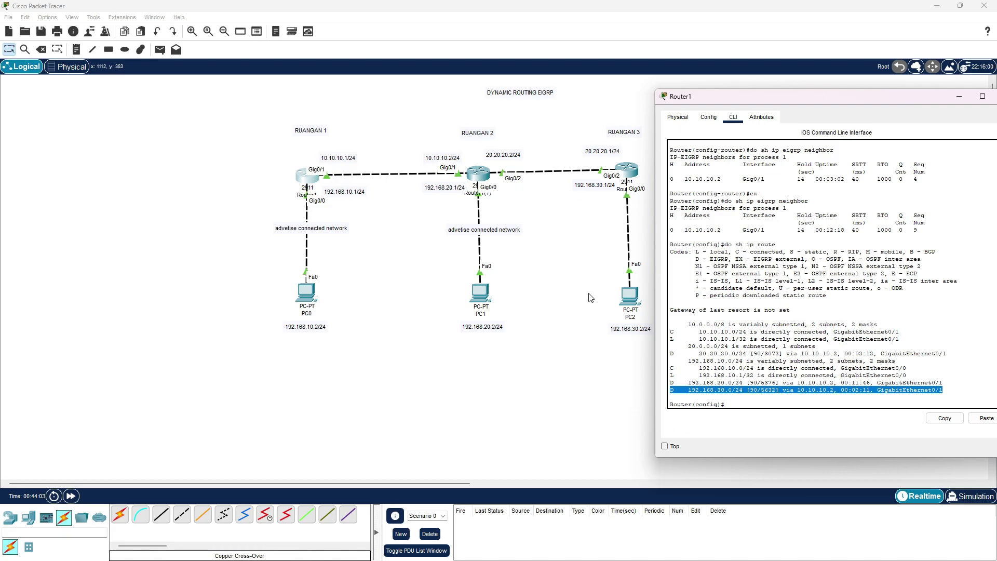
left_click_drag(912, 94, 707, 103)
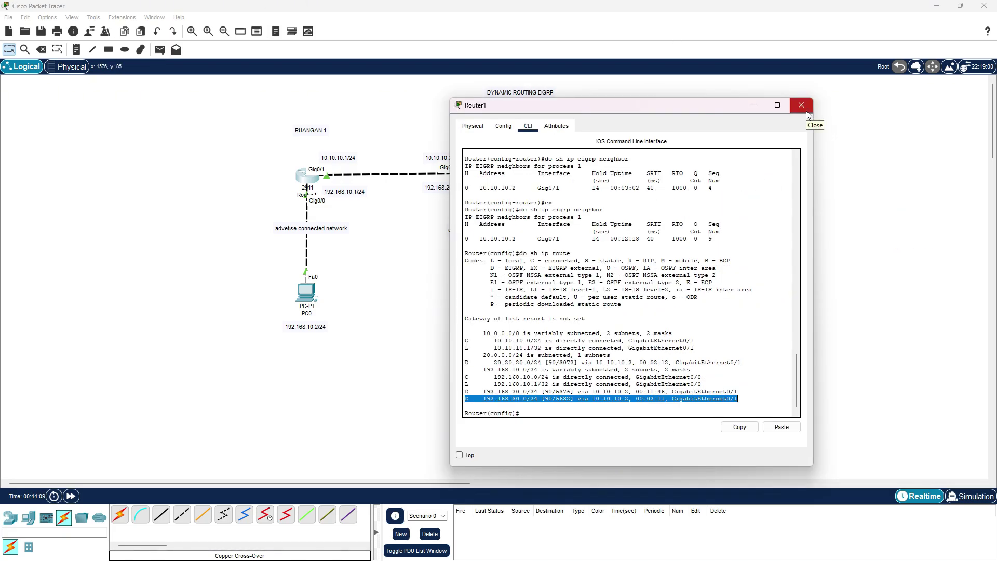
Close Router1's window and send simple test PDUs from PC2 to PC0 and from PC1 to PC0
left_click(807, 111)
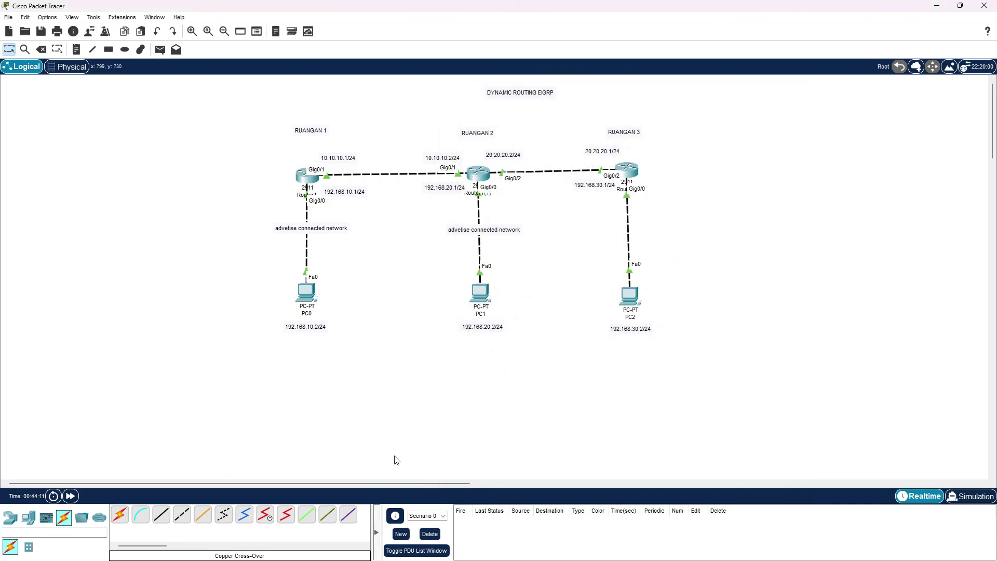
left_click(160, 50)
left_click(633, 298)
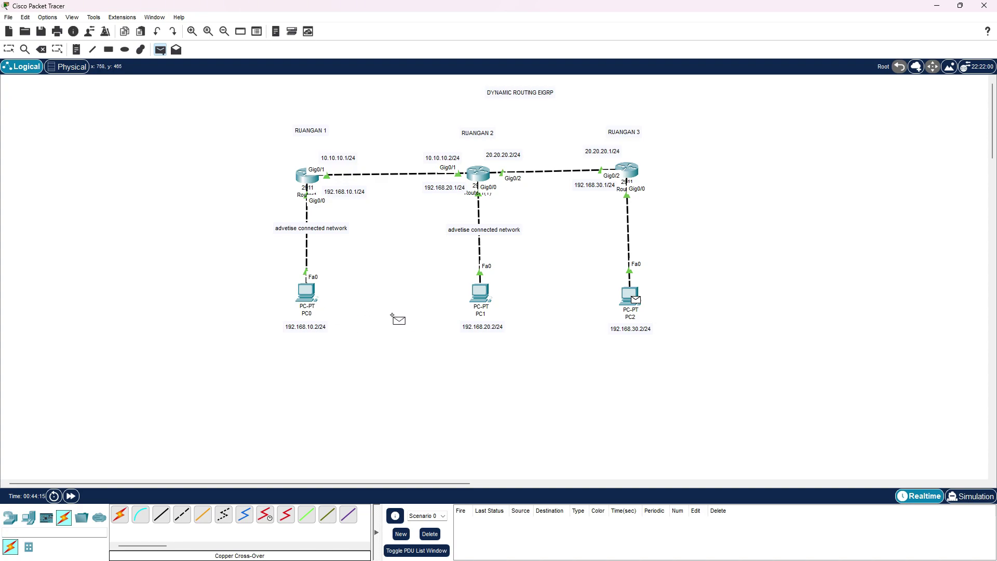
left_click(307, 295)
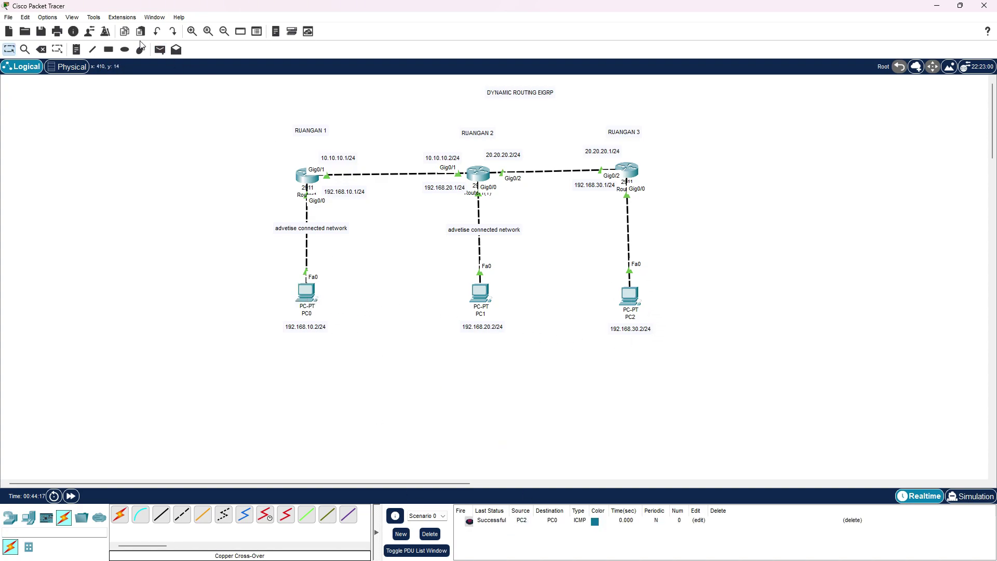
left_click(160, 49)
left_click(481, 292)
left_click(307, 293)
Send a simple test PDU from the RUANGAN 3 router to the RUANGAN 1 router
left_click(160, 50)
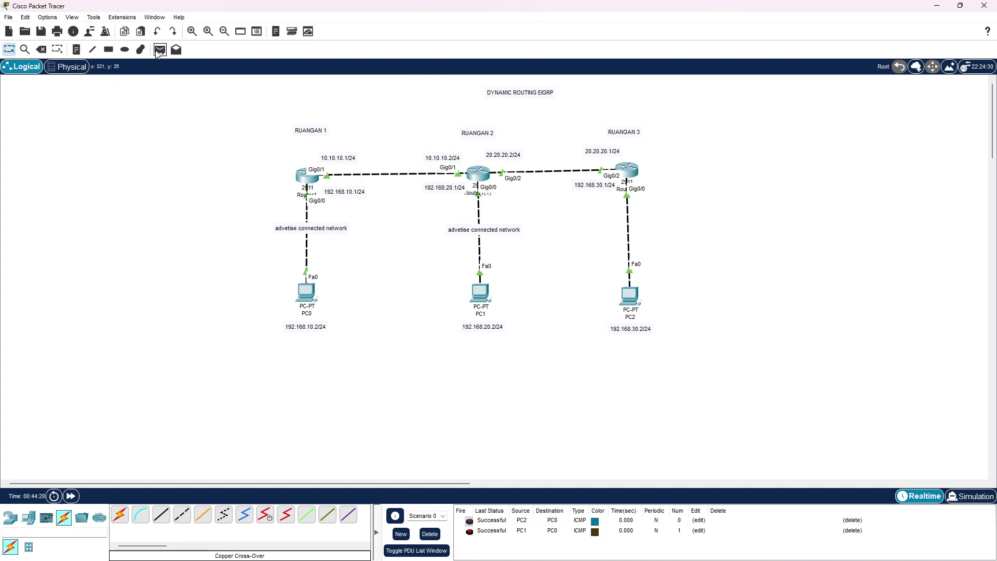
left_click(628, 170)
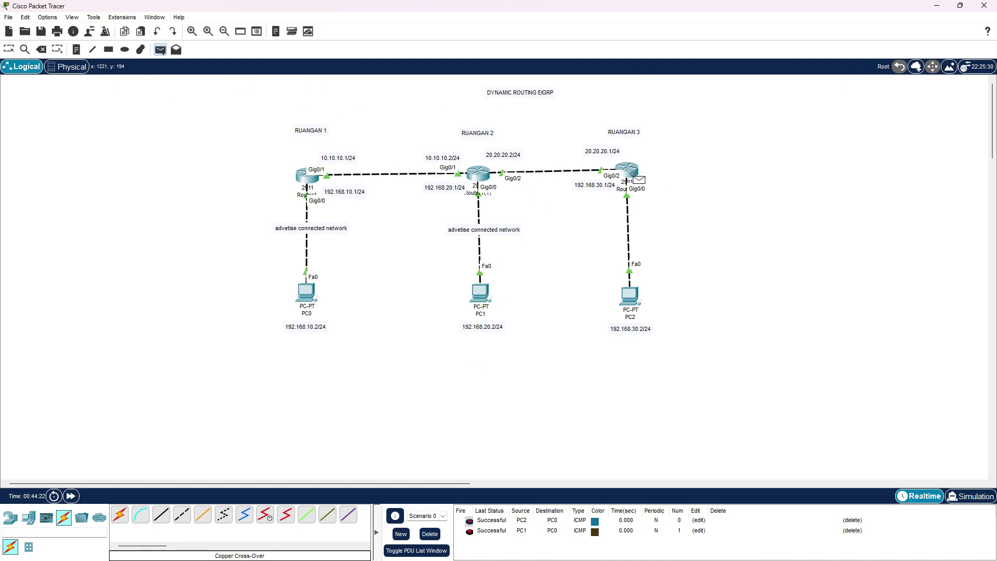
left_click(318, 183)
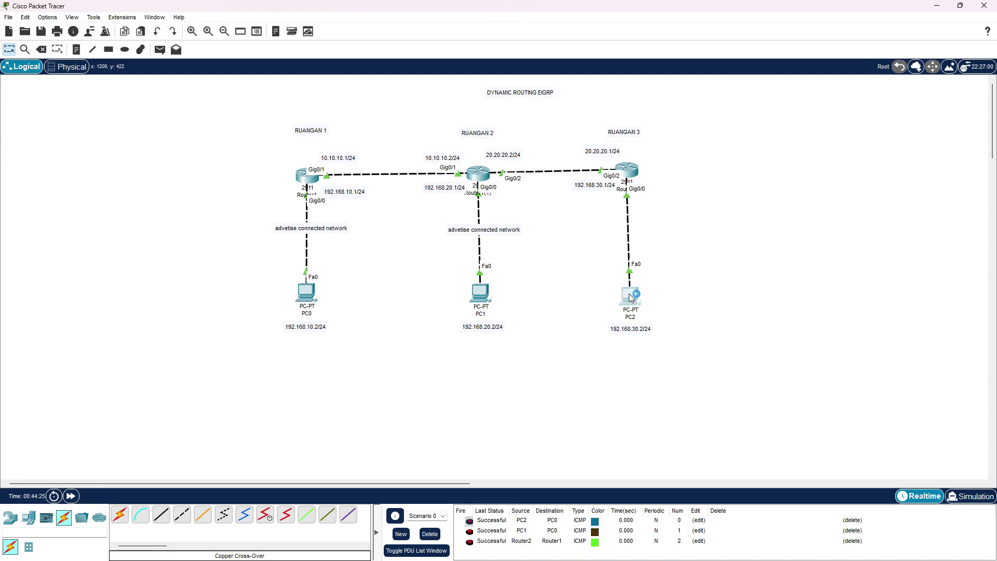
Ping 192.168.10.2 from PC2's command prompt, and close the PC2 window
left_click(629, 297)
left_click(581, 194)
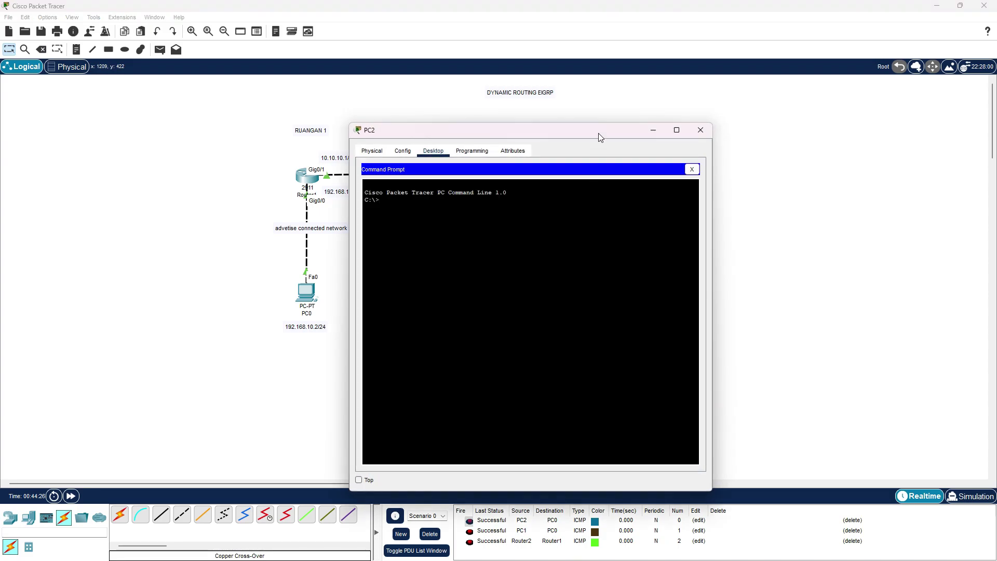
left_click_drag(599, 137, 788, 106)
type("ping")
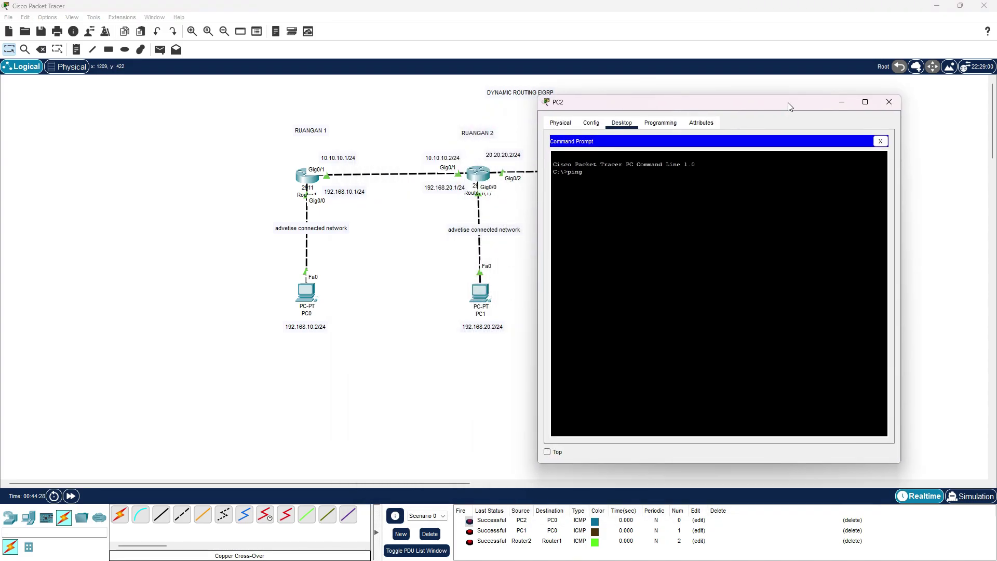
type(" 192.168.10.2")
key("Return")
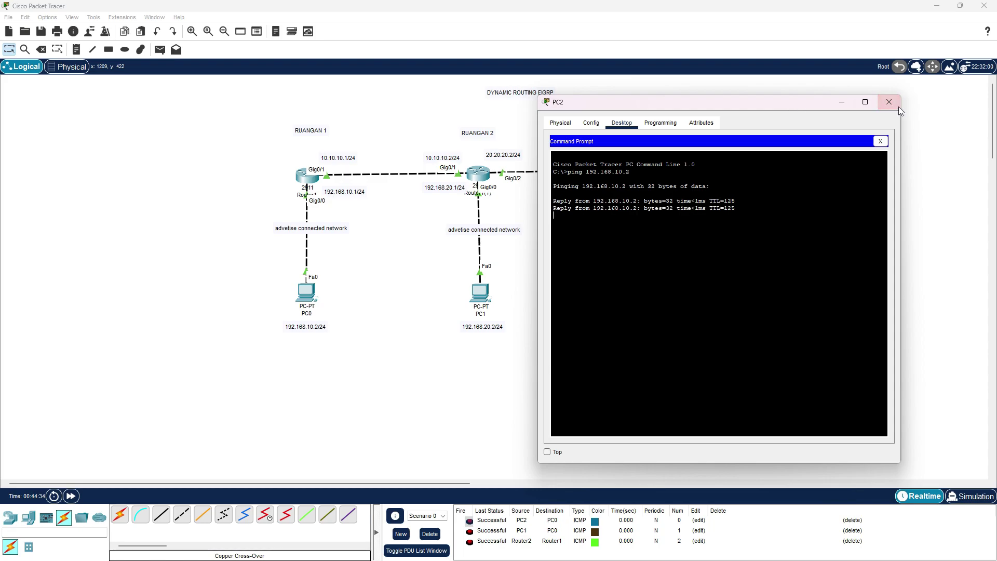
left_click(894, 107)
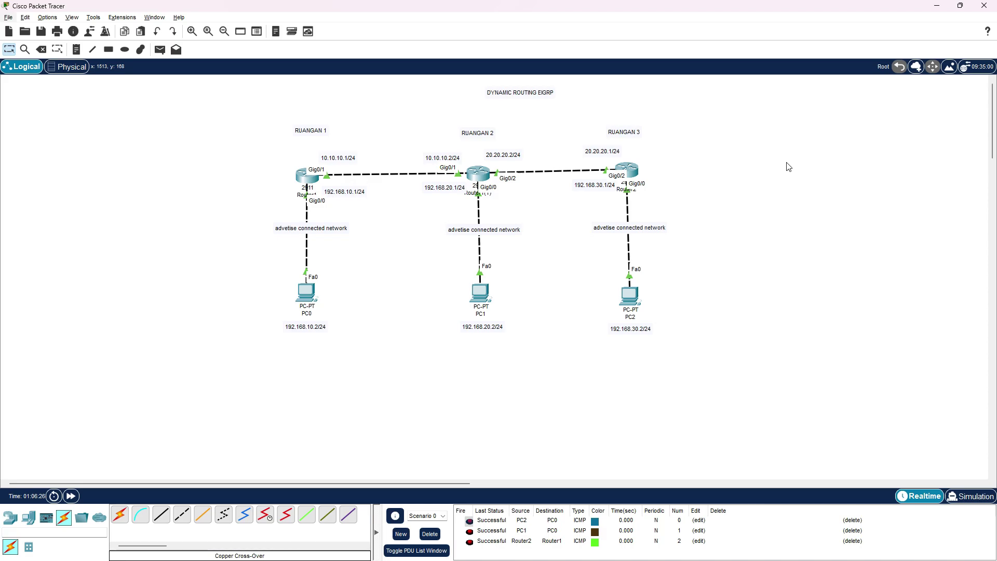
Move the whole three-room topology to the left, freeing space beside RUANGAN 3
left_click_drag(235, 117, 688, 392)
left_click_drag(633, 171, 481, 169)
left_click(554, 333)
left_click(10, 517)
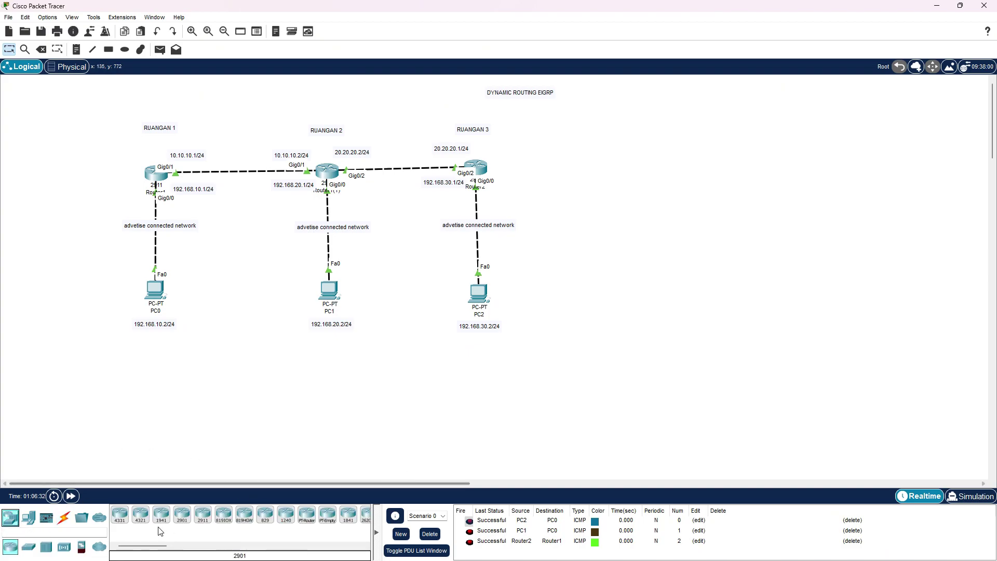
left_click(202, 514)
left_click(626, 166)
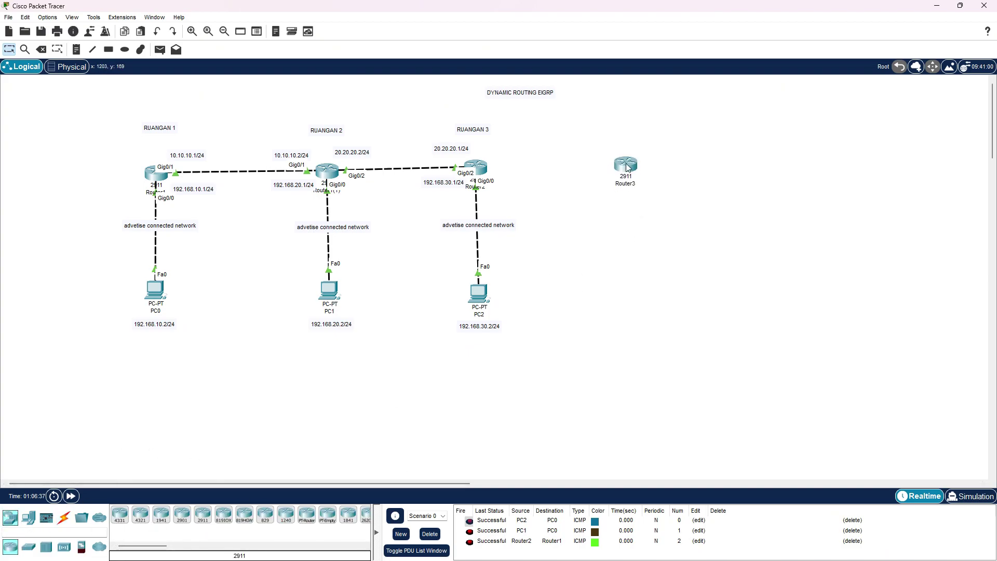
key("Delete")
left_click(625, 166)
left_click(487, 296)
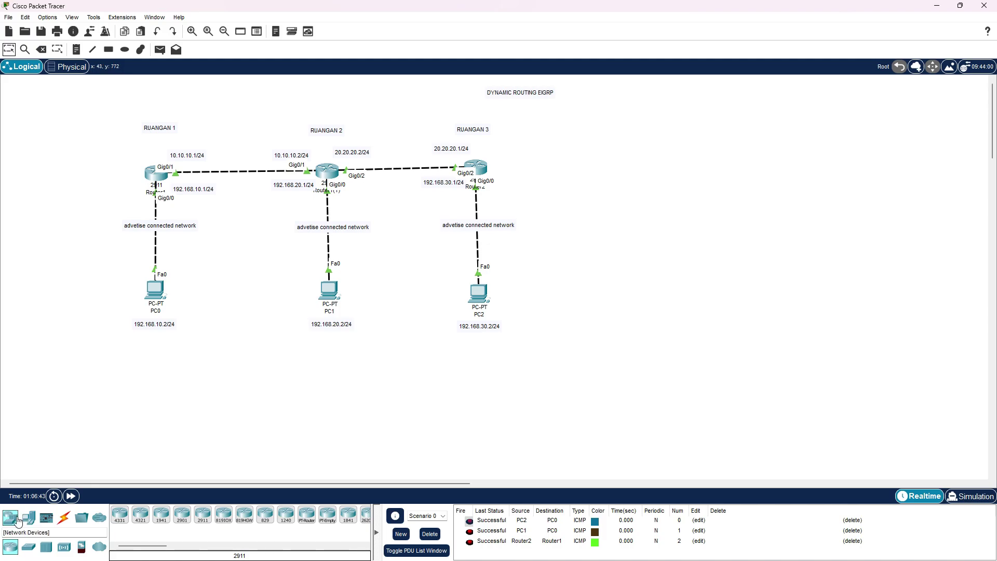
left_click(29, 517)
left_click(10, 517)
left_click(29, 546)
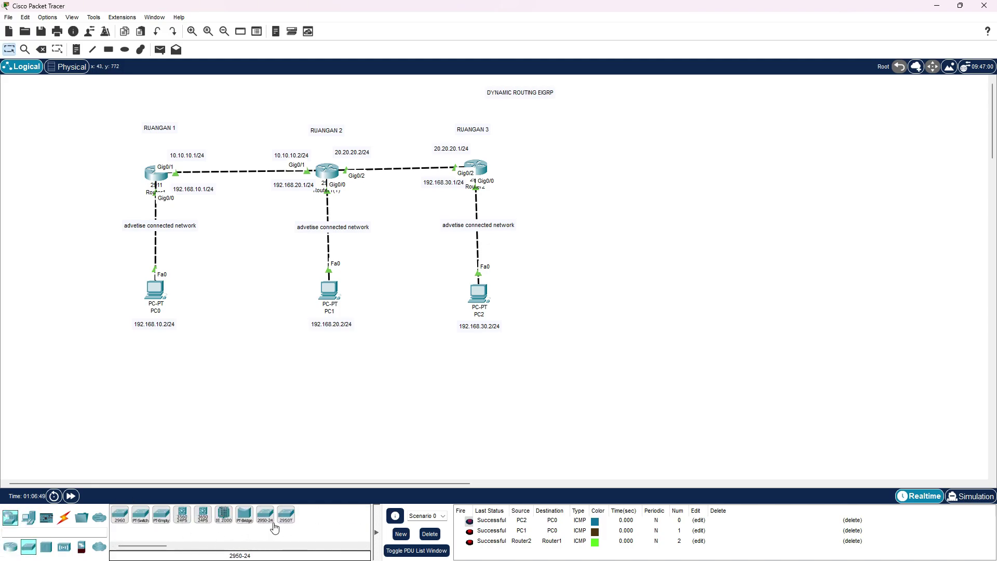
left_click(140, 514)
left_click(614, 171)
key("alt+Tab")
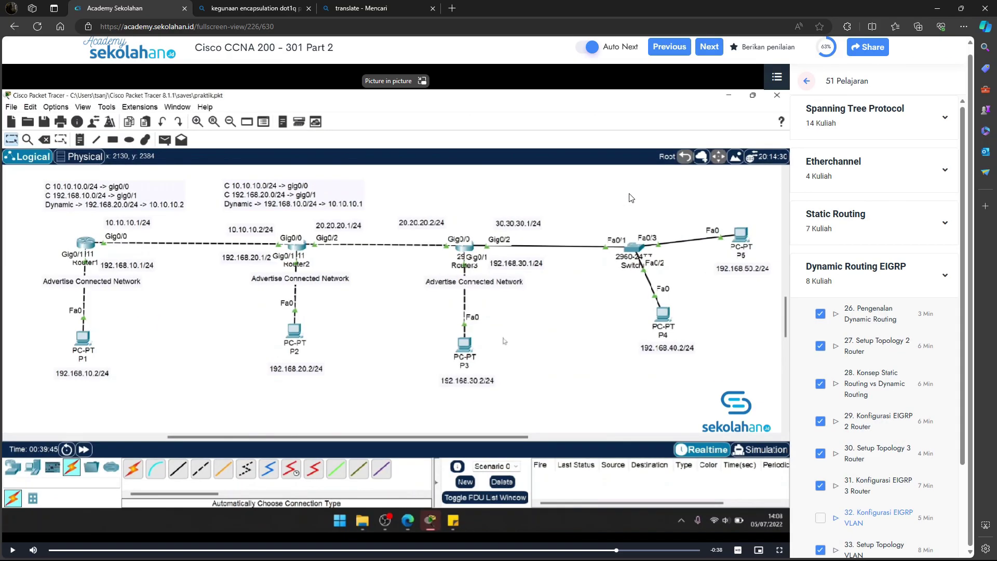
key("alt+Tab")
left_click_drag(653, 166, 577, 175)
key("Delete")
left_click(490, 297)
Place a 2960 switch to the right of the RUANGAN 3 router, with one PC below it and another to its right
left_click(120, 514)
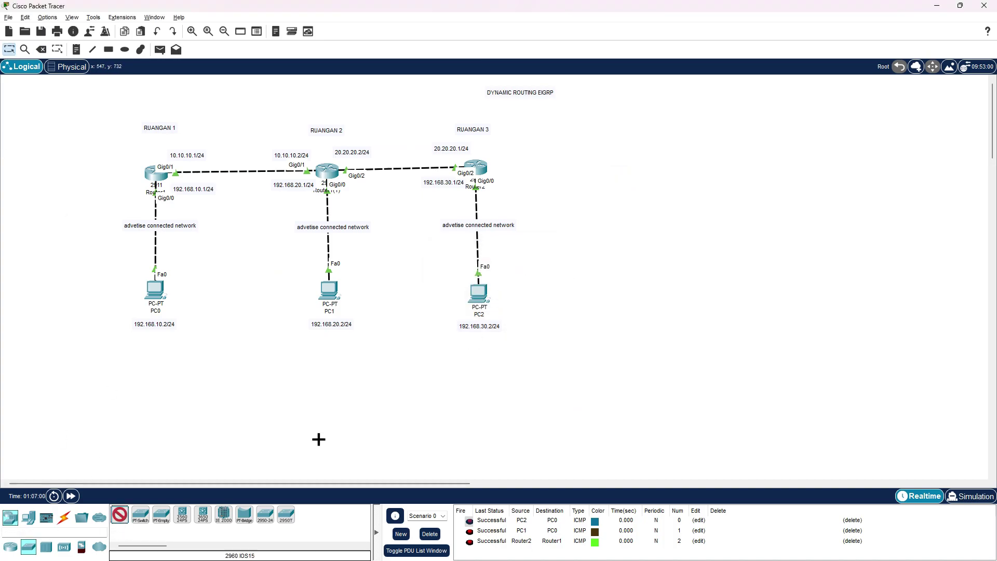
left_click(616, 167)
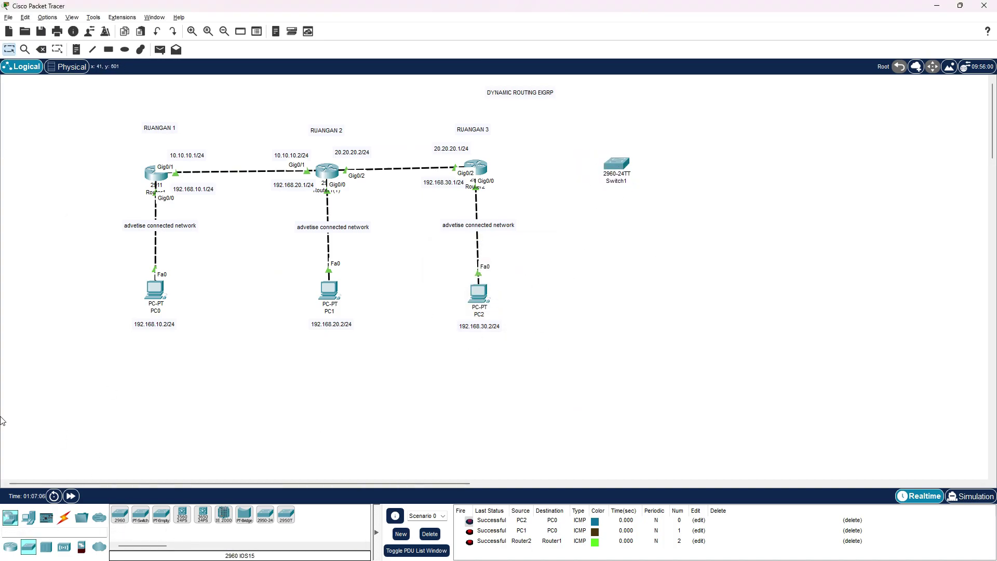
left_click(29, 517)
left_click(123, 516)
left_click(629, 262)
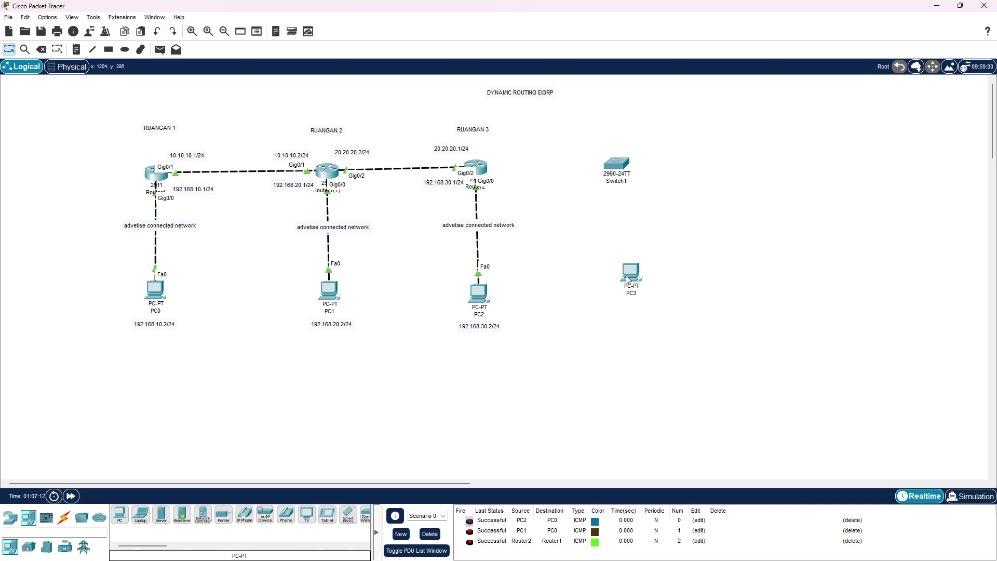
left_click(124, 521)
left_click(735, 156)
left_click_drag(628, 258, 616, 265)
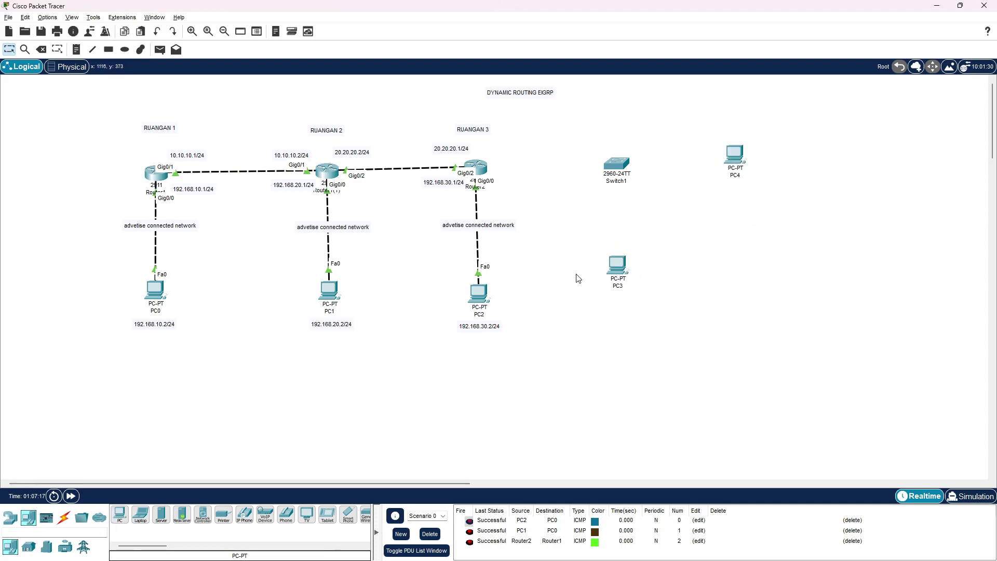
left_click(167, 312)
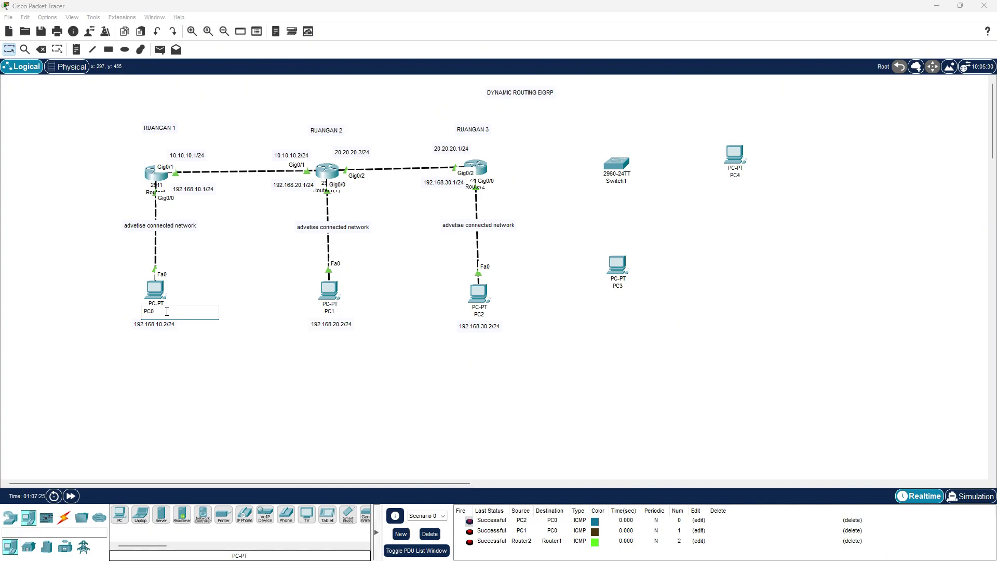
left_click(140, 285)
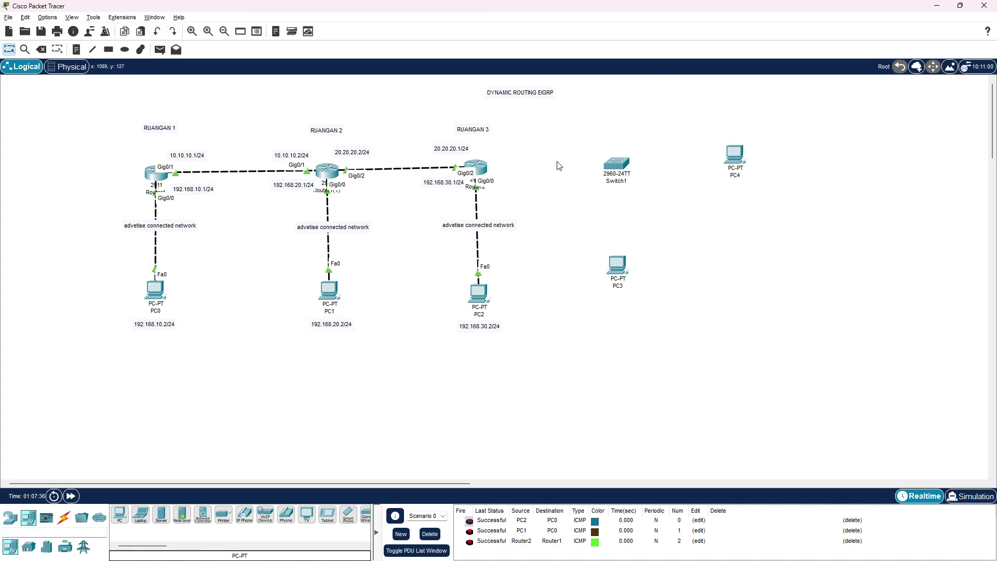
Connect the RUANGAN 3 router's GigabitEthernet0/1 to the switch's GigabitEthernet0/1 with a copper straight-through cable
left_click(64, 517)
left_click(161, 514)
left_click(480, 169)
left_click(540, 196)
left_click(613, 165)
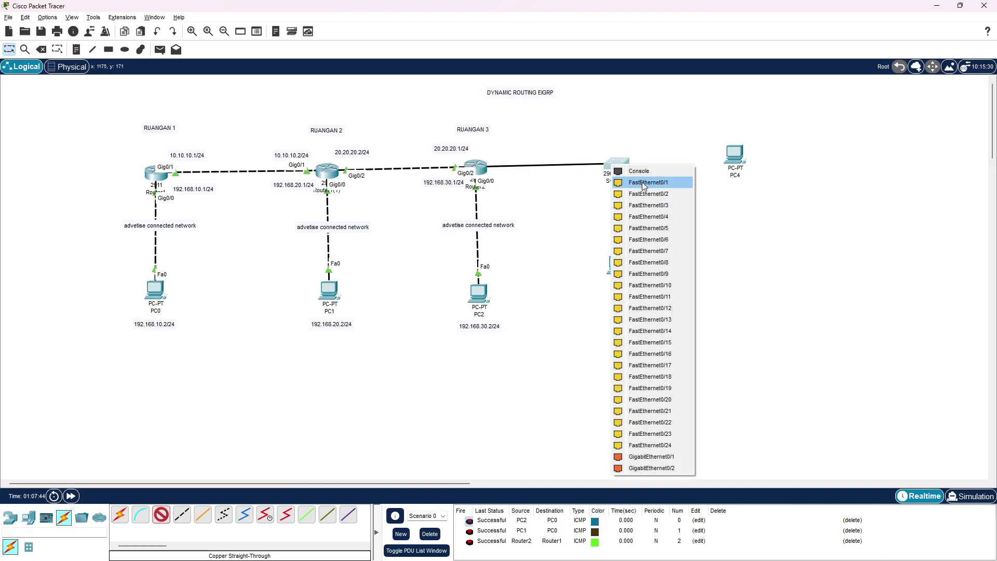
left_click(680, 459)
Connect the switch's FastEthernet0/1 to PC3 and its FastEthernet0/2 to PC4 with copper straight-through cables
left_click(615, 165)
left_click(649, 182)
left_click(617, 265)
left_click(646, 298)
left_click(606, 149)
left_click(641, 178)
left_click(734, 153)
left_click(753, 162)
left_click_drag(621, 263, 623, 263)
Open Switch1's command line and enter privileged mode followed by global configuration mode
left_click(616, 164)
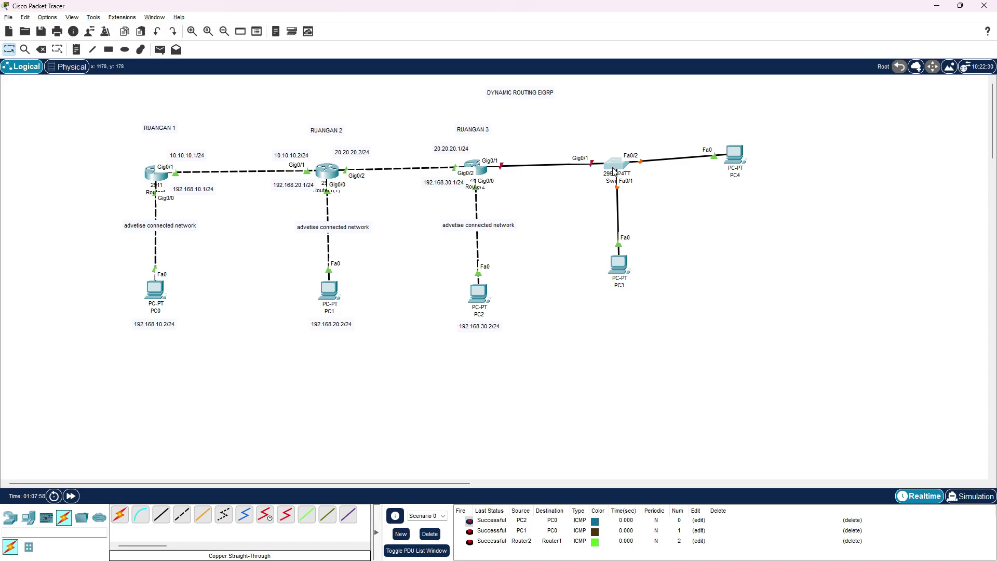
left_click_drag(594, 132, 360, 101)
left_click(192, 117)
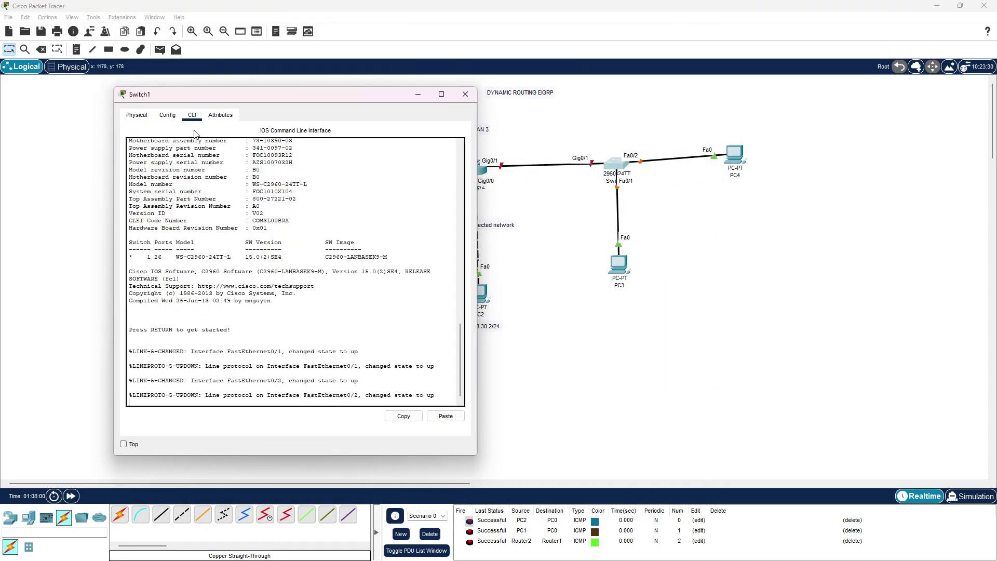
key("Return")
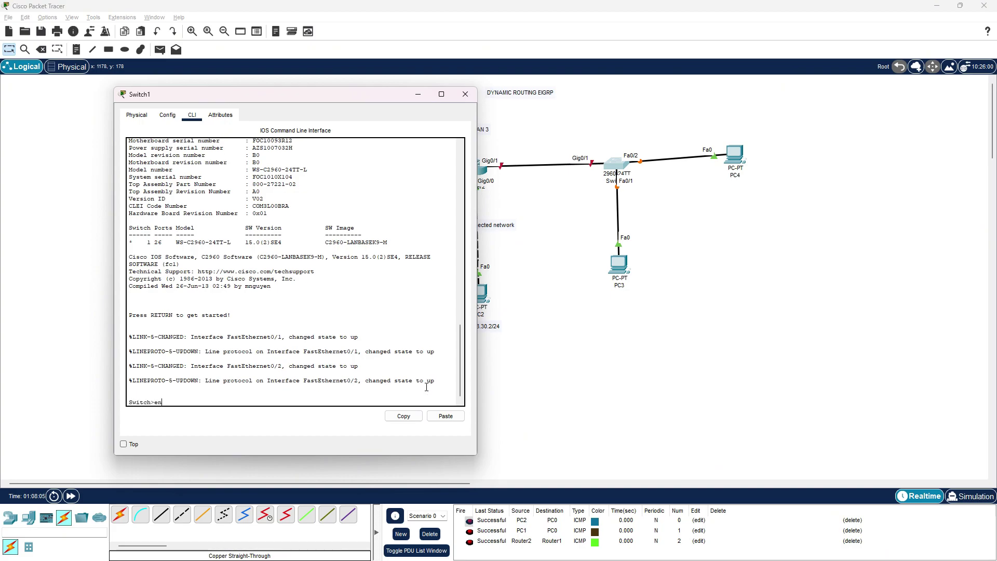
type("en")
key("Return")
type("conf ")
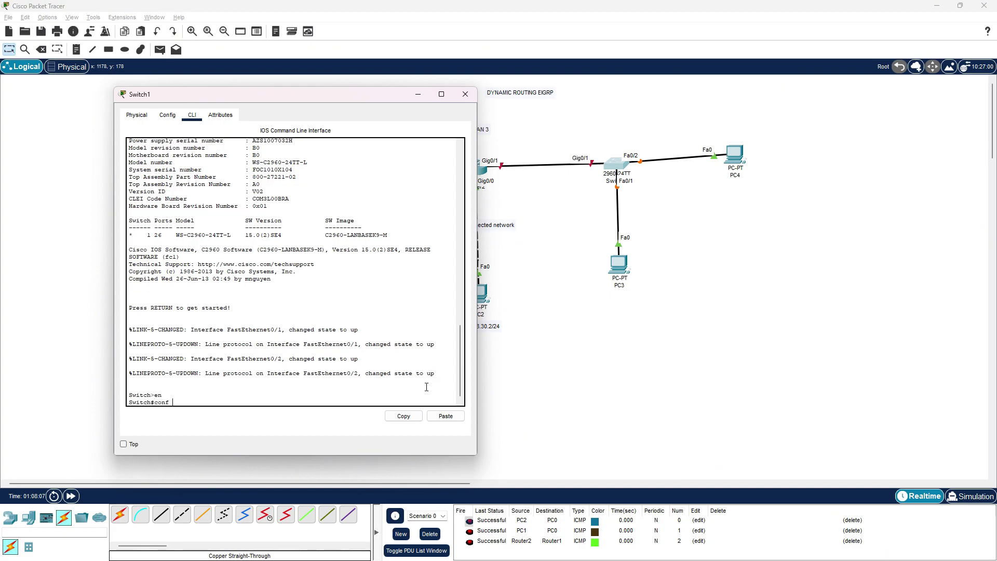
type("t")
key("Return")
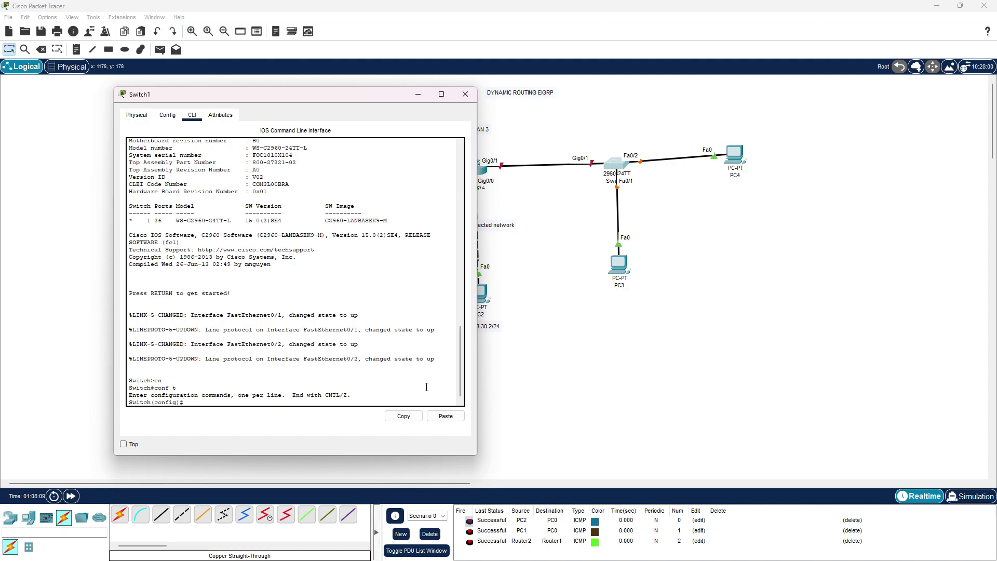
type("int fa0/1")
key("Return")
type("ex")
key("Return")
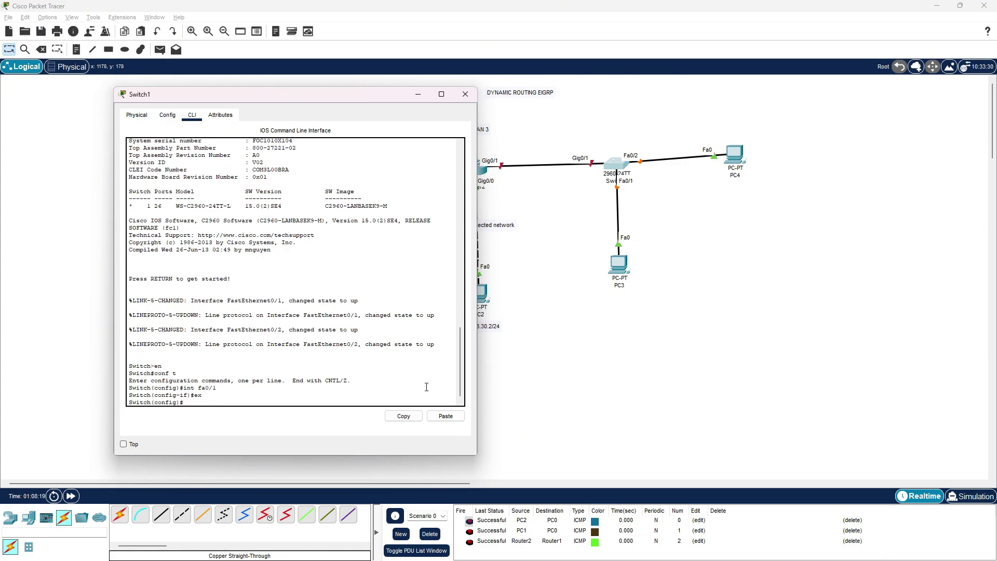
Create VLAN 4 on Switch1 and name it VLAN4
type("vlan")
key("BackSpace")
key("Return")
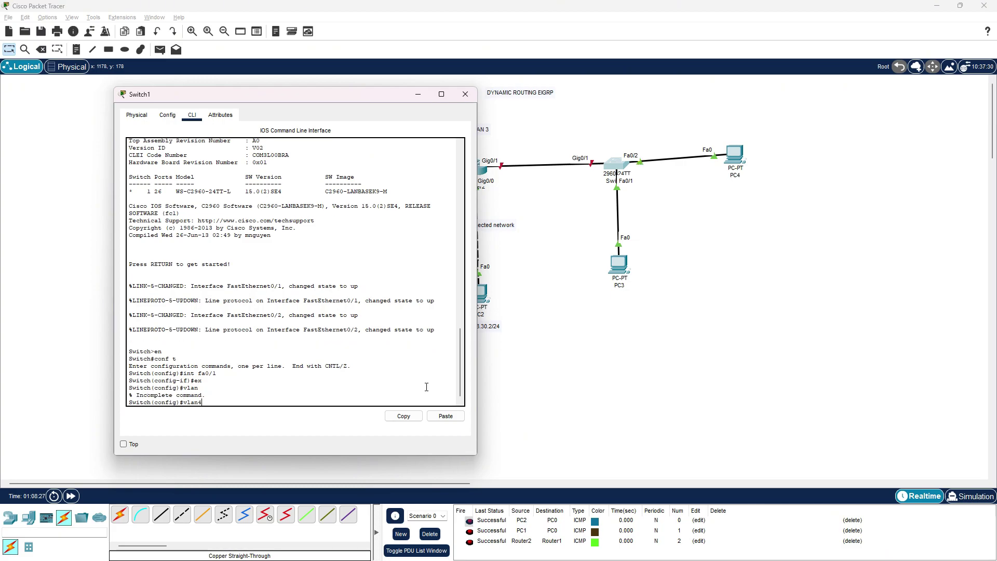
key("Return")
key("Return")
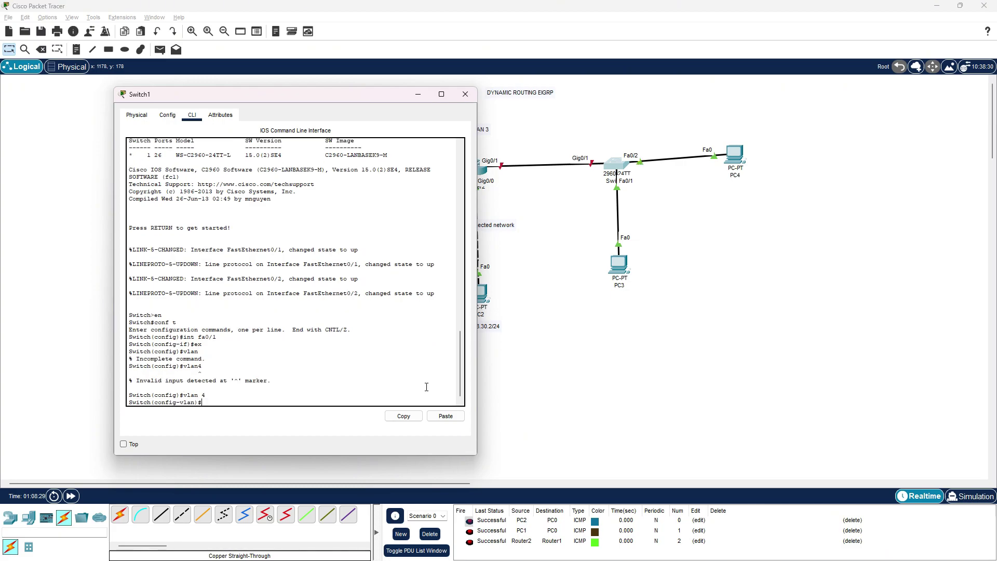
type("name VLA")
key("Return")
Create VLAN 5 on Switch1 and name it VLAN5
type("vlan 5")
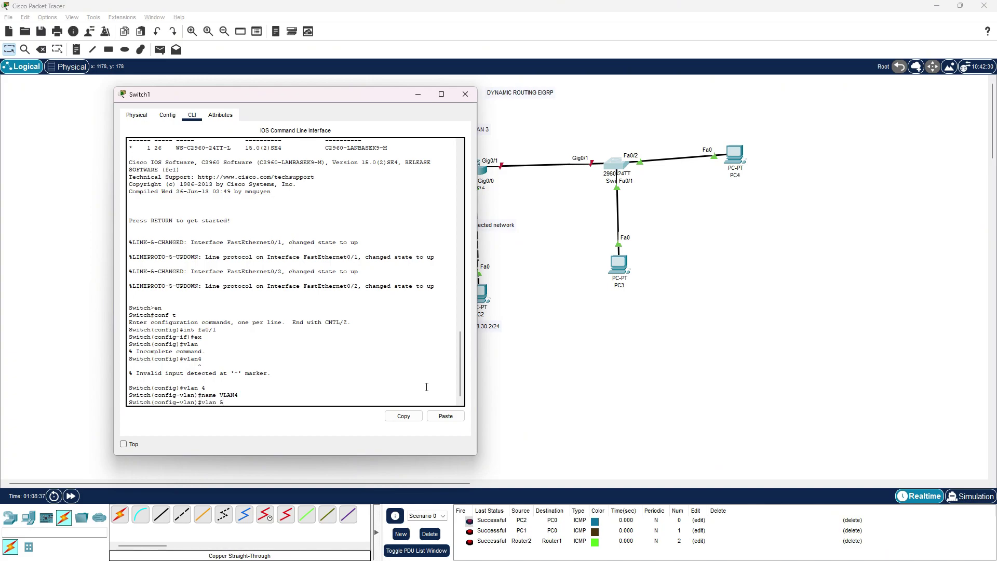
key("Return")
type("name VLAN")
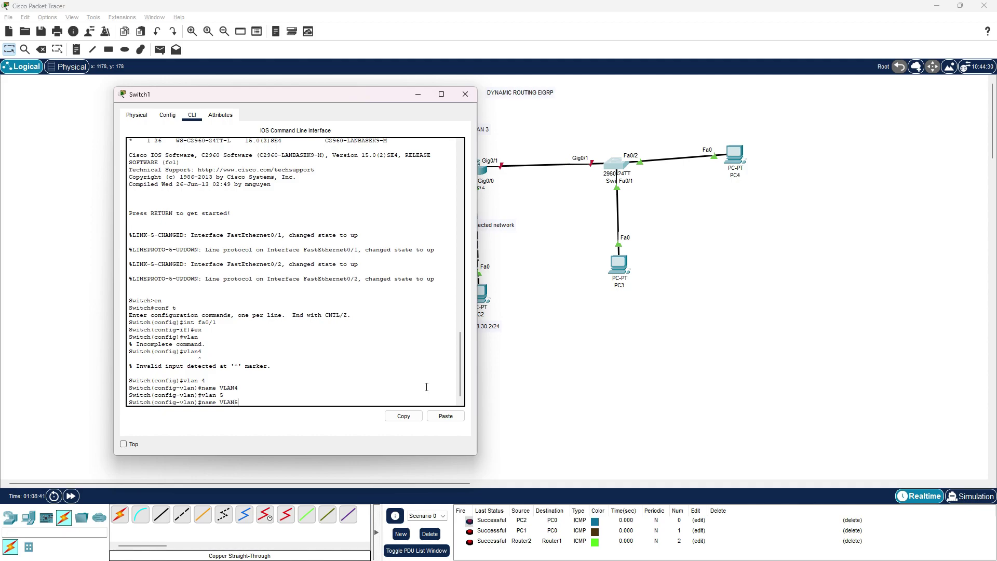
type("5")
key("Return")
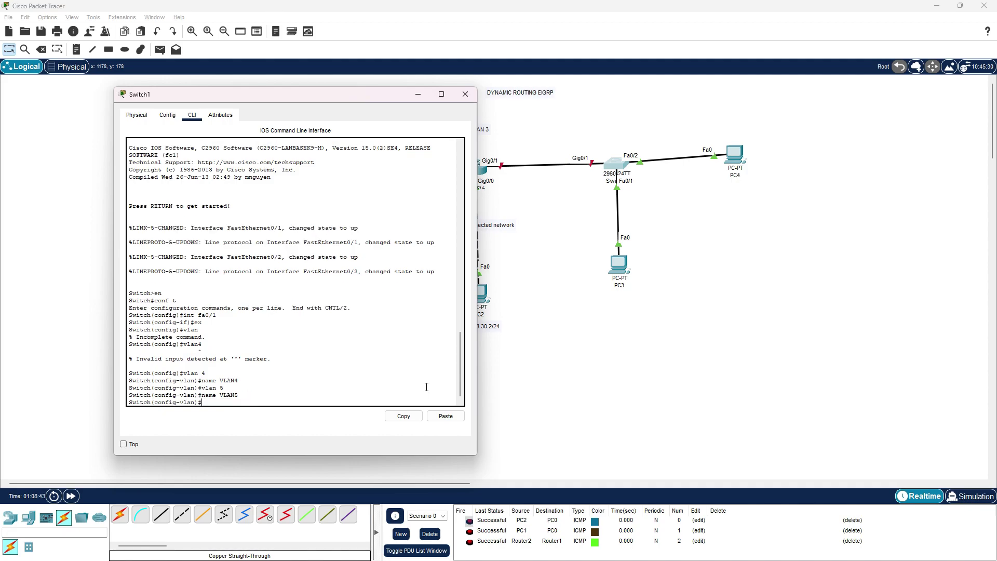
Show the brief VLAN listing on Switch1, and return to global configuration mode
type("do sh vl br")
key("Return")
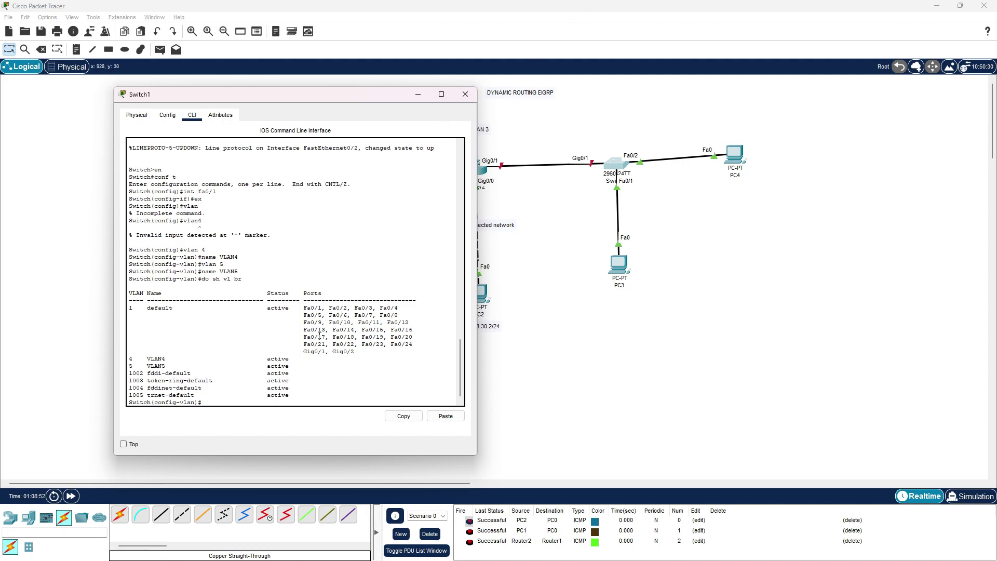
type("x")
key("Return")
Configure Switch1's interface fa0/1 as an access port in VLAN 4, and return to global configuration mode
type("int")
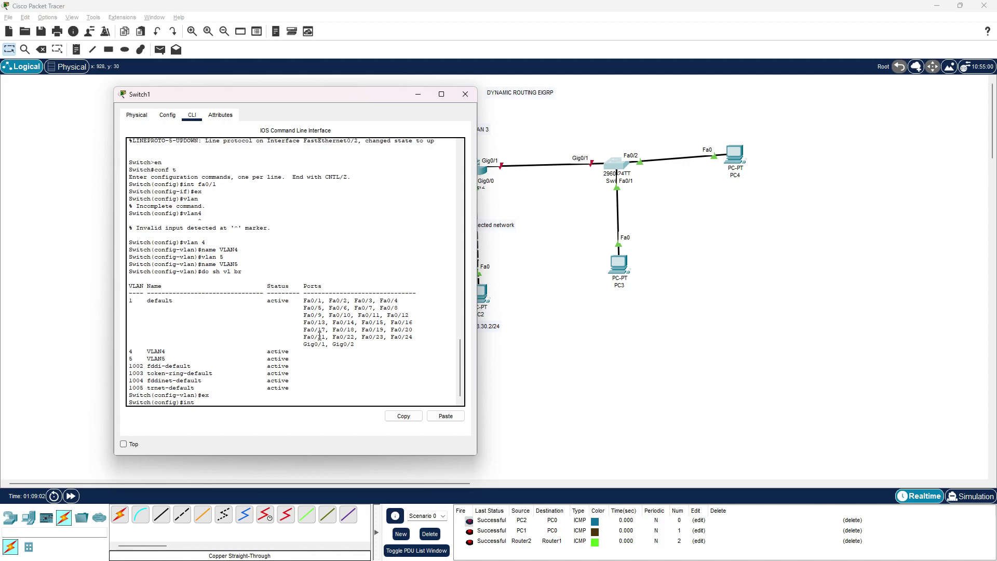
type("fa0/1")
key("Return")
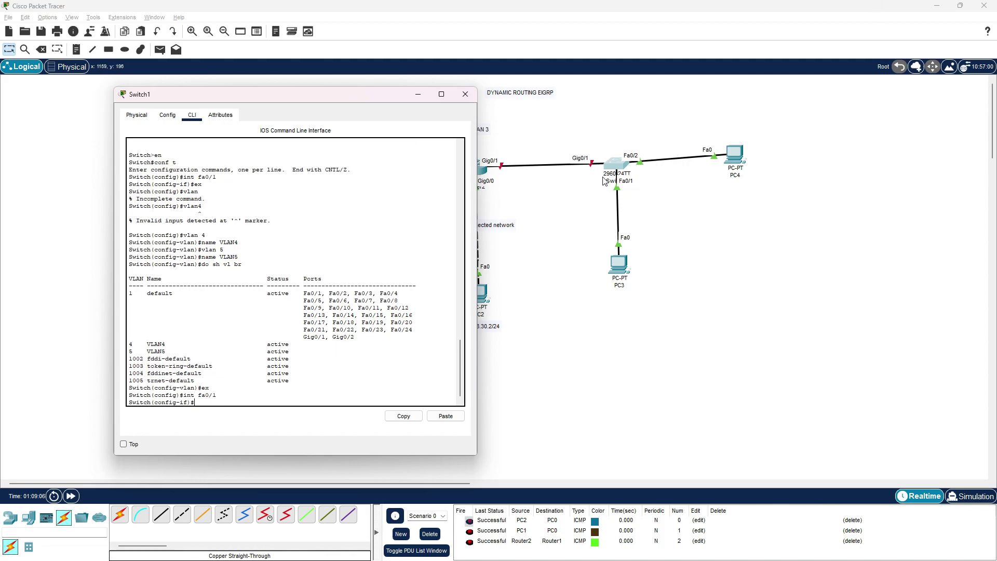
type("sw mo acc")
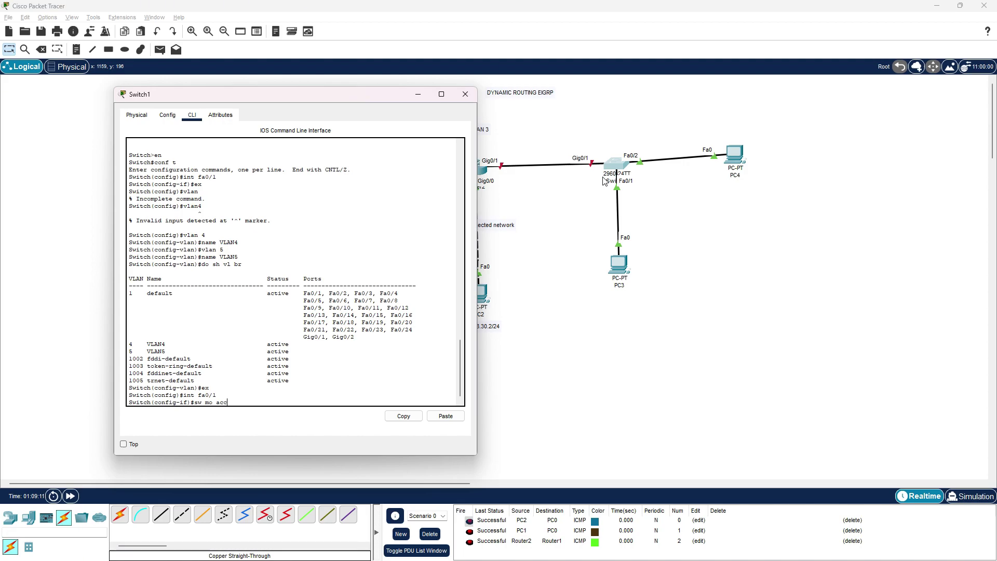
key("Return")
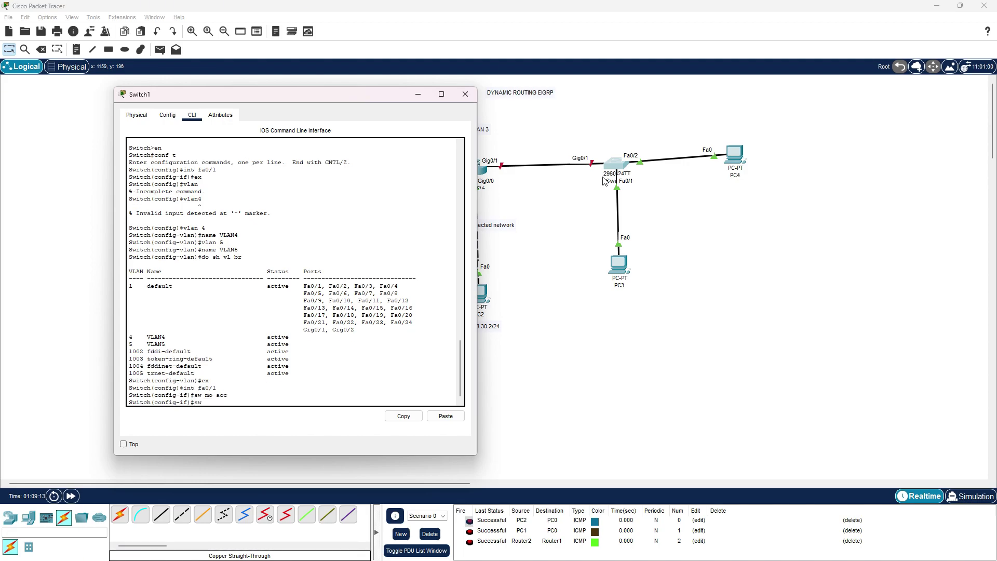
type("sw acc vlan4")
key("Return")
key("Up")
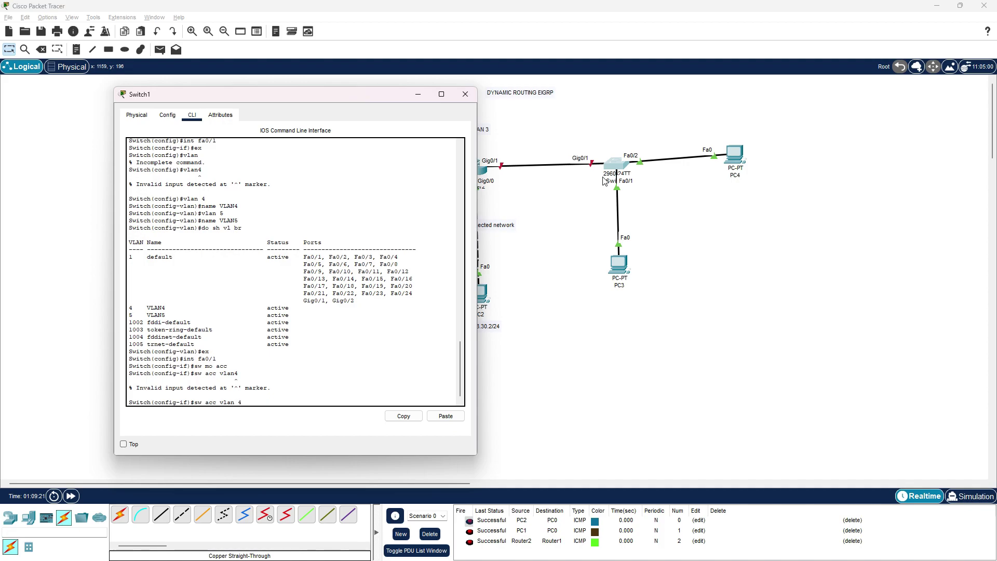
key("Return")
type("ex")
key("Return")
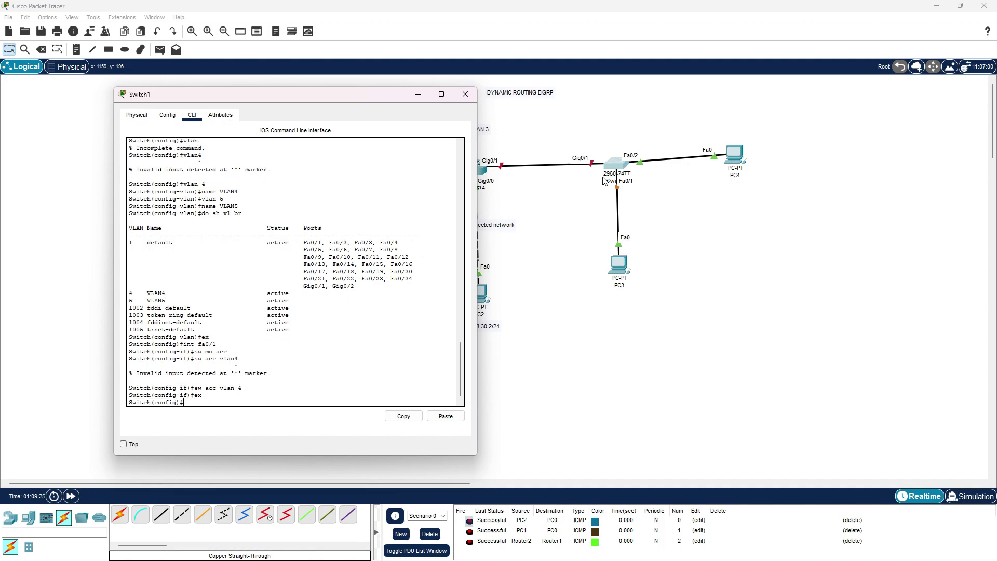
Configure Switch1's interface fa0/2 as an access port in VLAN 5, and return to global configuration mode
type("int fa0/1")
key("Return")
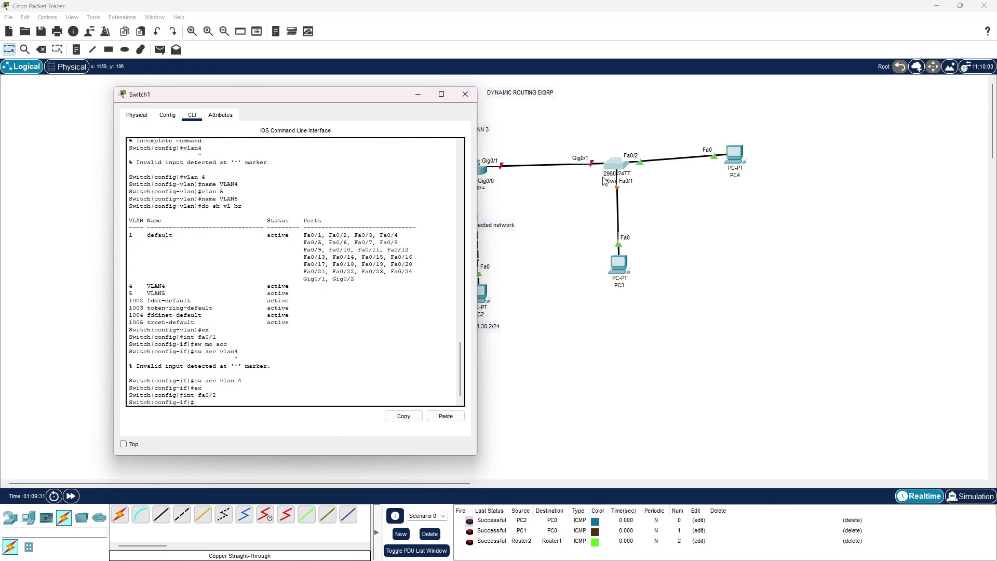
type("sw mo acc")
key("Return")
type("sw ac")
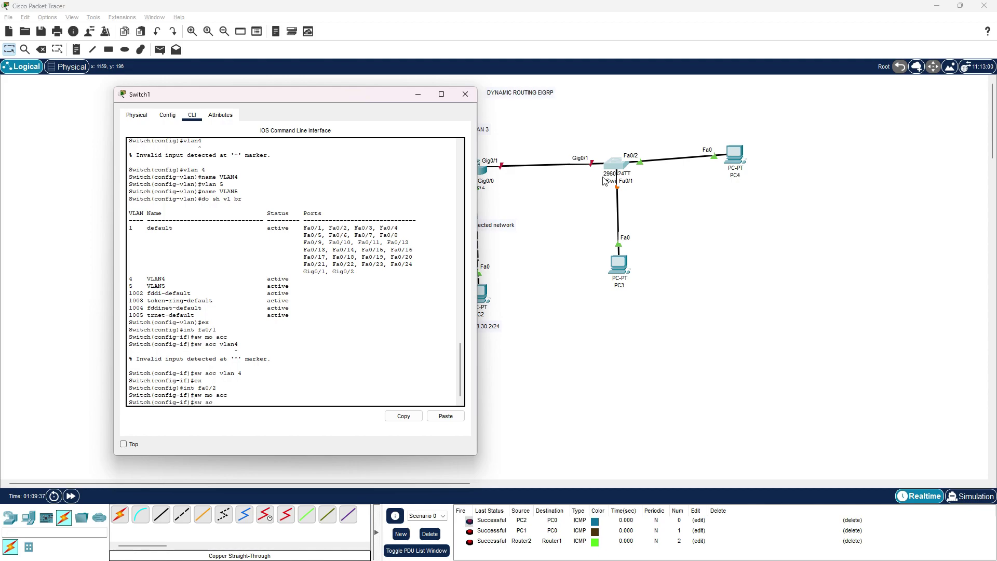
type("c vlan 5")
key("Return")
type("ex")
key("Return")
Show the brief VLAN listing on Switch1 and examine the port assignments of VLAN4 and VLAN5
type("ex")
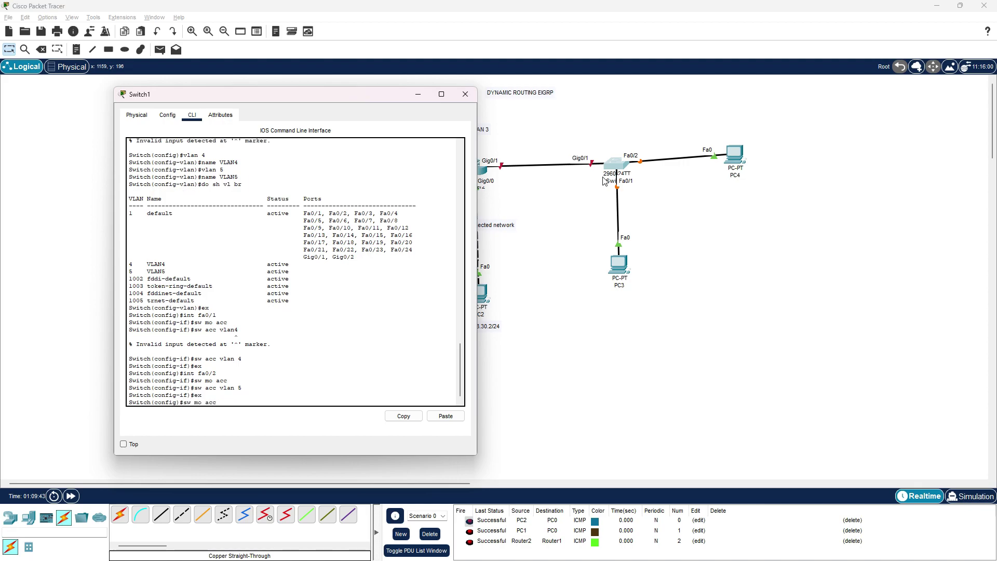
key("BackSpace")
key("BackSpace")
type("do sh v")
key("Return")
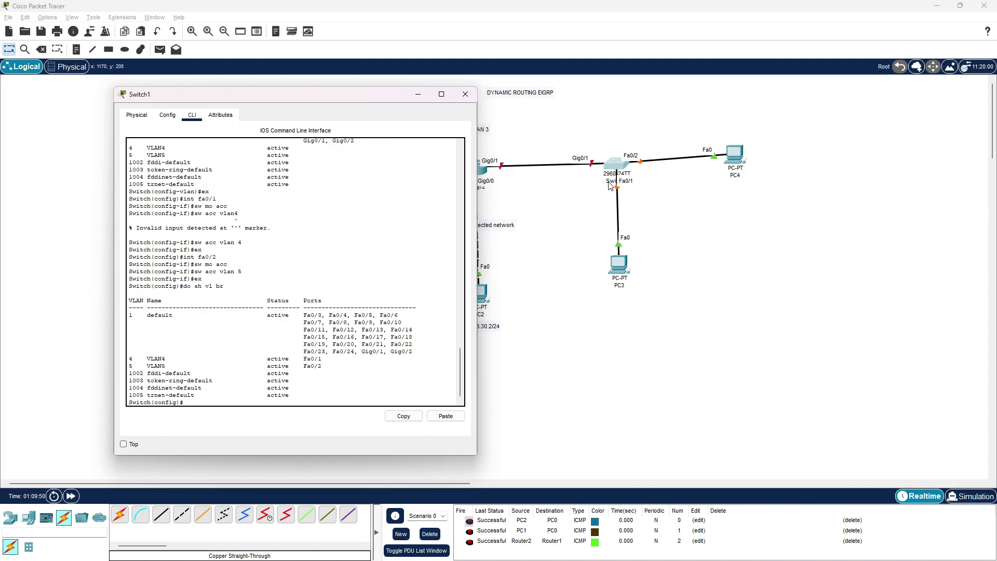
left_click_drag(147, 359, 292, 358)
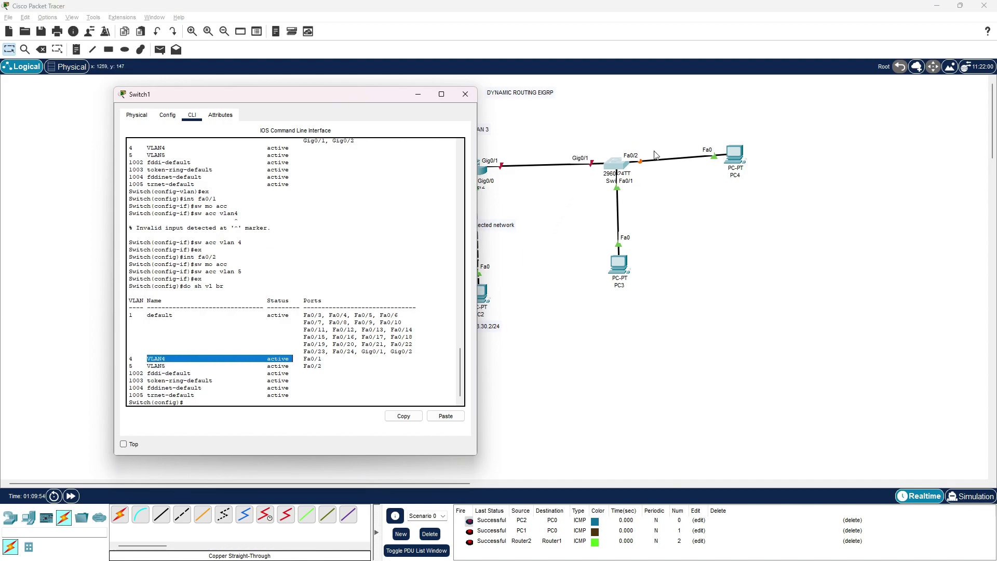
left_click(322, 365)
left_click_drag(321, 366, 147, 367)
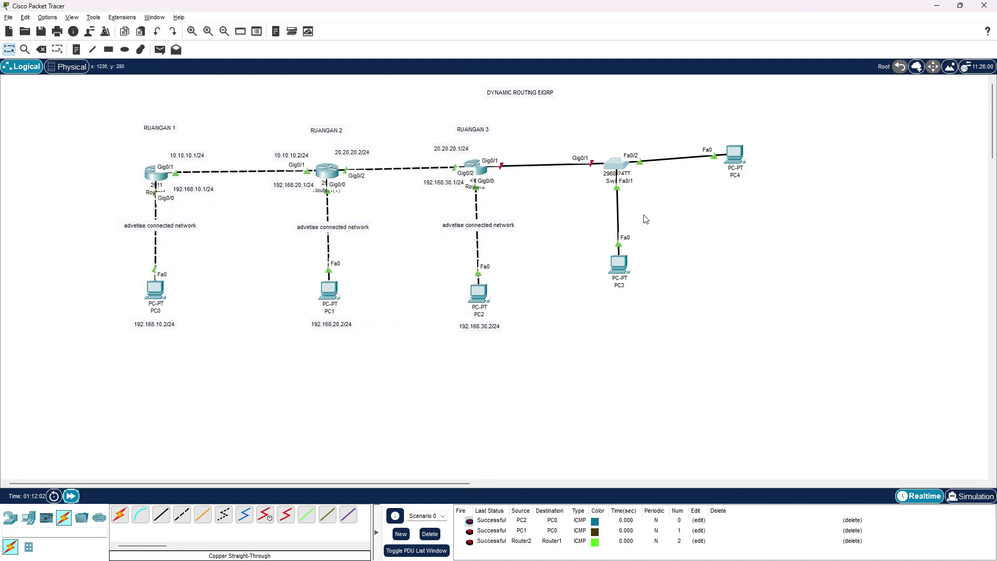
Reopen Switch1's command line and set interface gig0/1 to trunk mode
double_click(615, 165)
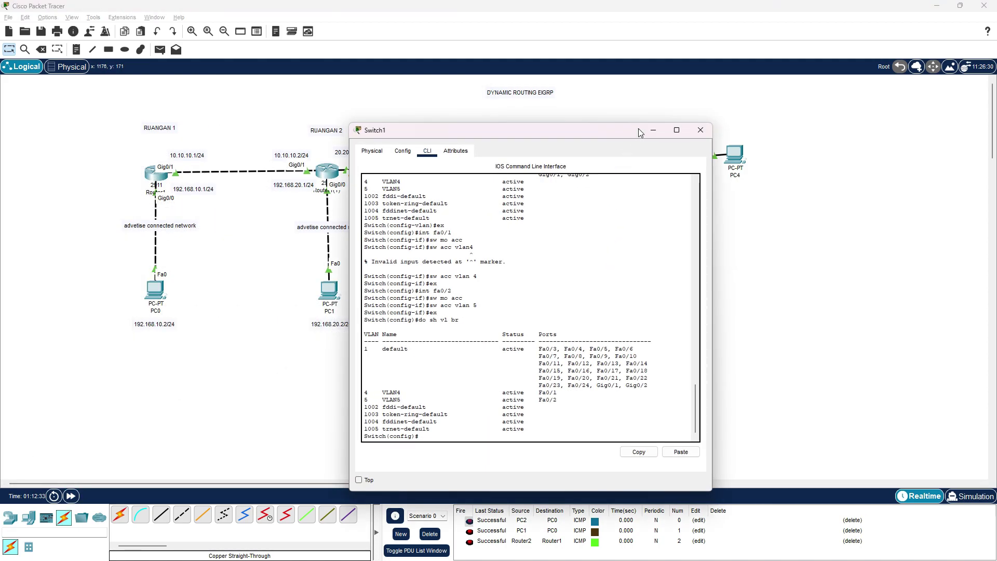
left_click_drag(637, 129, 872, 107)
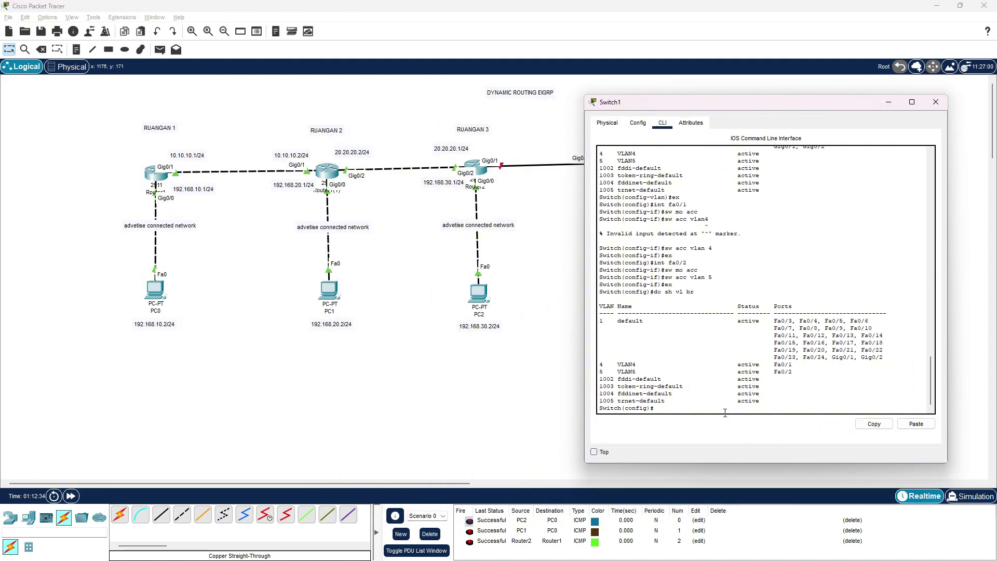
left_click_drag(788, 108, 221, 119)
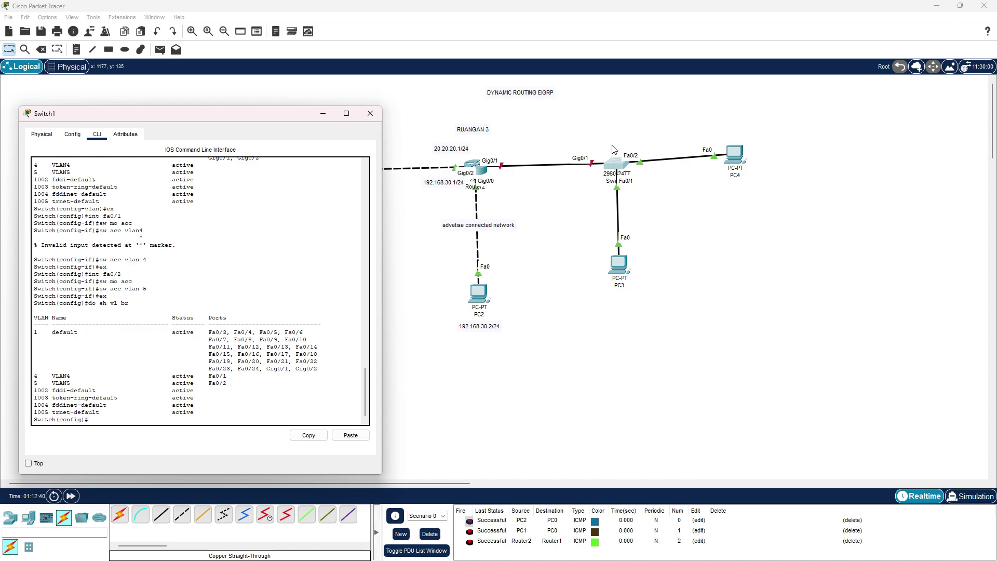
type("nt gig0/1")
key("Return")
type("sw")
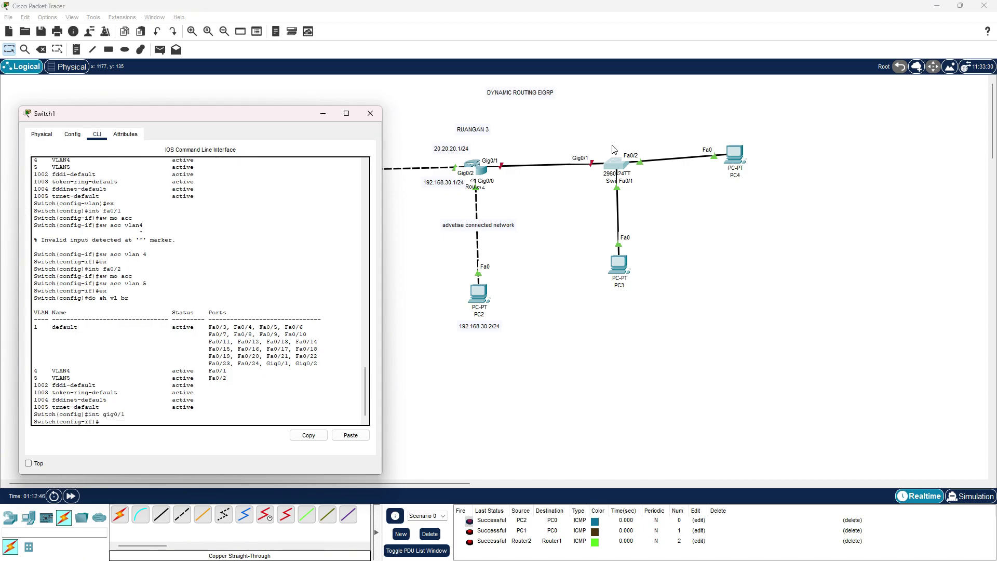
type(" mo")
type("d")
type(" tr")
key("Return")
Allow VLANs 4-5 on the gig0/1 trunk of Switch1
type("sw")
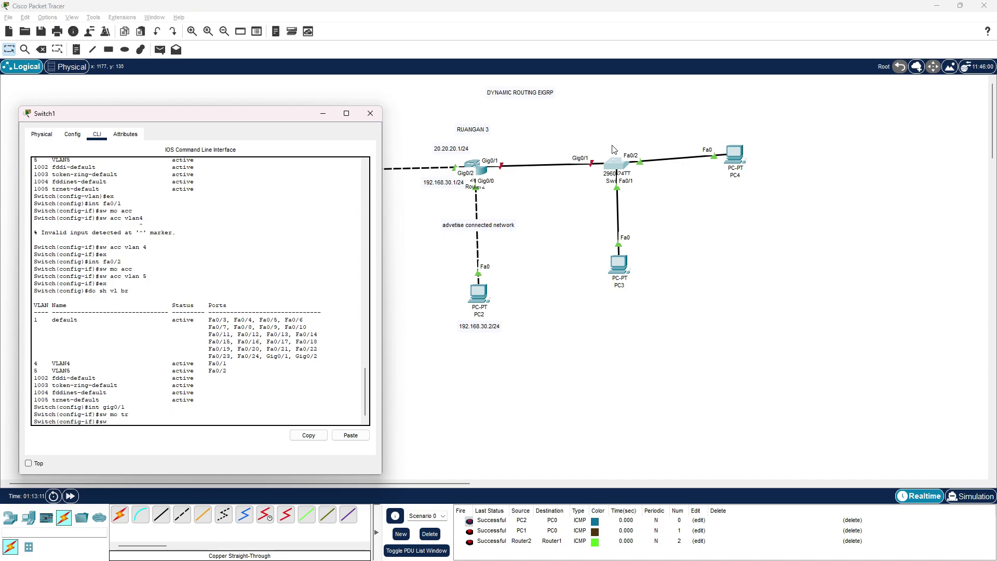
type(" tr allowed vlan4-5")
key("Return")
key("Up")
key("Left")
key("Left")
key("Left")
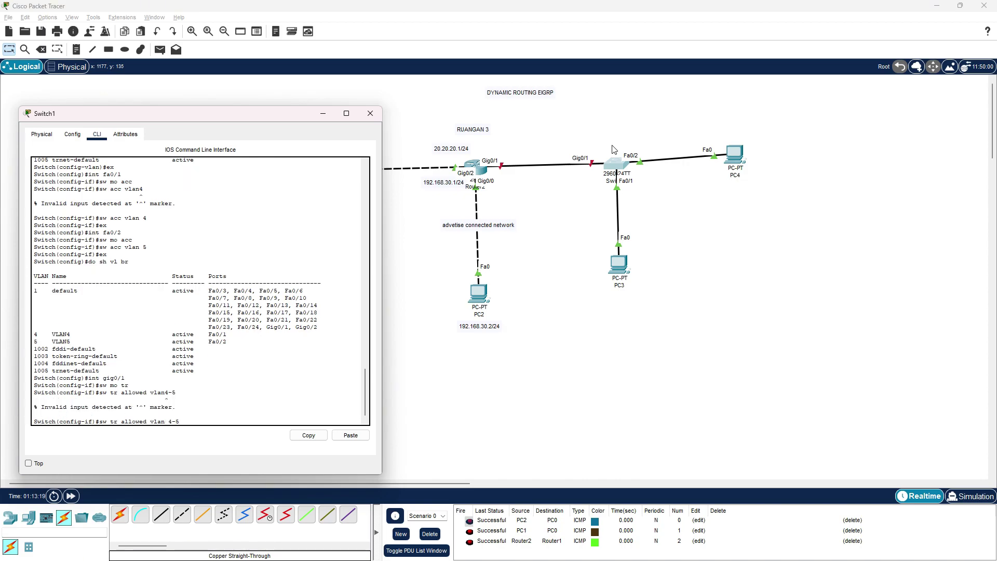
key("Return")
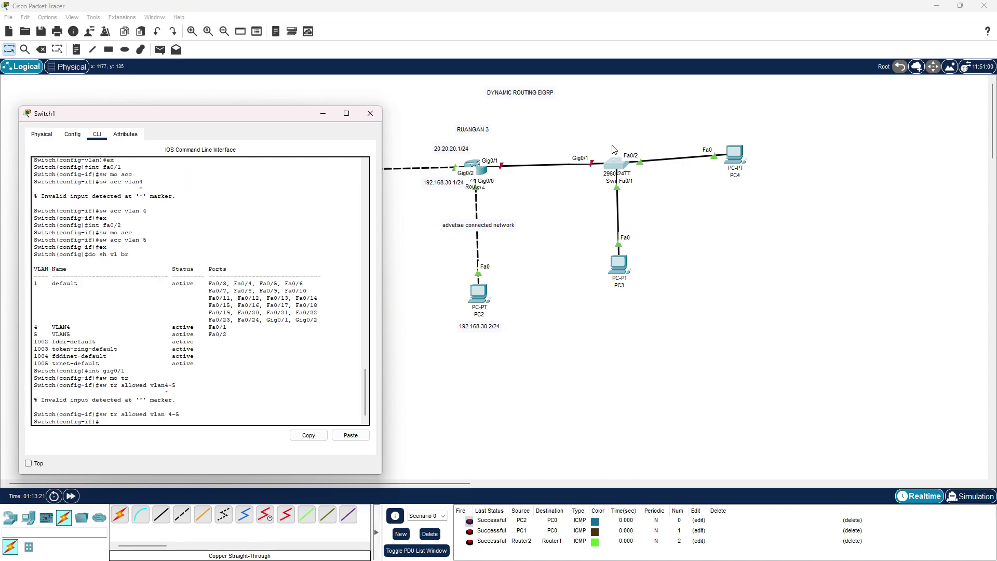
Enable Switch1's gig0/1 interface with no shutdown, and return to global configuration mode
type("no sh")
key("Return")
type("ex")
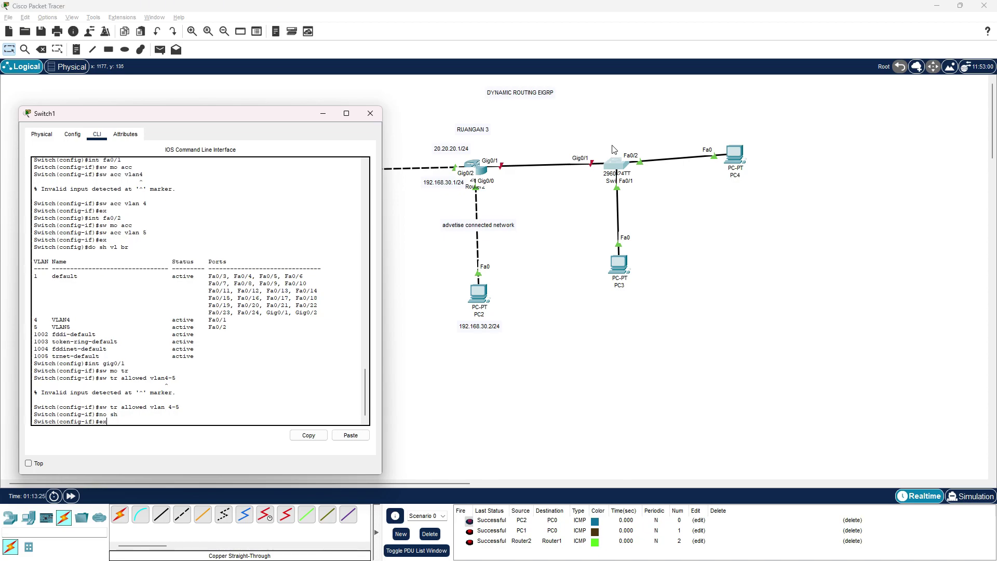
key("Return")
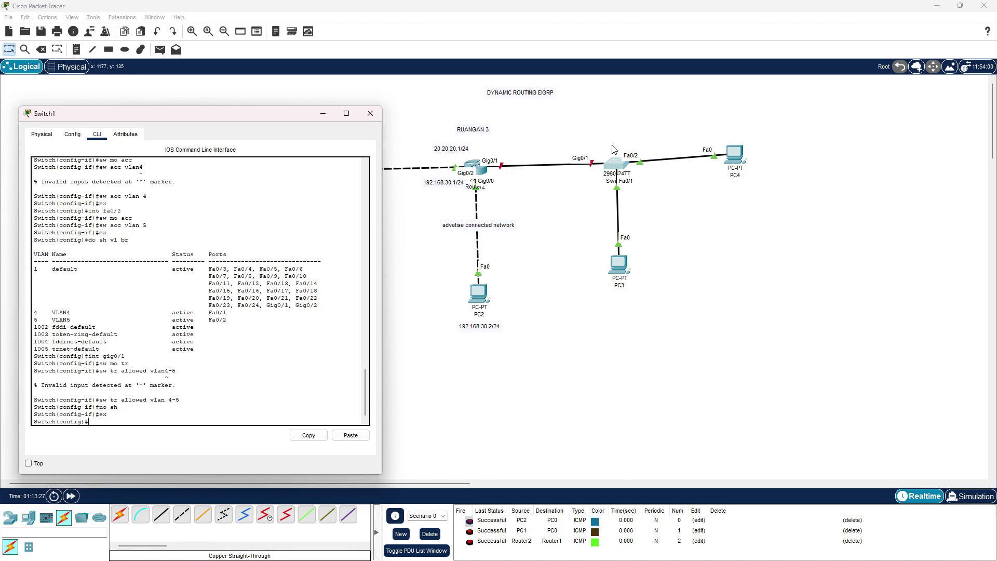
Open Router2's command line and enter privileged mode followed by global configuration mode
left_click(480, 171)
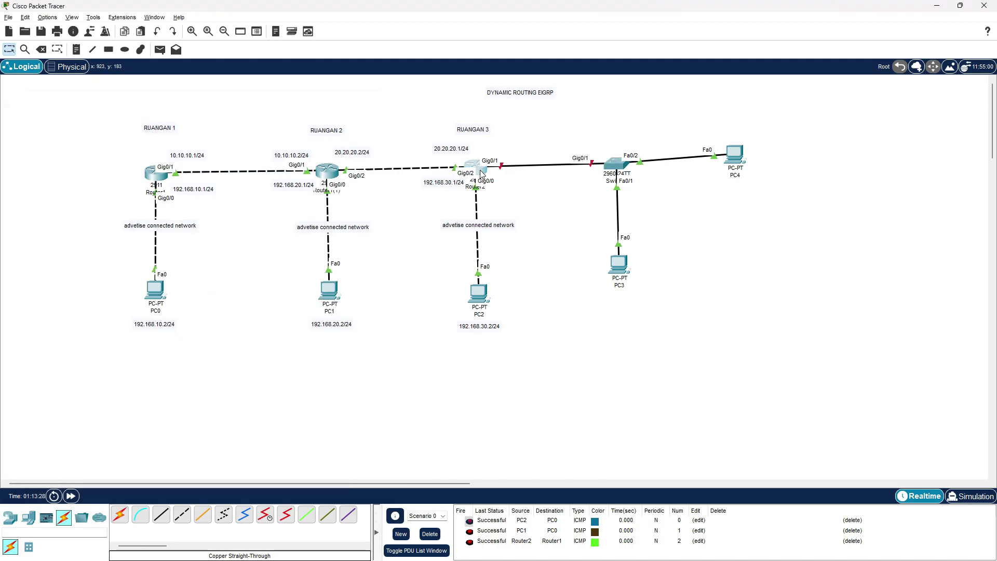
left_click_drag(557, 131, 320, 85)
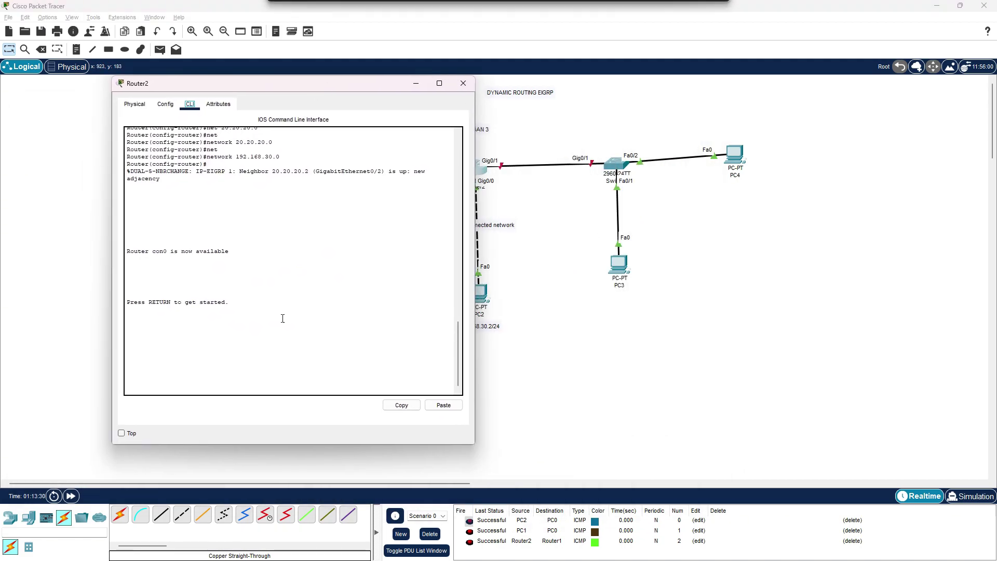
key("Return")
type("\\")
key("BackSpace")
left_click_drag(370, 88, 289, 83)
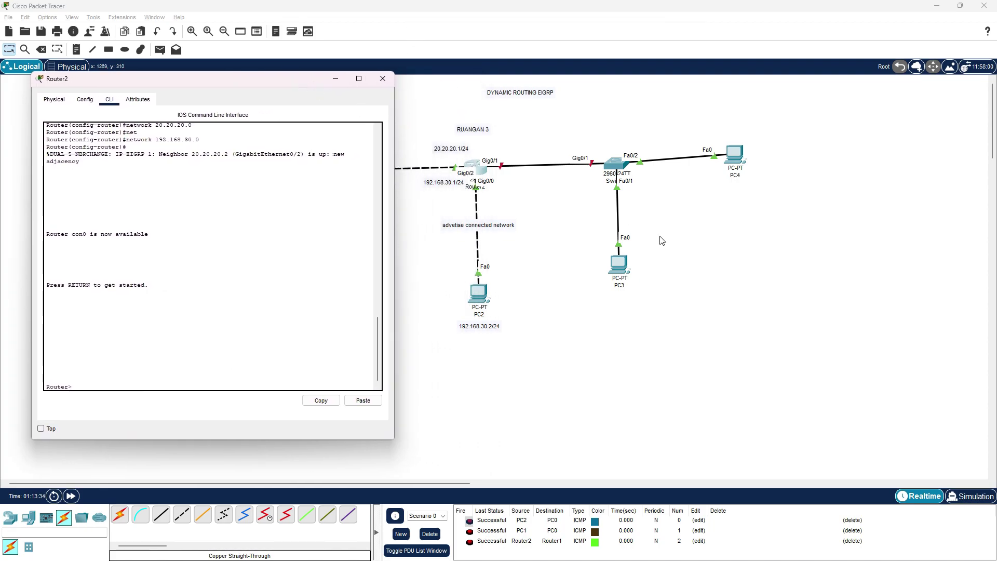
type("en")
key("Return")
type("conf t")
key("Return")
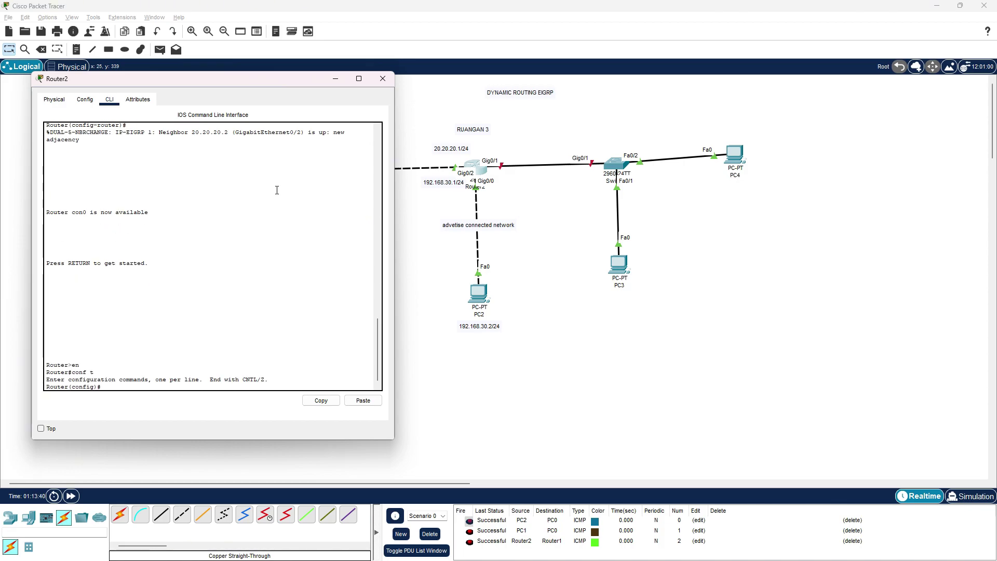
Enable Router2's gig0/1 interface with no shutdown, return to global configuration mode, and fast-forward the network time
type("int gig0/1")
key("Return")
type("b")
type("no sh")
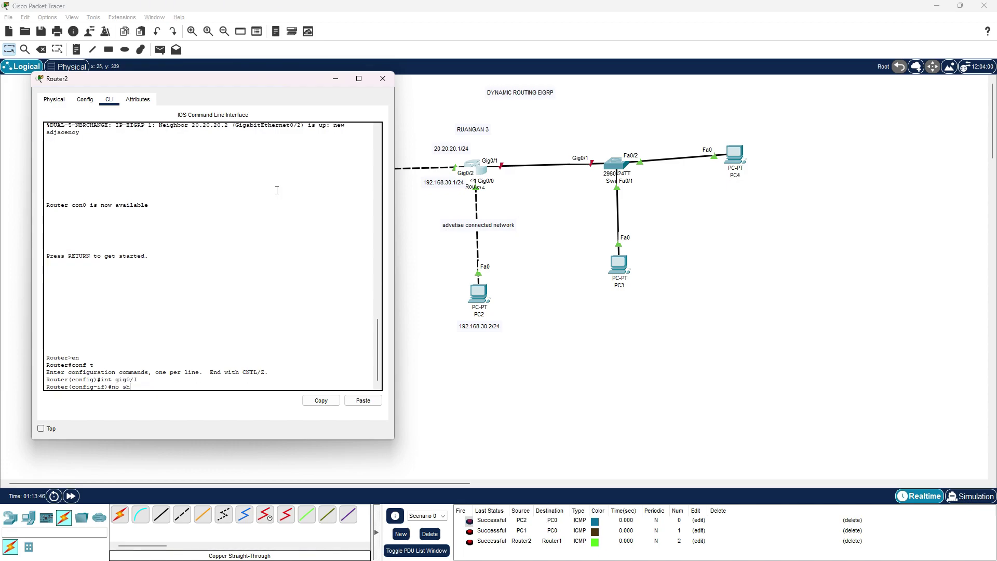
key("Return")
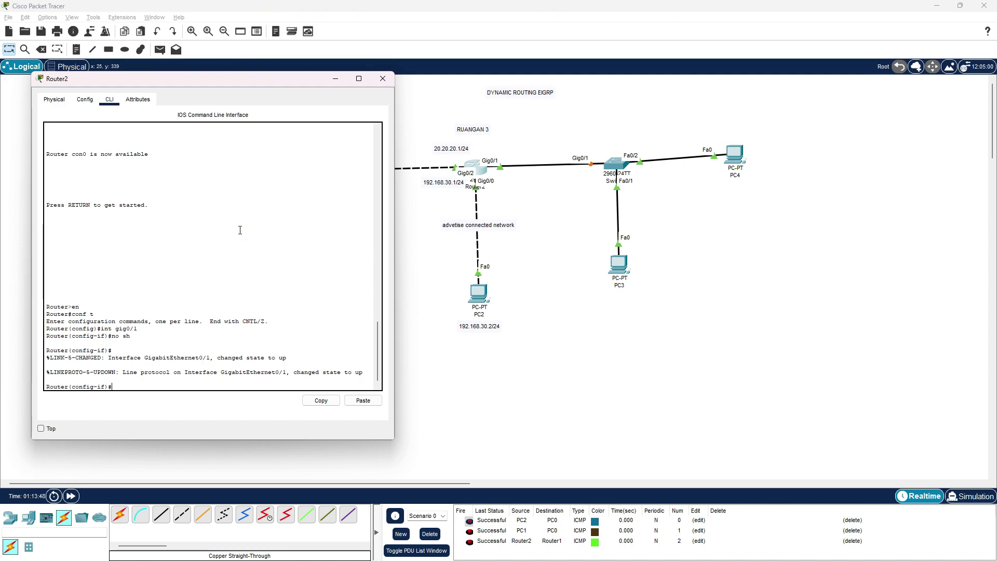
type("ex")
key("Return")
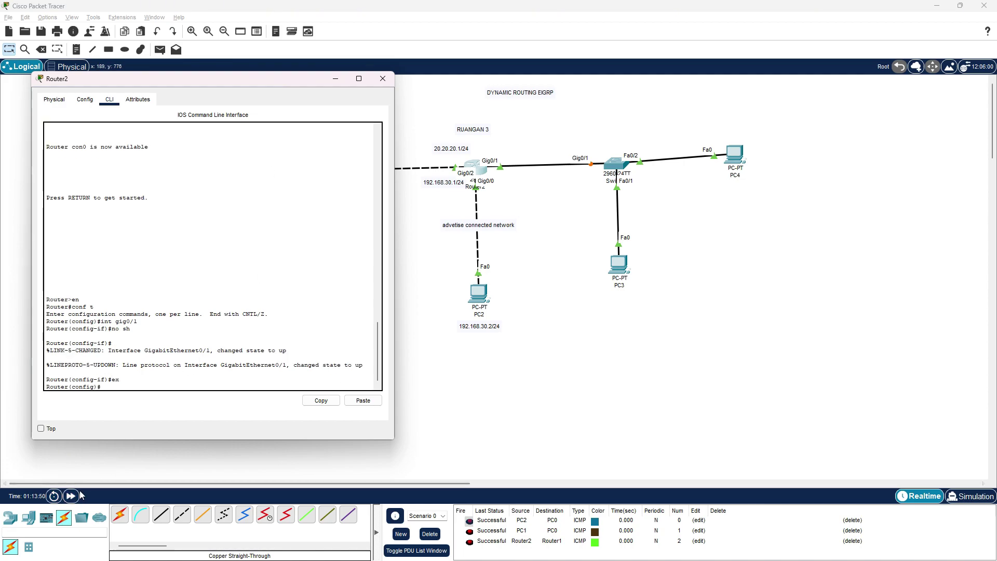
left_click(70, 496)
left_click(73, 496)
Place the note 192.168.40.2/24 below PC3, and delete the PDU entries of Scenario 0
left_click(77, 49)
left_click(618, 321)
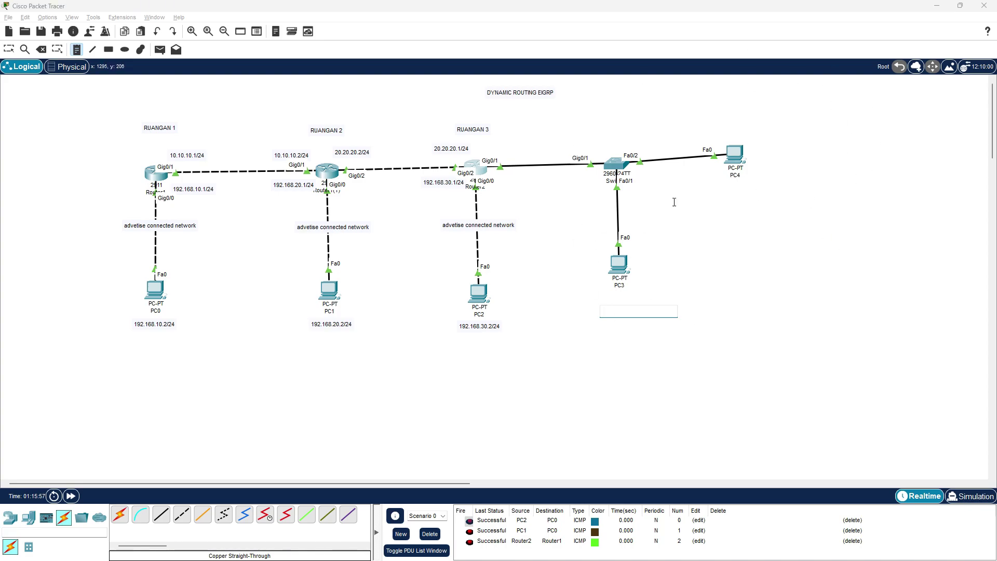
left_click(429, 534)
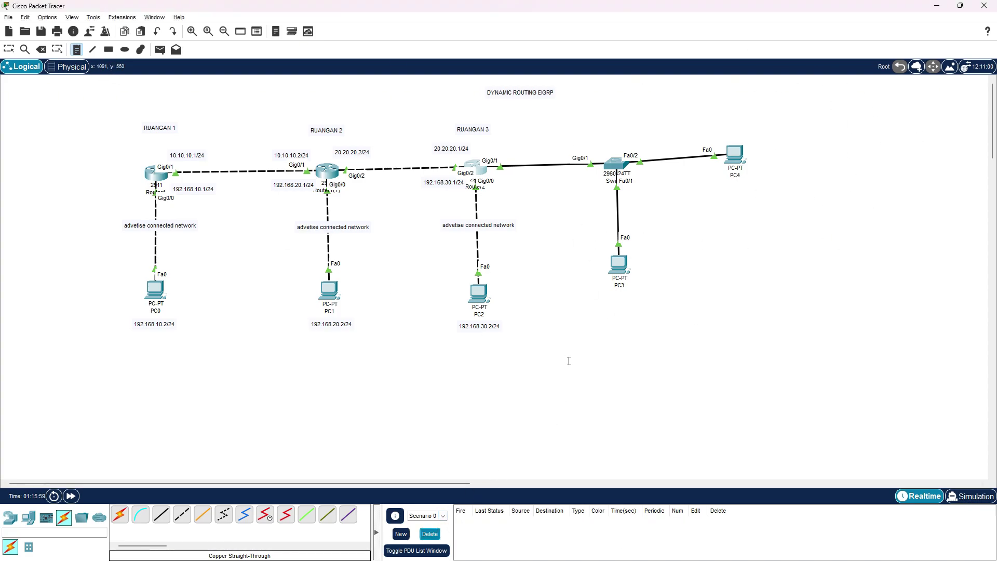
type("192.168.")
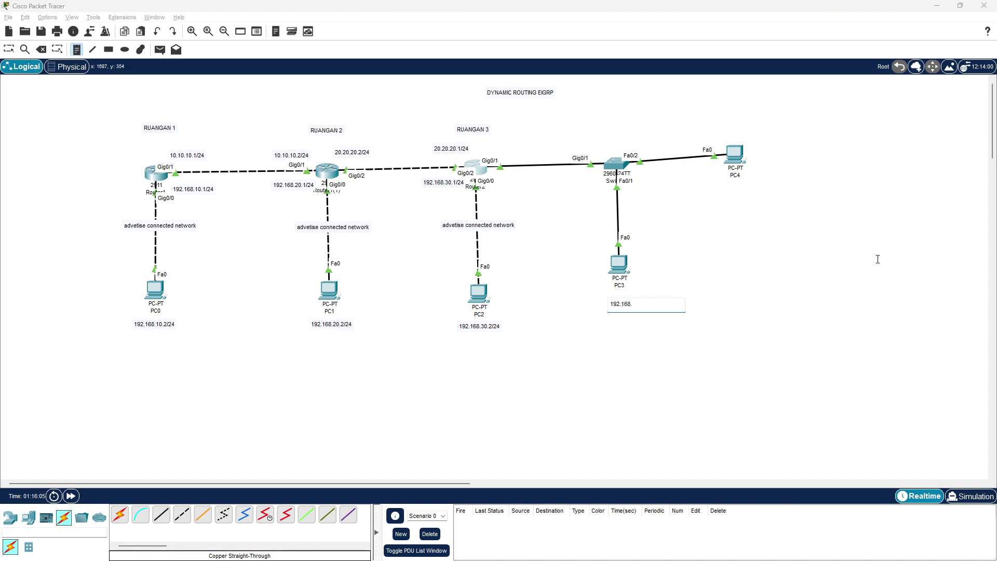
type("40.2/24")
Place the note 192.168.50.2/24 below PC4
left_click(724, 189)
type("192.168")
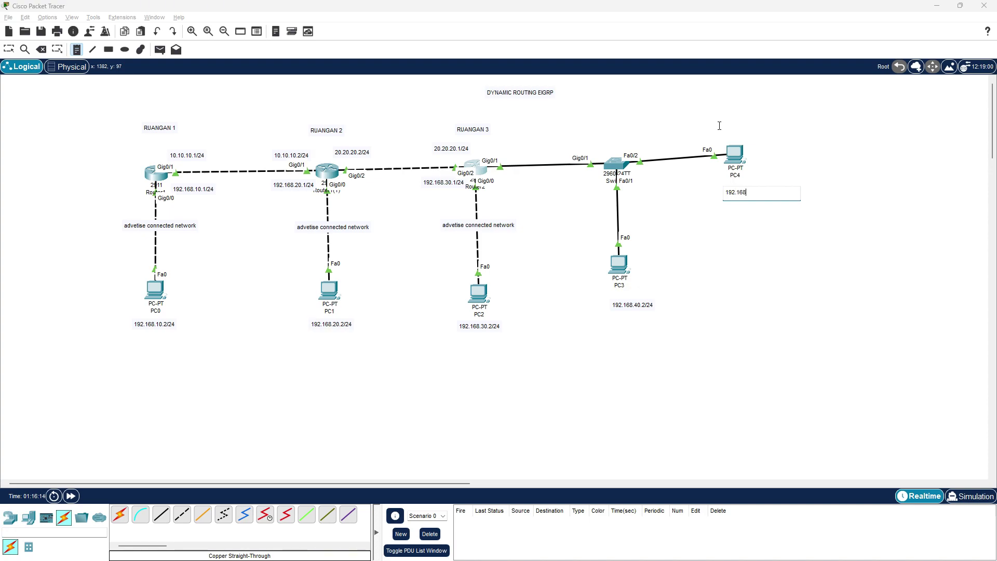
type(".50.2/24")
Place the note 30.30.30.1/24 above Router2's Gig0/1 port
left_click(623, 78)
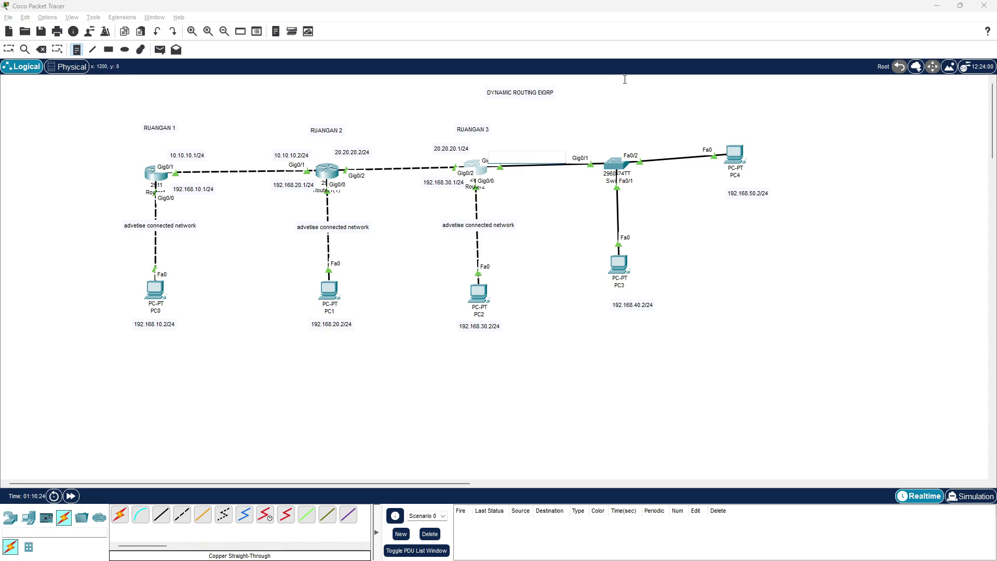
type("30.30.3")
type("0.1/24")
key("Return")
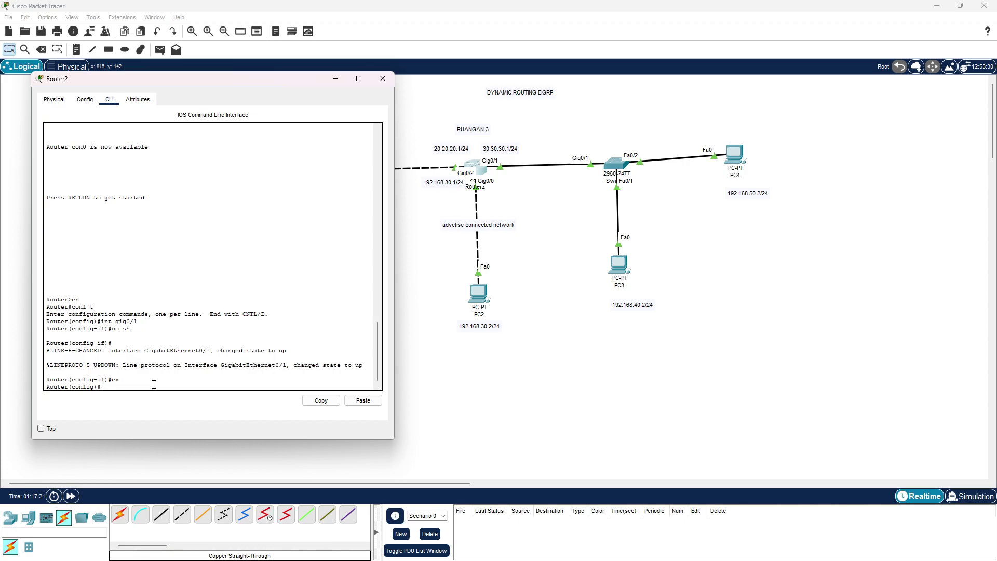
Assign 30.30.30.1 with mask 255.255.255.0 to Router2's gig0/1 interface and return to global configuration mode
type("int gig0/1")
key("Return")
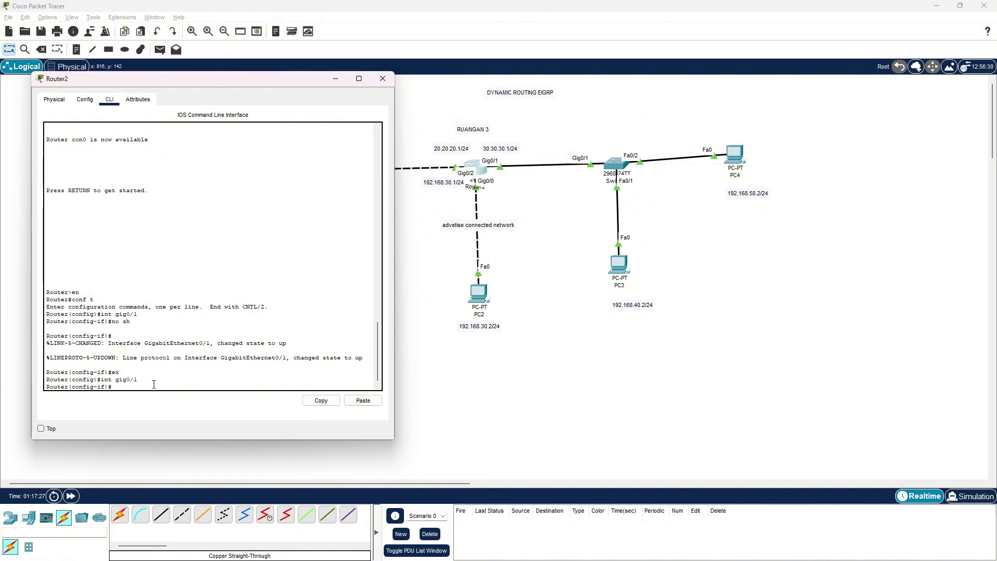
type("ip add 30.30.30.1 255.255.255.0")
key("Return")
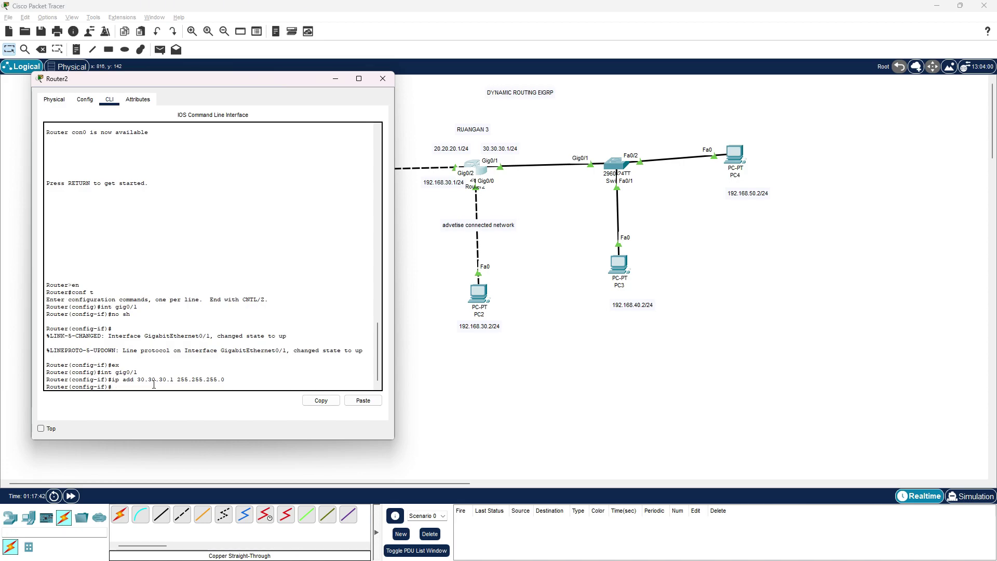
key("Return")
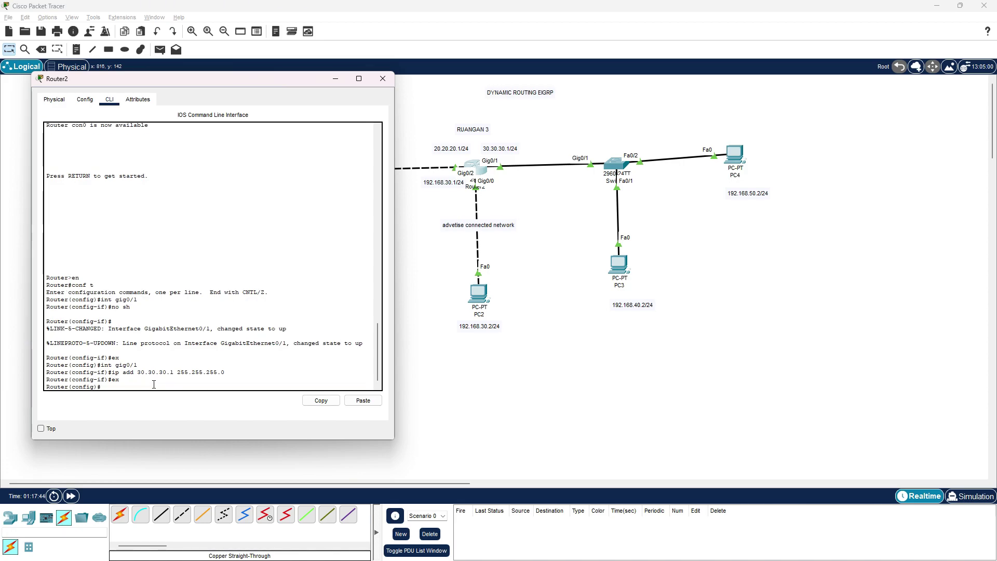
left_click(588, 365)
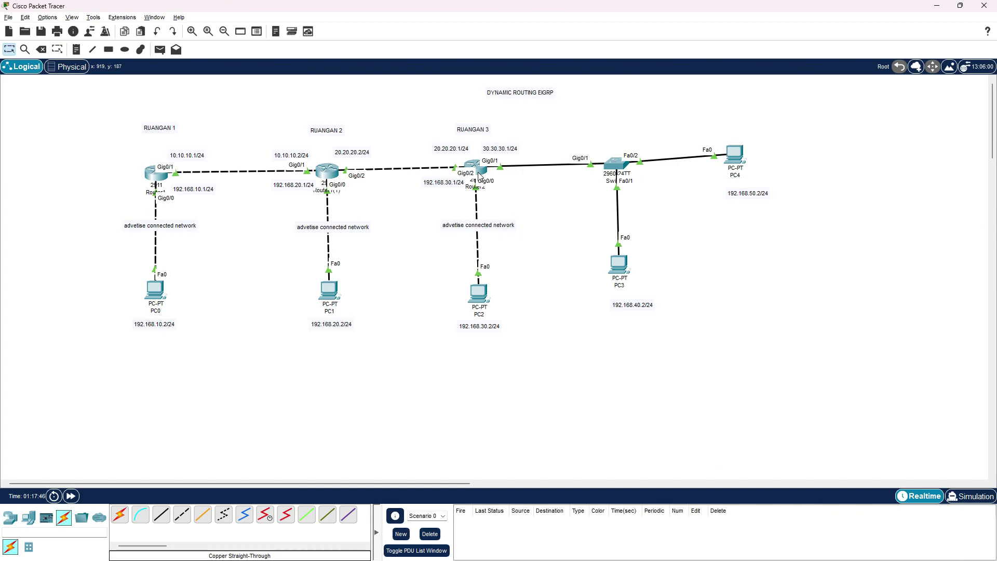
Create subinterface gig0/1.4 on Router2 and try to assign it 192.168.40.1 with mask 255.255.255.0
mouse_move(478, 174)
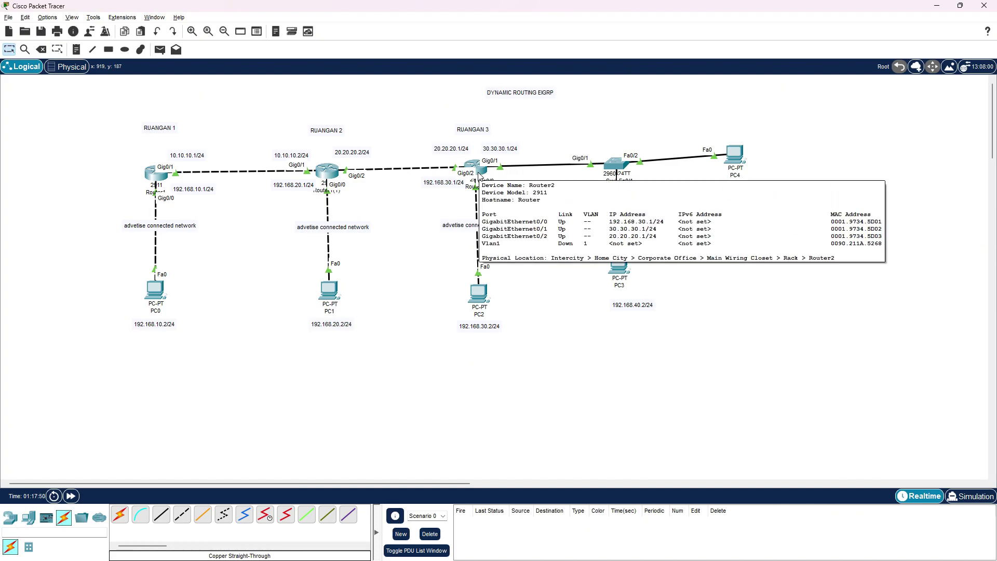
left_click(478, 175)
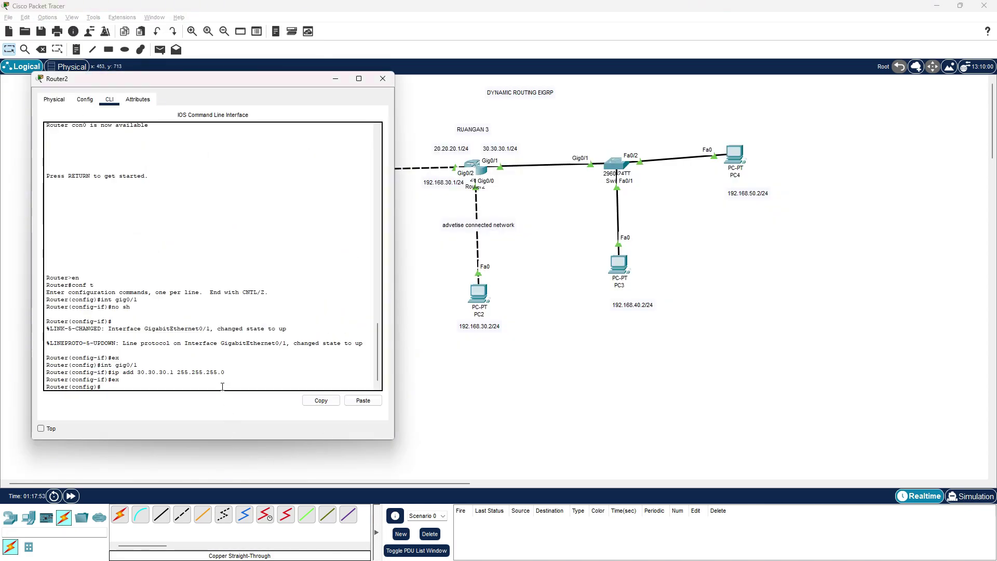
key("Up")
key("Up")
key("Up")
type(".4")
key("Return")
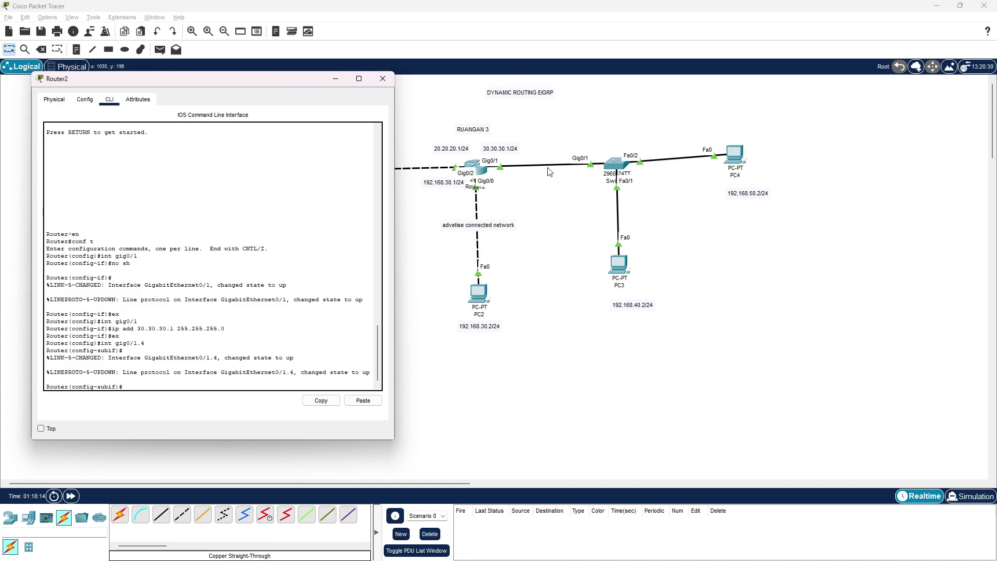
type("ip add 192.168.40.1 255.255.255.0")
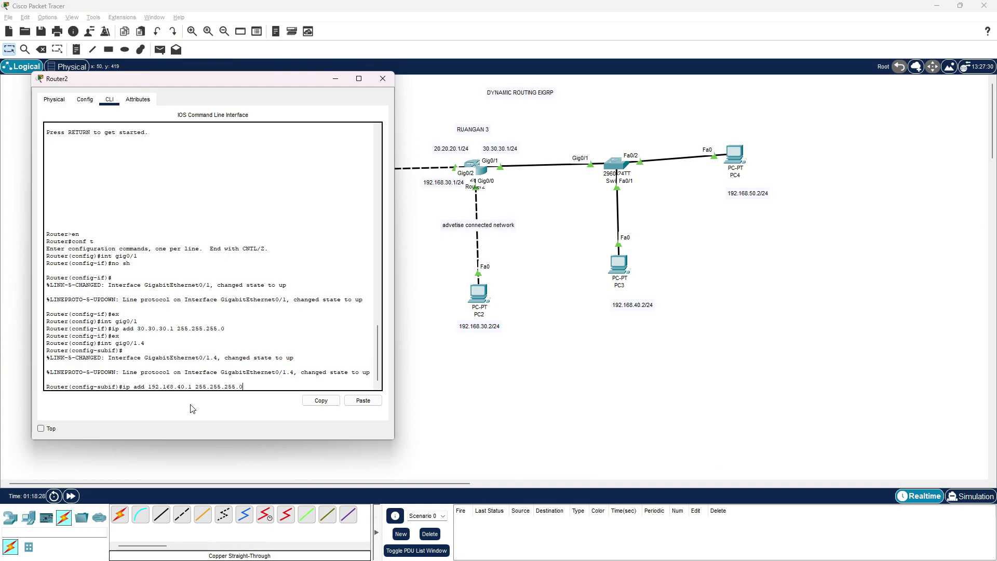
key("Return")
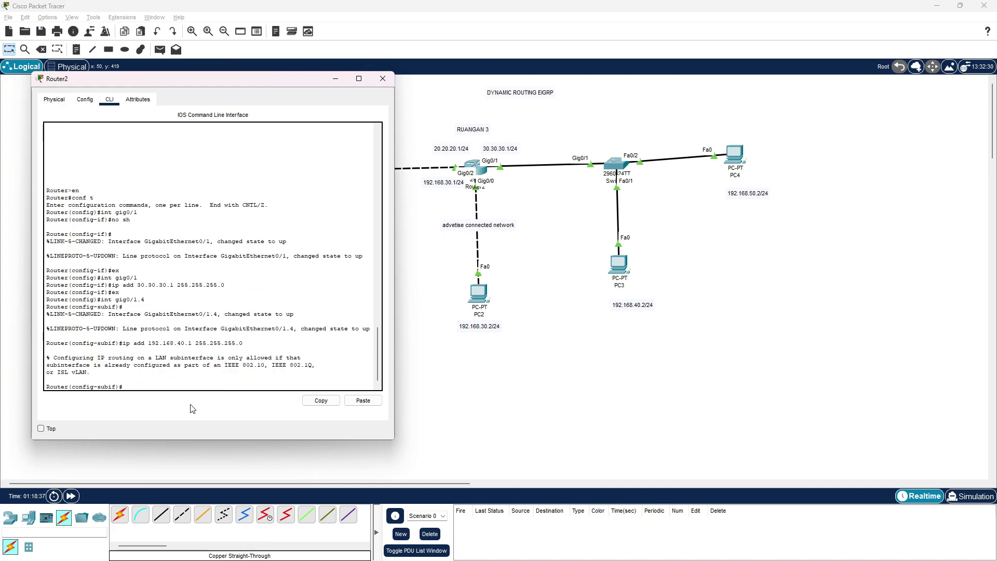
Set dot1Q encapsulation for VLAN 4 on Router2's gig0/1.4 and assign it 192.168.40.1 255.255.255.0
left_click_drag(50, 357, 273, 366)
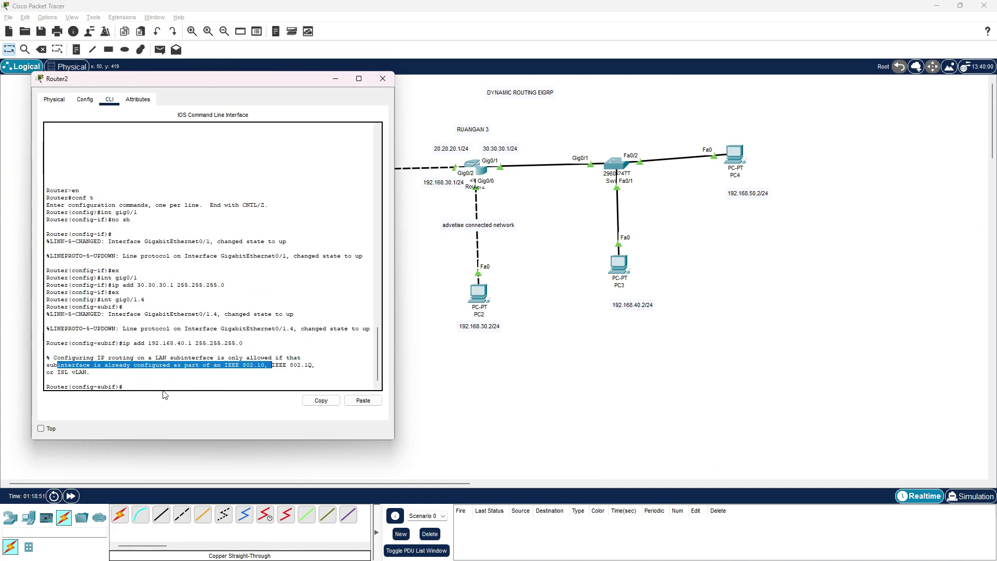
left_click(170, 386)
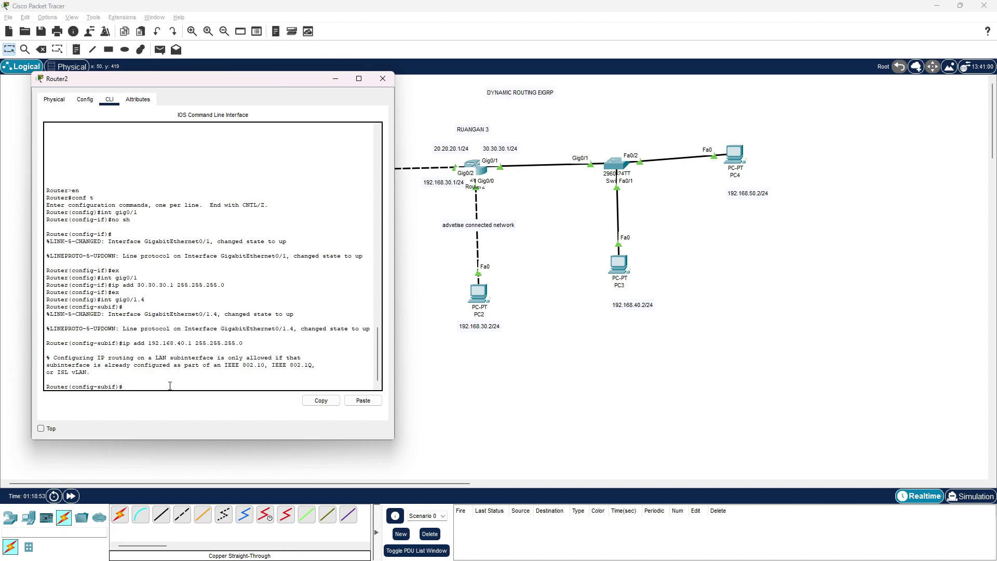
type("encapsulation dot")
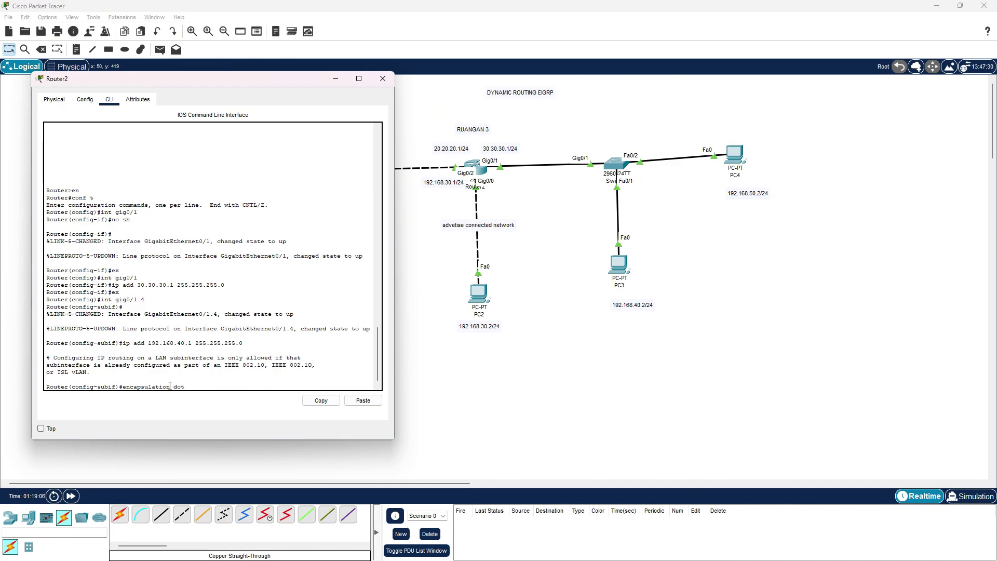
type("1Q 4")
key("Return")
type("add 192")
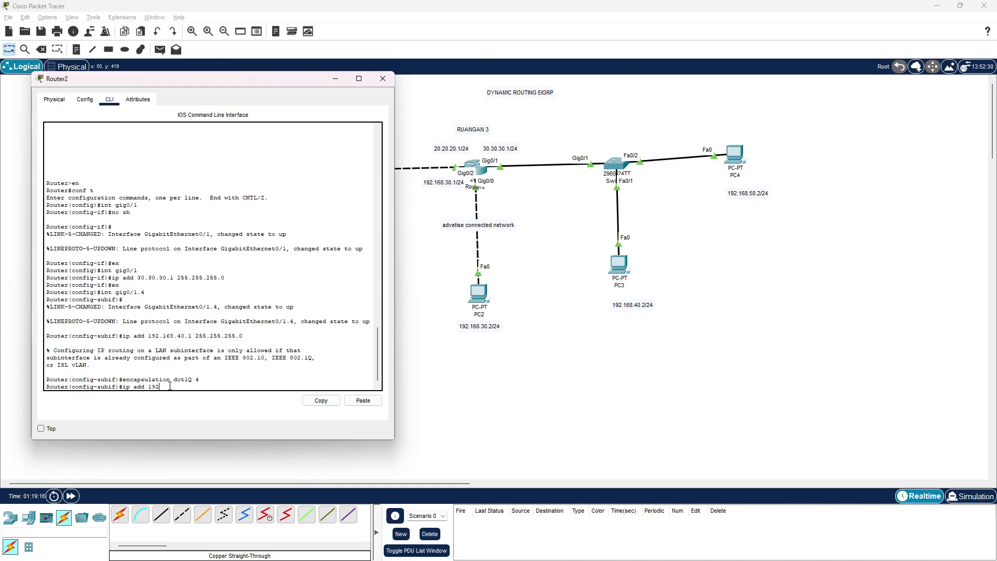
type(".168.40.1 255.255.255.0")
key("Return")
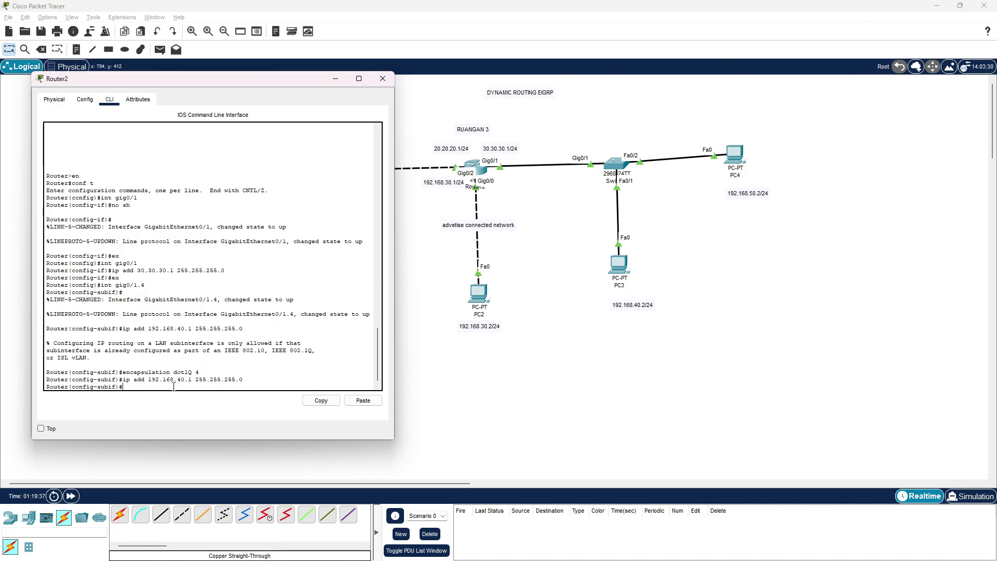
Leave the VLAN 4 subinterface and create subinterface gig0/1.5 on Router2
left_click_drag(153, 352, 217, 354)
left_click(139, 353)
type("ex")
key("Return")
key("Up")
key("Up")
key("Up")
key("Up")
key("Up")
key("Up")
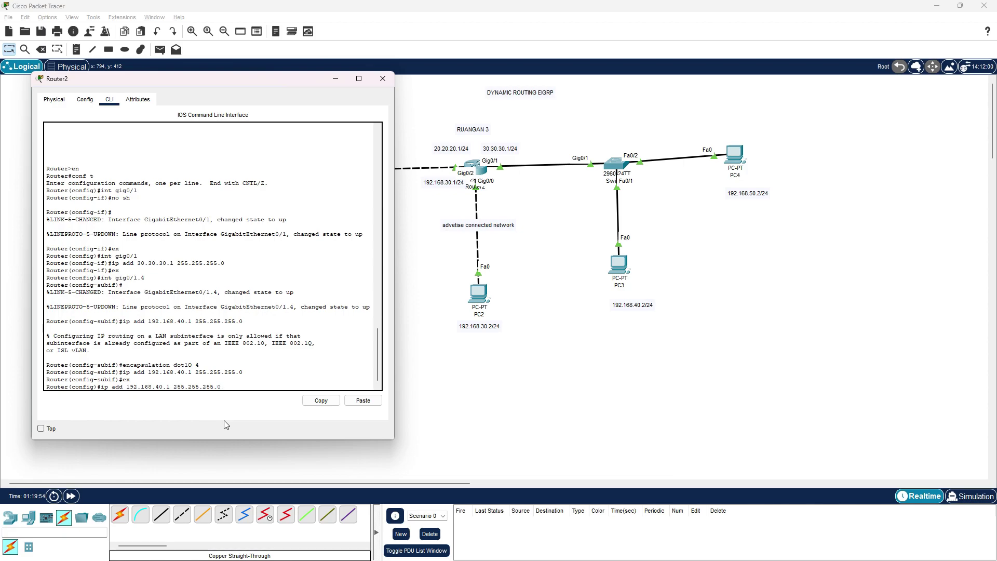
key("BackSpace")
type("5")
key("Return")
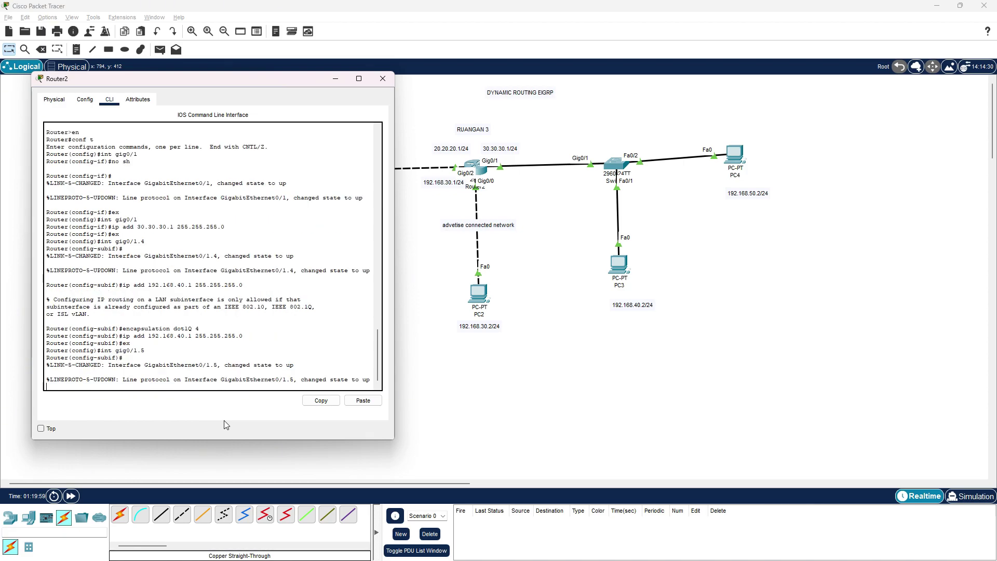
Set dot1Q encapsulation for VLAN 5 on Router2's gig0/1.5 and assign it 192.168.50.1 255.255.255.0
type("encap")
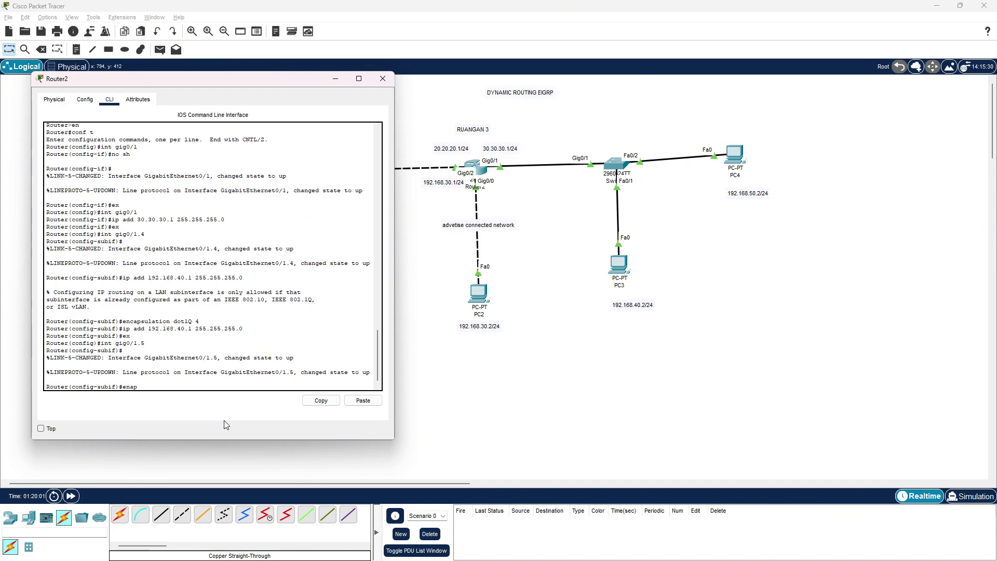
key("BackSpace")
key("BackSpace")
type("cap dot1Q 5")
key("Return")
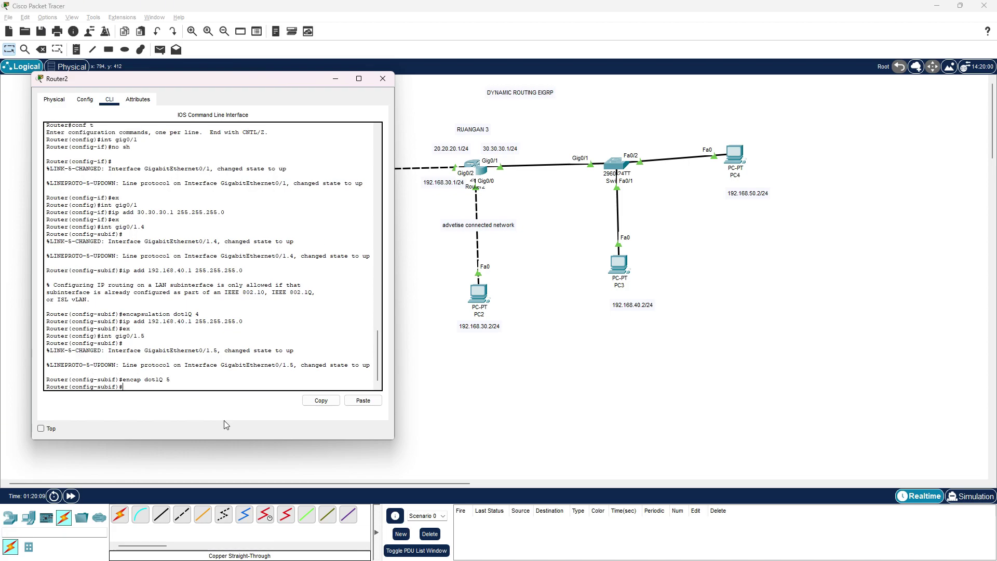
type("ip add 192.168.50.1 255.255.255.0")
key("Return")
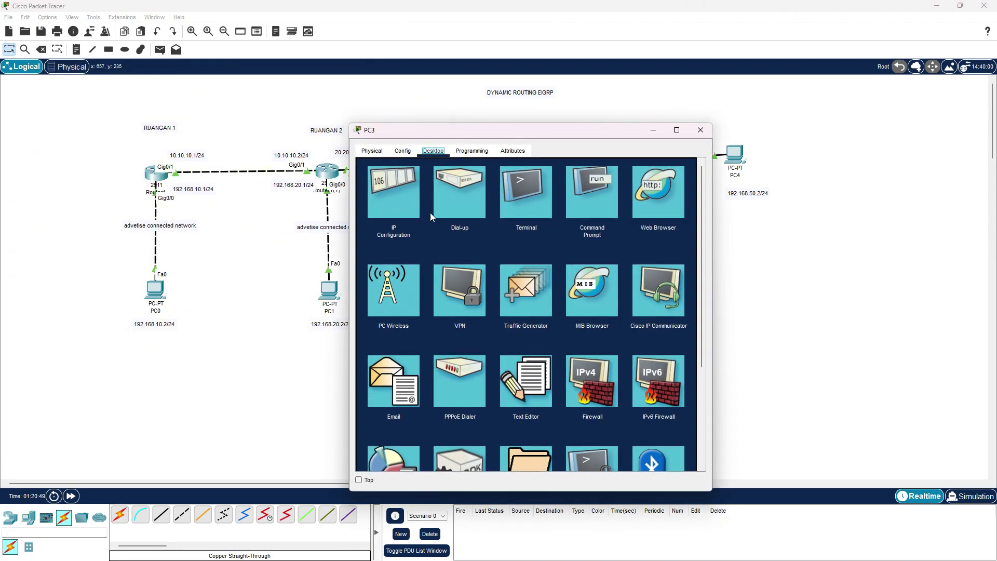
Clear the IPv4 address, subnet mask and default gateway in PC3's IP configuration
left_click(430, 213)
left_click_drag(561, 133, 824, 126)
left_click(817, 243)
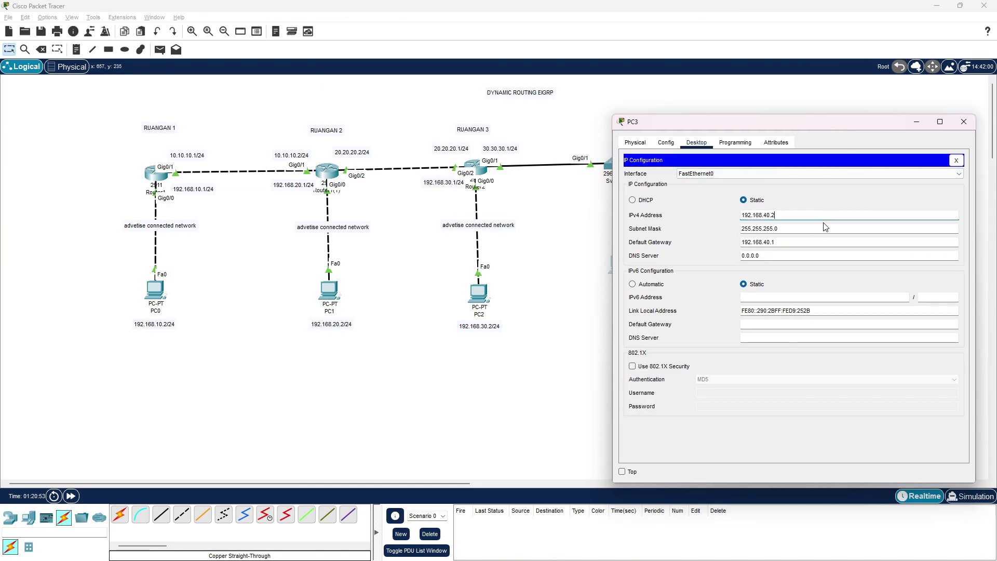
key("BackSpace")
key("BackSpace")
key("BackSpace")
key("BackSpace")
key("BackSpace")
key("BackSpace")
key("BackSpace")
key("BackSpace")
key("BackSpace")
key("BackSpace")
key("BackSpace")
left_click(792, 228)
key("BackSpace")
key("BackSpace")
key("BackSpace")
key("BackSpace")
key("BackSpace")
key("BackSpace")
key("BackSpace")
key("BackSpace")
key("BackSpace")
key("BackSpace")
key("BackSpace")
key("BackSpace")
key("BackSpace")
left_click(778, 215)
key("BackSpace")
key("BackSpace")
key("BackSpace")
key("BackSpace")
key("BackSpace")
key("BackSpace")
key("BackSpace")
key("BackSpace")
key("BackSpace")
key("BackSpace")
key("BackSpace")
key("BackSpace")
Set PC3's static IPv4 address to 192.168.40.2, mask to 255.255.255.0 and default gateway to 192.168.40.1, and close PC3
type("192.168")
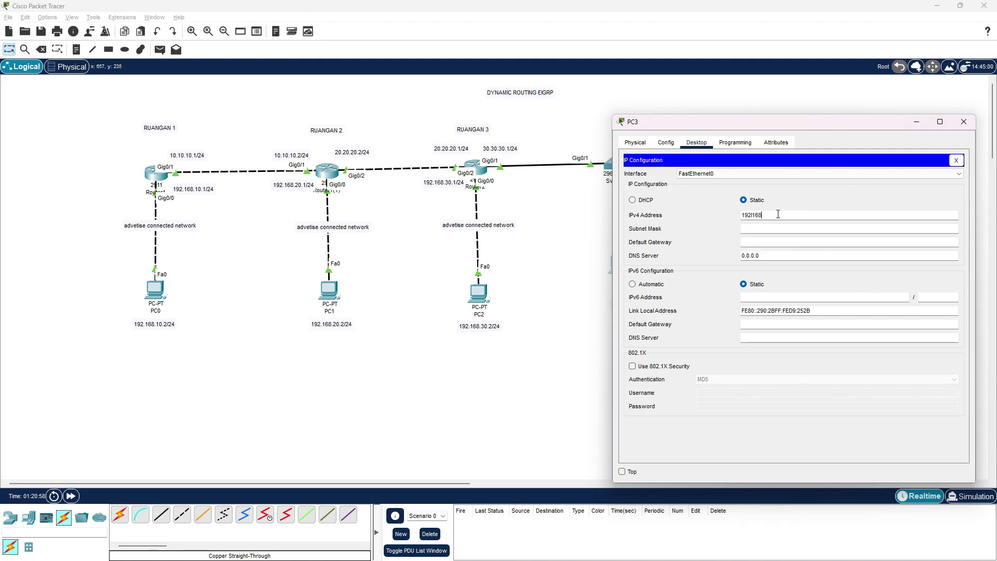
key("BackSpace")
key("BackSpace")
key("BackSpace")
key("BackSpace")
type(".168")
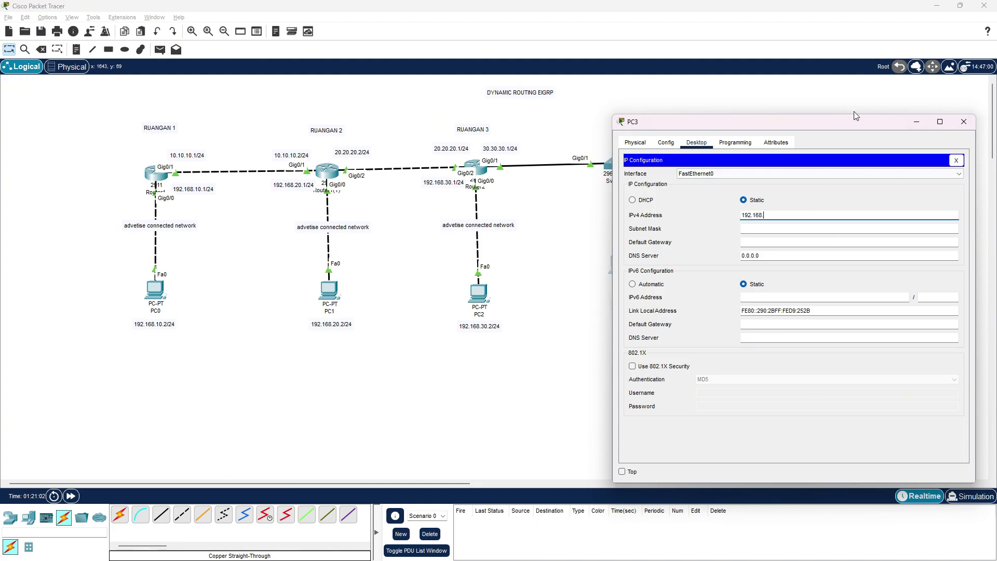
left_click_drag(861, 127, 394, 124)
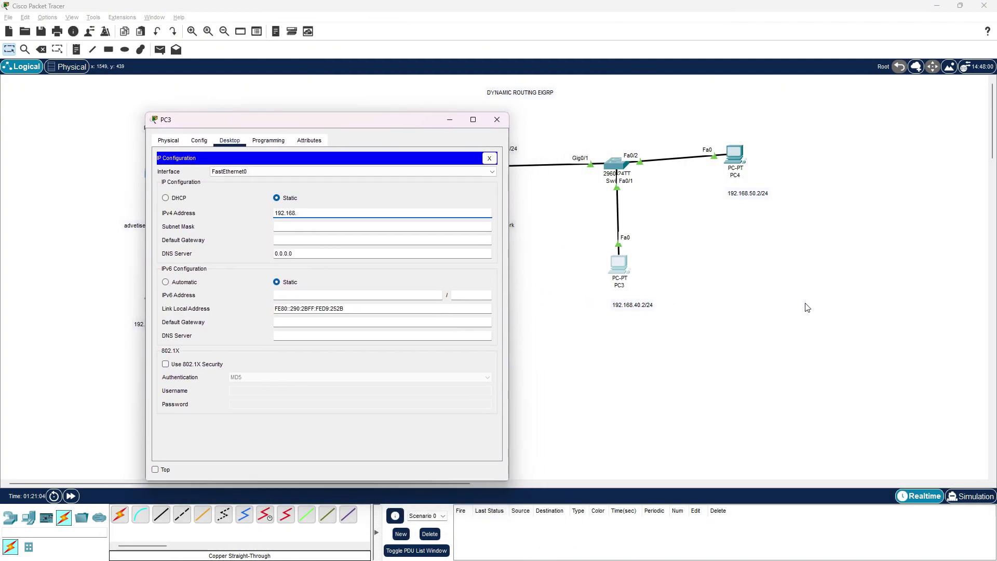
key("Tab")
key("Tab")
type("192,1")
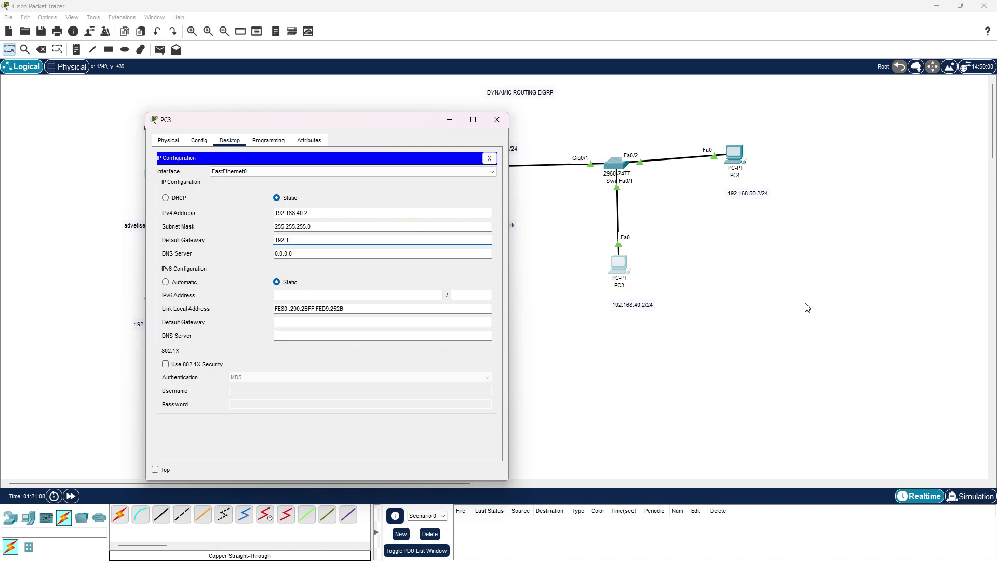
type(".168.")
key("alt+F4")
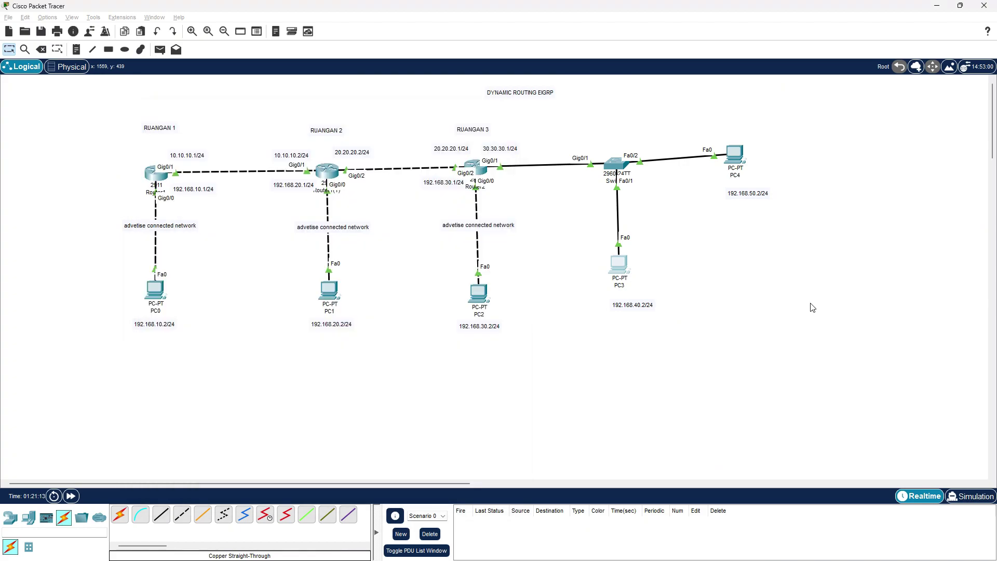
Set PC4's static IPv4 address to 192.168.50.2, mask to 255.255.255.0 and default gateway to 192.168.50.1, and close PC4
left_click(734, 154)
left_click(446, 156)
left_click(408, 189)
left_click_drag(578, 129, 322, 104)
left_click(301, 194)
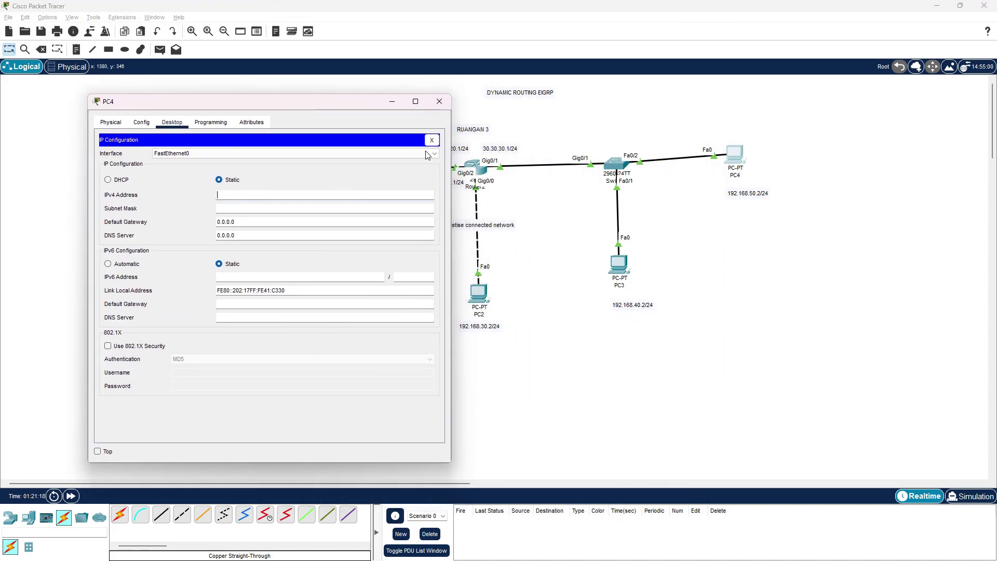
type("192.168")
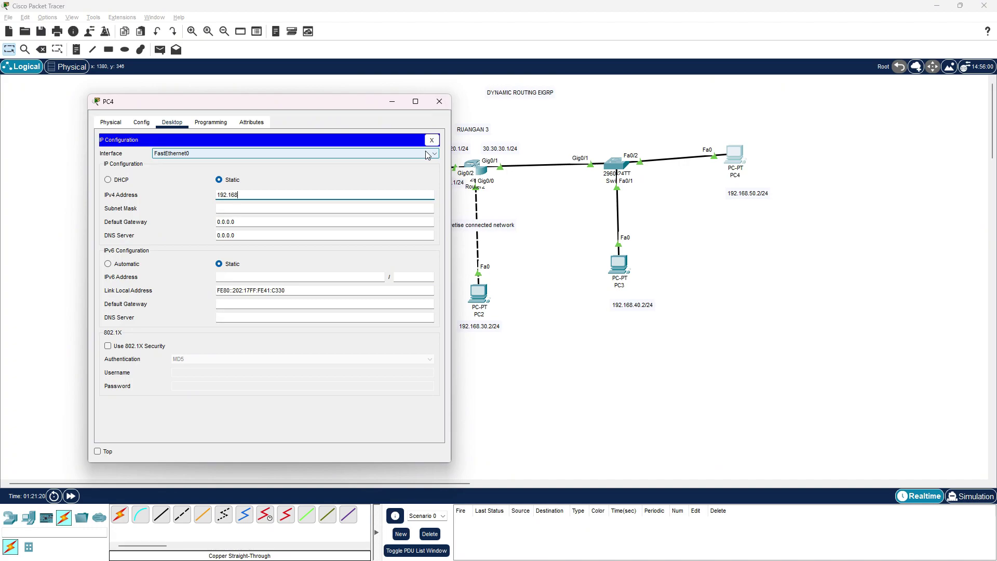
type(".5")
key("BackSpace")
key("Tab")
key("Tab")
type("192")
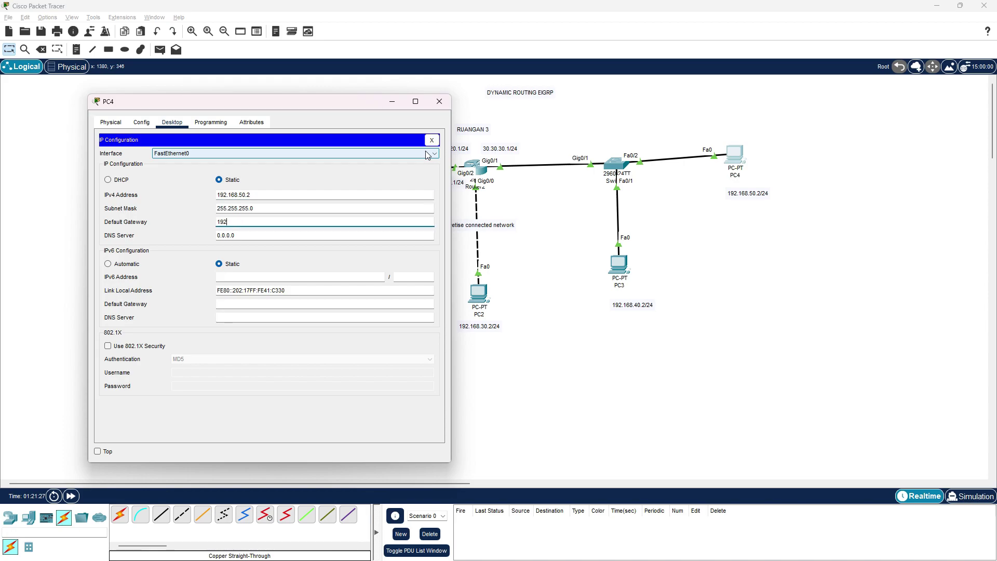
type(".168.50.1")
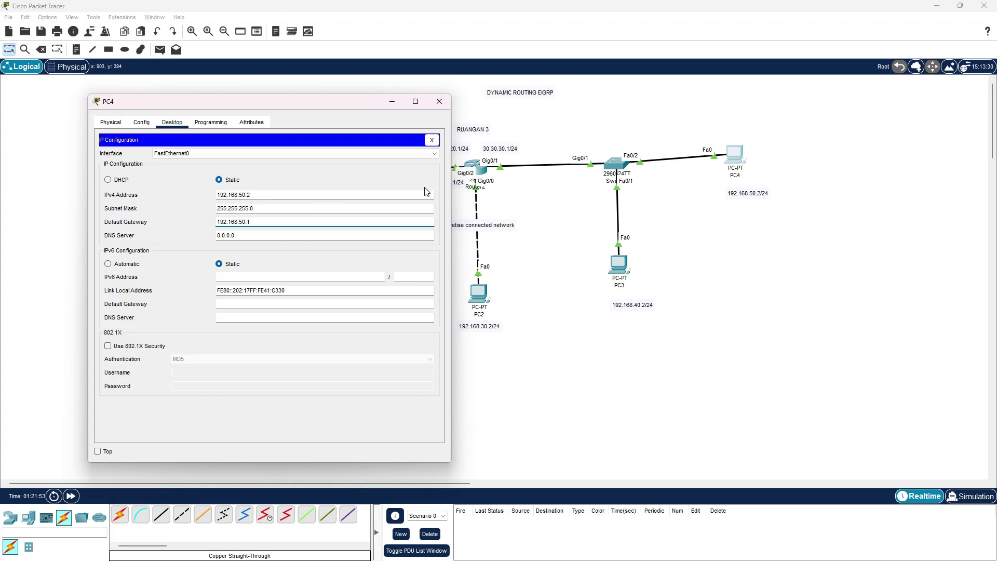
left_click(439, 101)
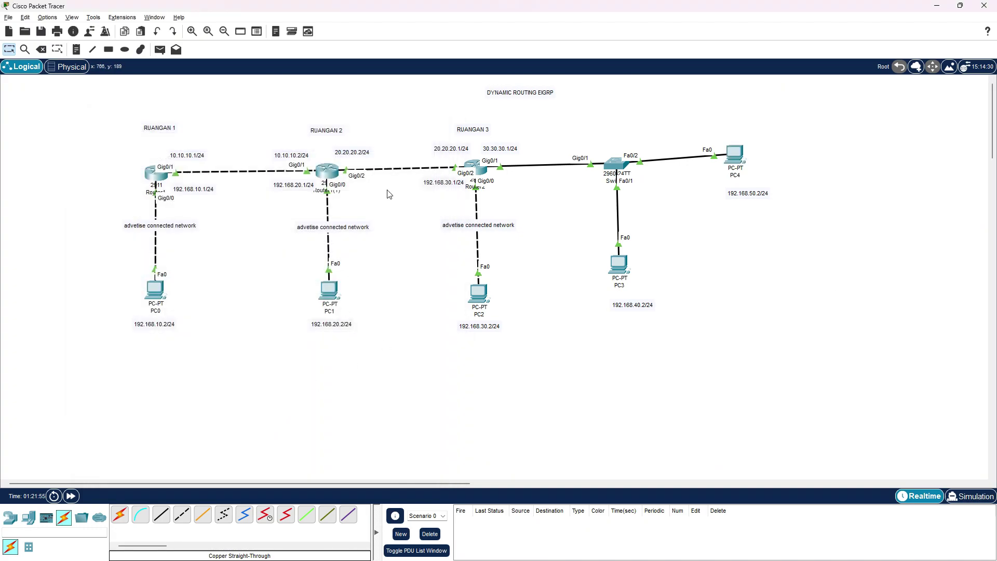
Test the inter-VLAN connection with simple PDUs from PC3 to PC4 and from PC4 to PC3
left_click(160, 49)
left_click(619, 265)
left_click(738, 164)
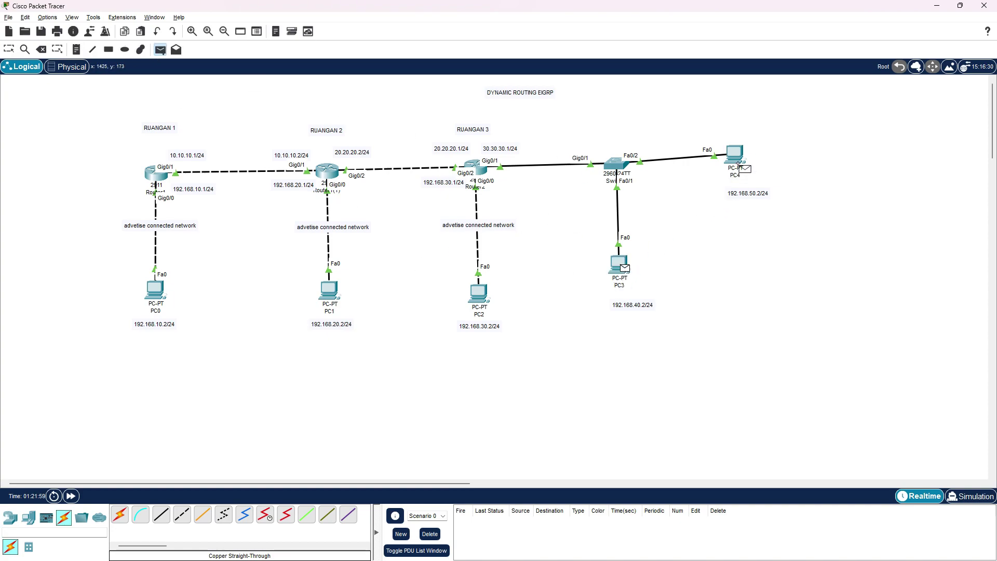
double_click(470, 521)
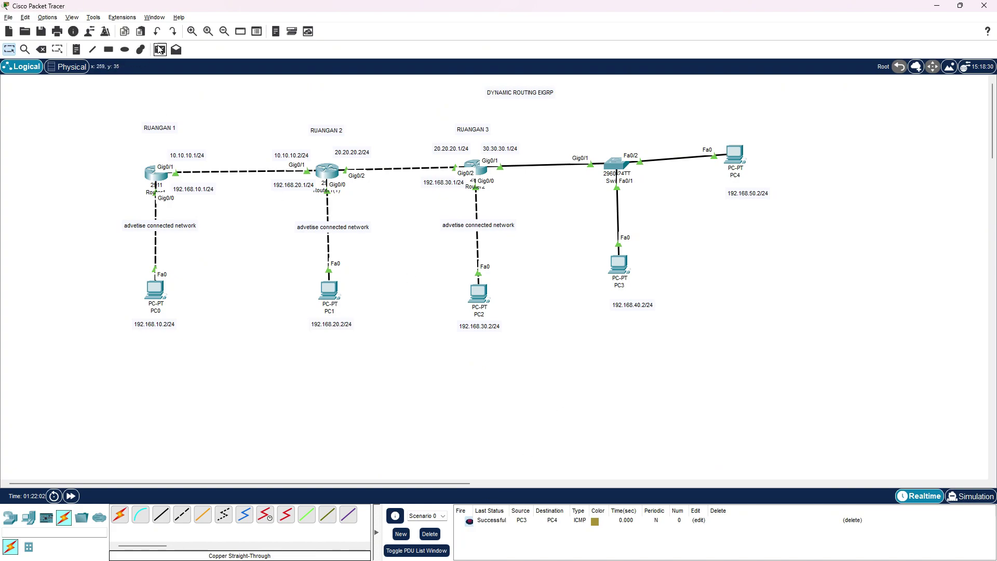
left_click(160, 49)
left_click(737, 157)
left_click(622, 266)
Test the connection to PC2 with simple PDUs from PC3 to PC2 and from PC2 to PC4
left_click(159, 51)
left_click(624, 265)
left_click(480, 299)
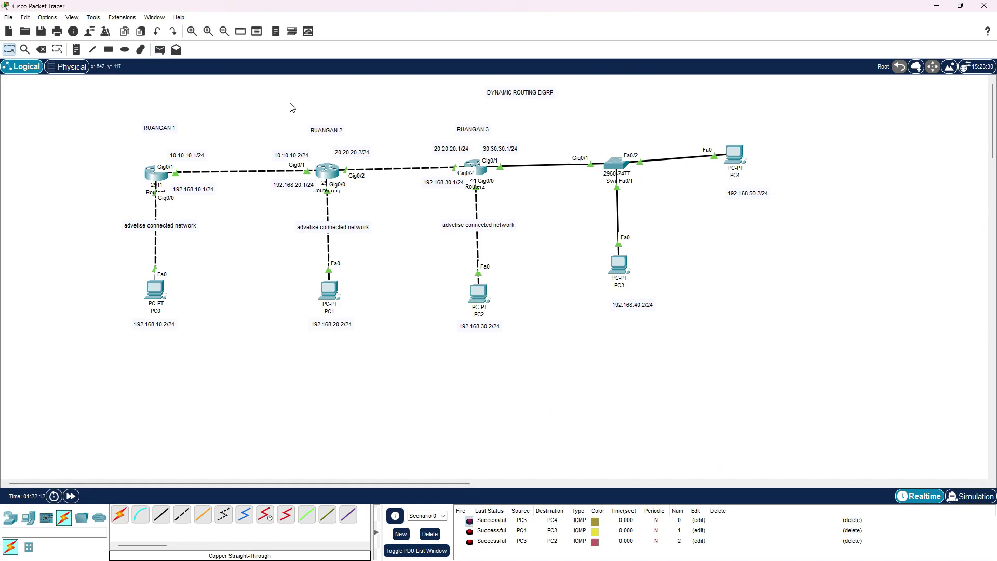
left_click(160, 49)
left_click(478, 299)
left_click(735, 155)
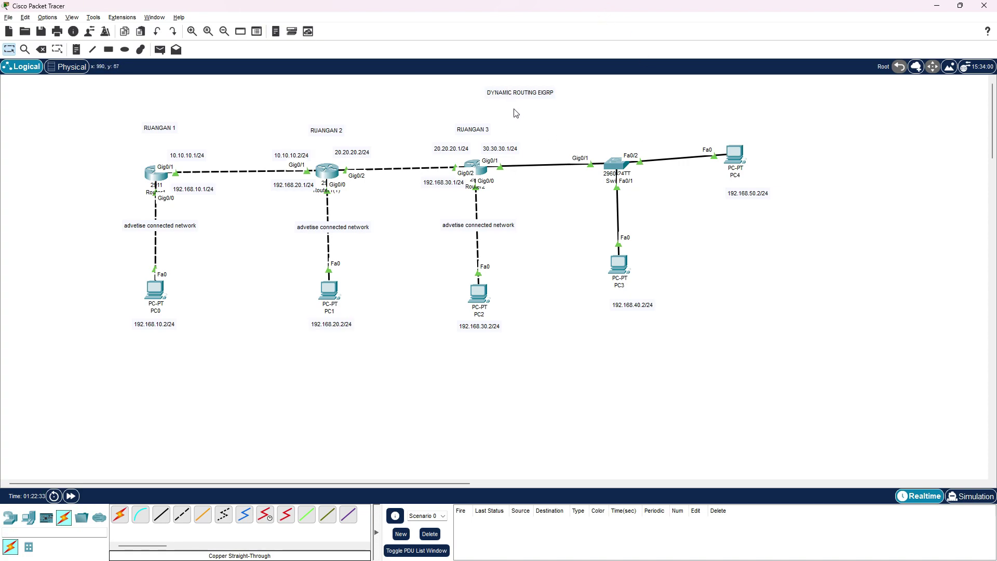
left_click_drag(79, 93, 398, 418)
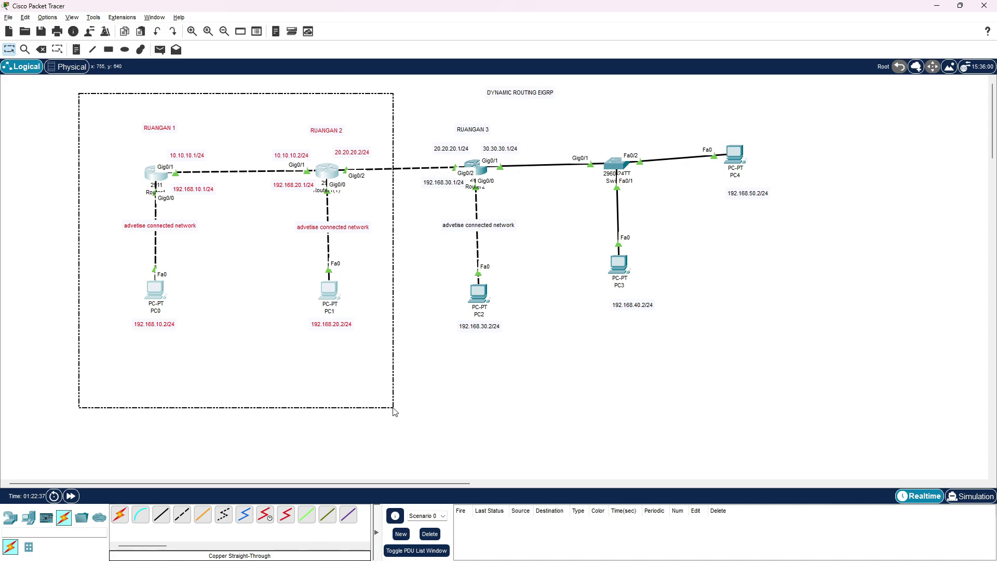
left_click(412, 353)
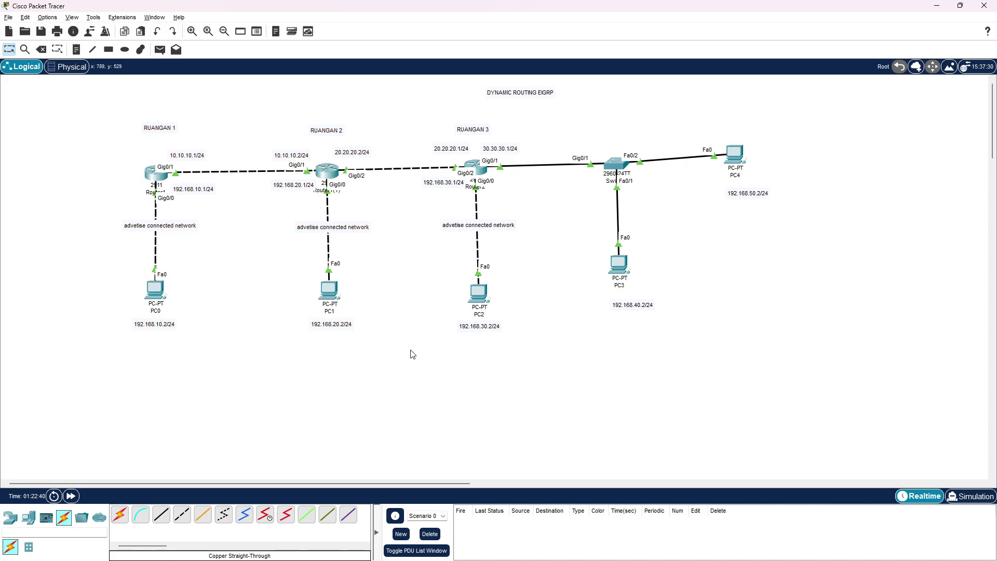
left_click(480, 167)
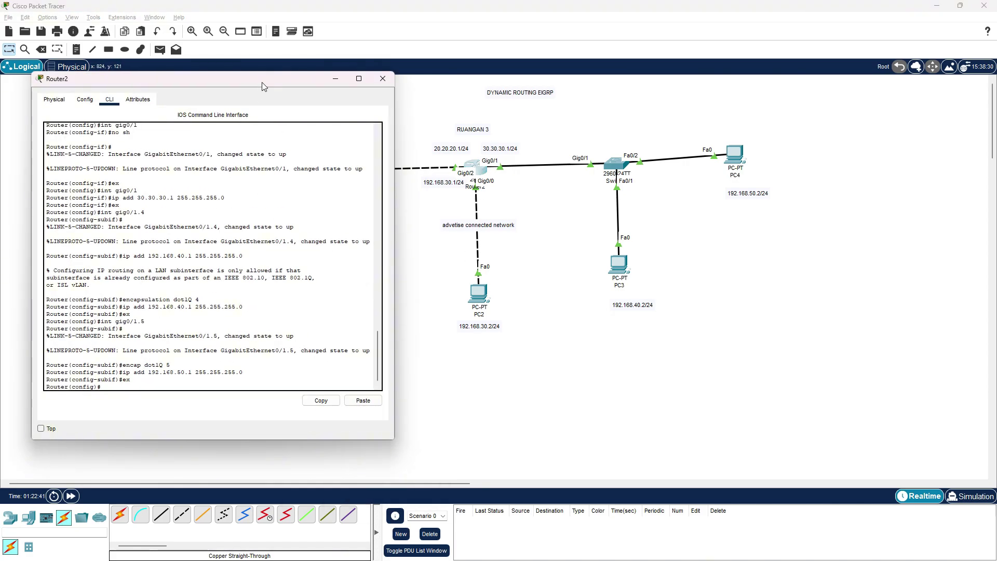
left_click_drag(260, 85, 260, 59)
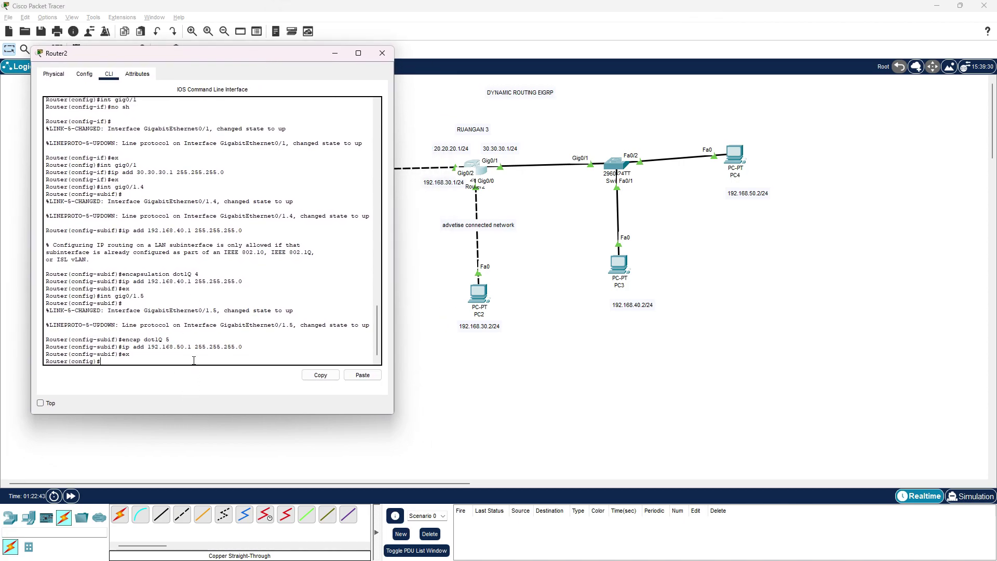
left_click(382, 53)
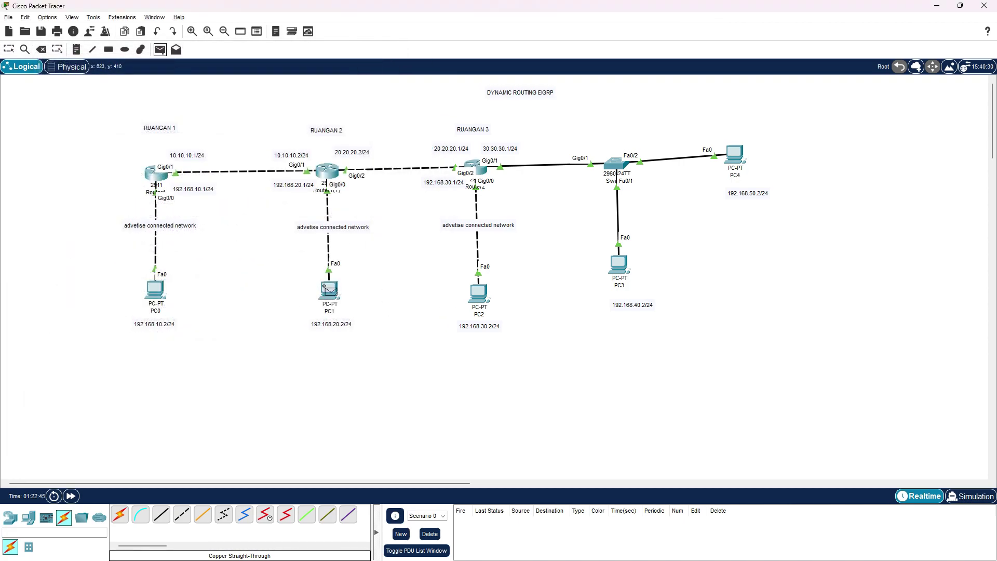
Test the connection with simple PDUs from PC1 to PC3 and from PC1 to PC4, and delete the PDU scenario
left_click(332, 289)
left_click(624, 269)
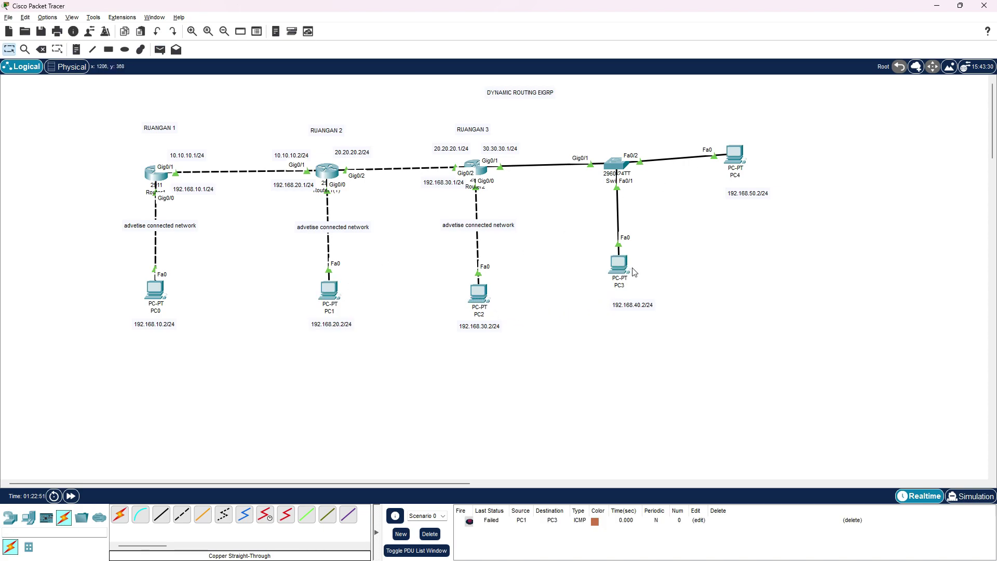
left_click(469, 526)
left_click(160, 50)
left_click(329, 289)
left_click(721, 148)
left_click(470, 531)
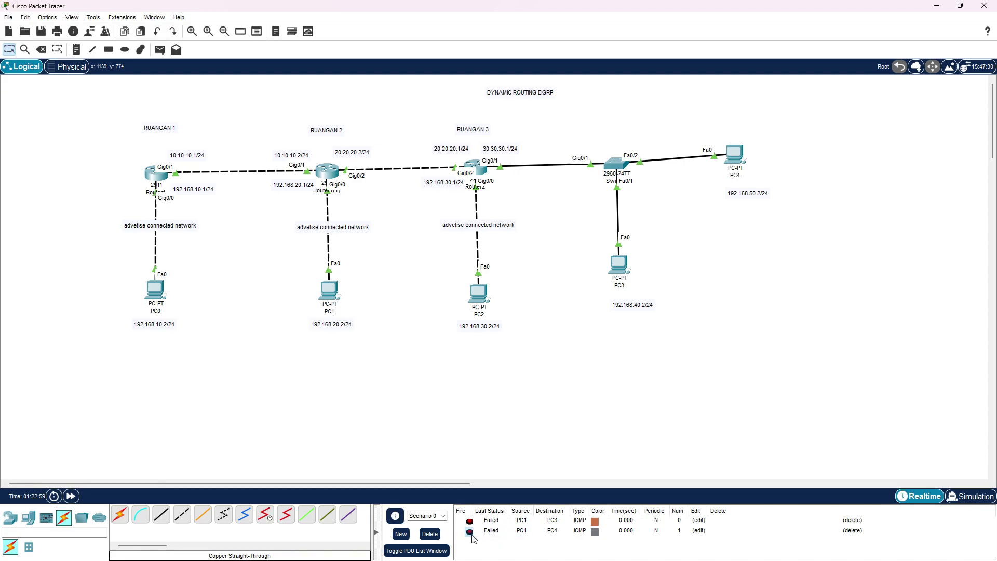
left_click(430, 534)
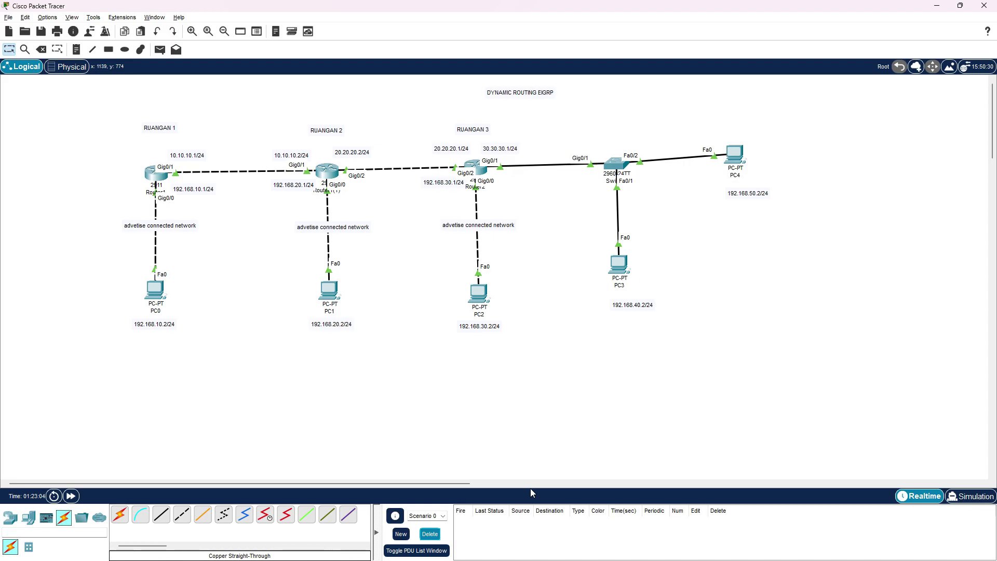
In Router2's CLI, enter EIGRP process 1 and advertise the network 30.30.30.0
left_click(475, 169)
left_click_drag(558, 130, 293, 97)
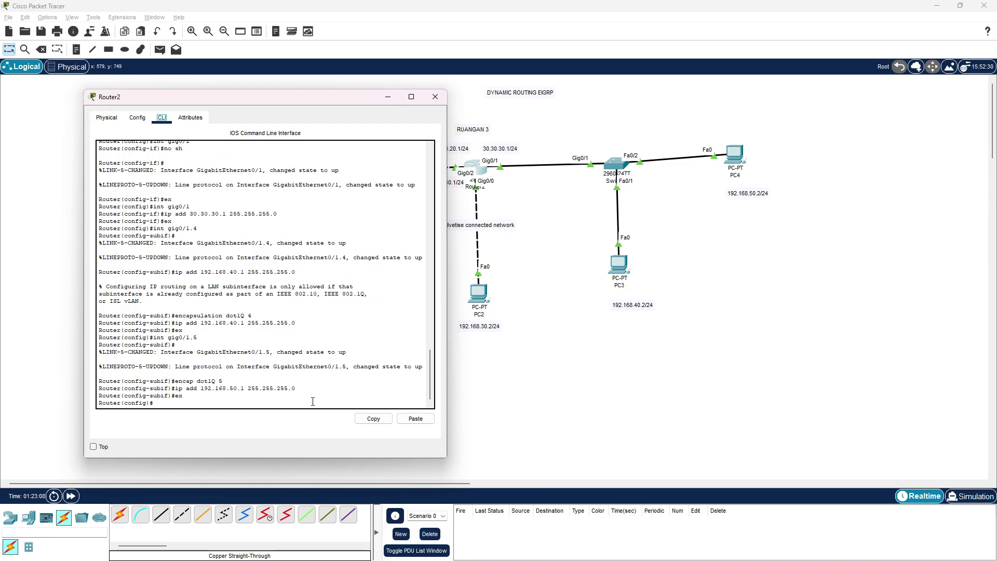
left_click_drag(384, 97, 328, 88)
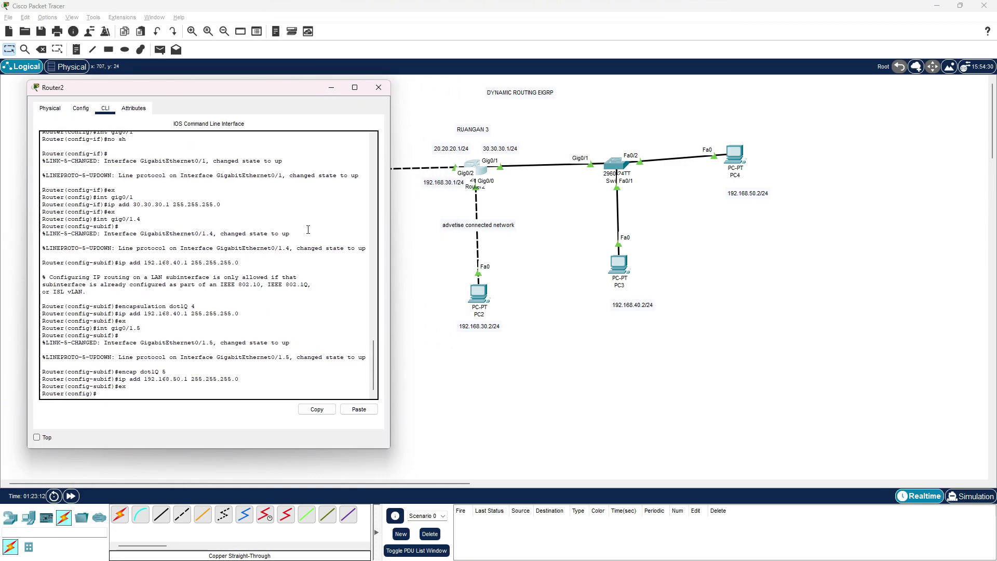
type("ute")
left_click_drag(276, 87, 241, 98)
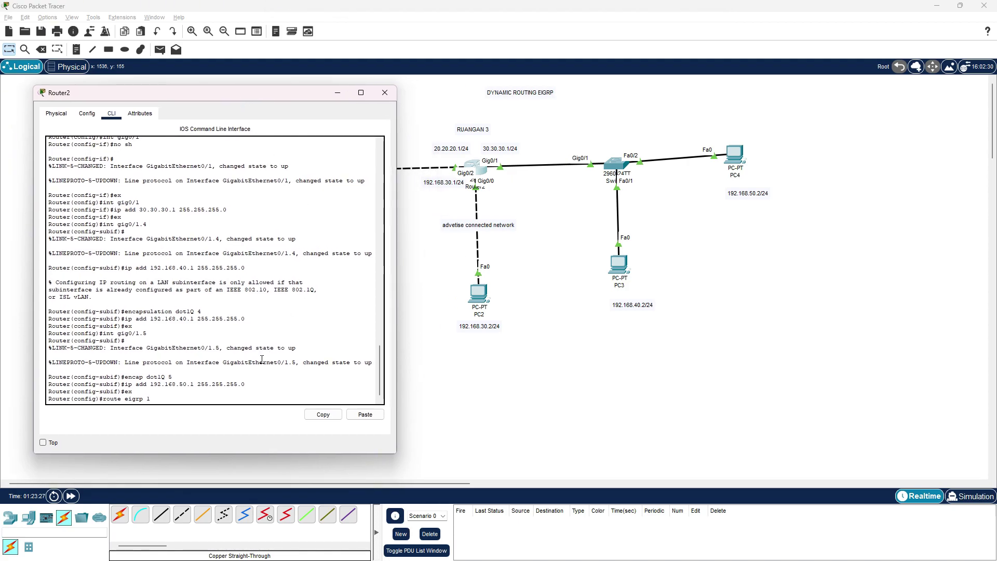
key("Return")
type("net")
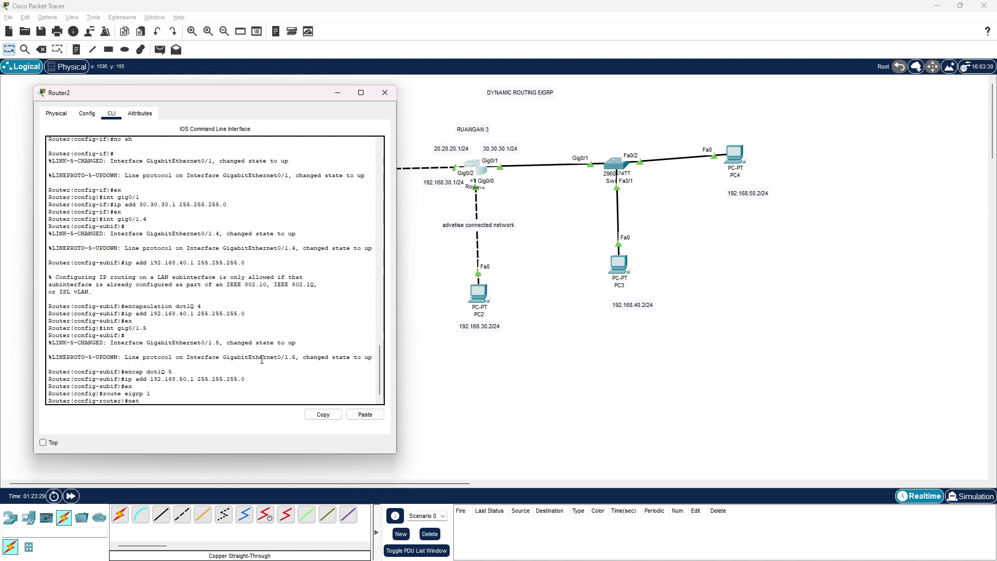
key("Tab")
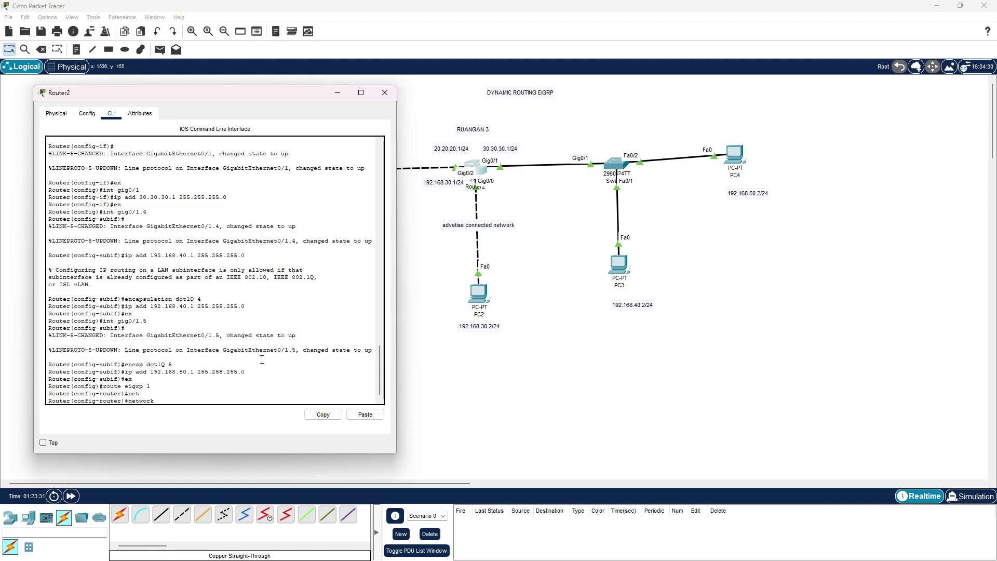
type("30.30.30.0")
key("Return")
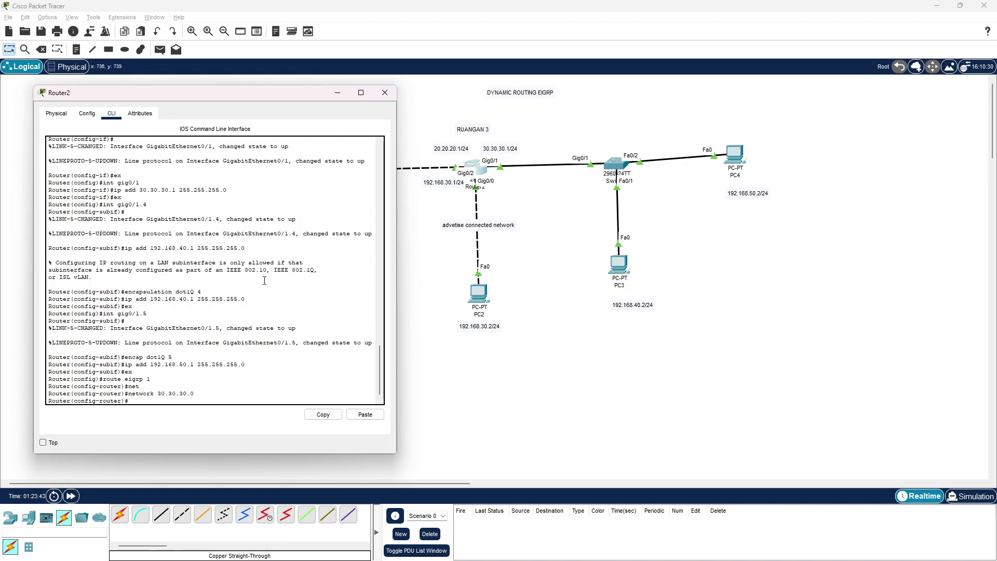
Advertise the network 192.168.40.0 in Router2's EIGRP process
key("Up")
key("BackSpace")
key("BackSpace")
key("BackSpace")
key("BackSpace")
key("BackSpace")
key("BackSpace")
key("BackSpace")
key("BackSpace")
key("BackSpace")
type("192")
type("0.0")
left_click_drag(131, 401, 196, 394)
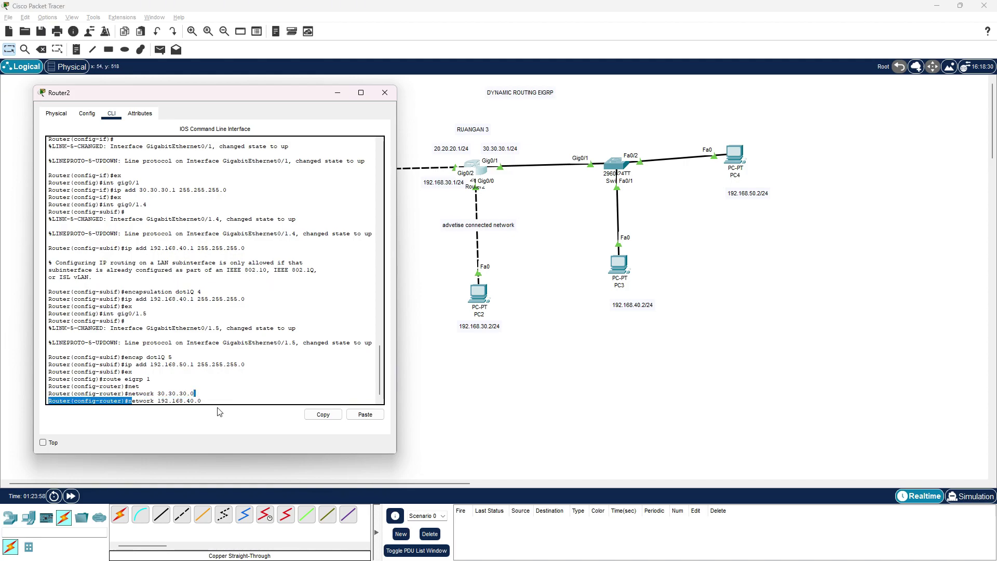
left_click(267, 400)
key("Return")
Advertise the network 192.168.50.0 in Router2's EIGRP process
key("Up")
key("BackSpace")
key("BackSpace")
key("BackSpace")
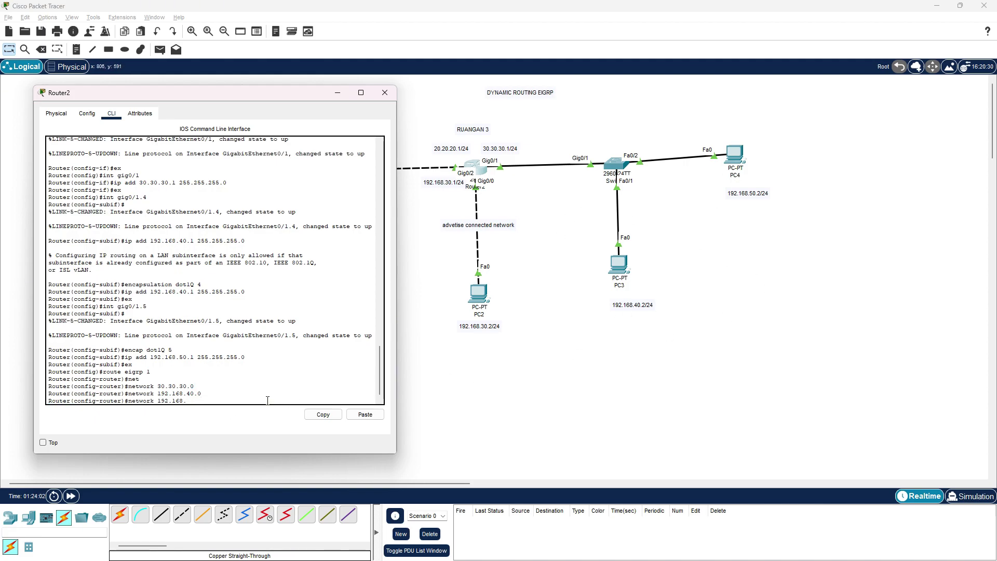
type("50.0")
key("Return")
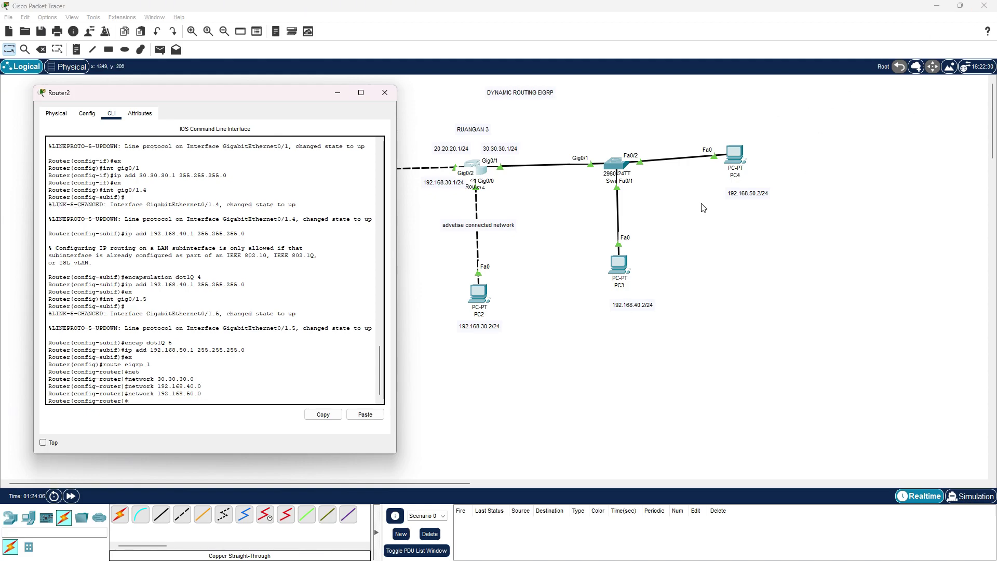
Show Router2's EIGRP neighbors with "do sh ip eigrp neighbor" and examine the neighbor's address and interface
type("do sh ip eigrp neighbor")
key("Return")
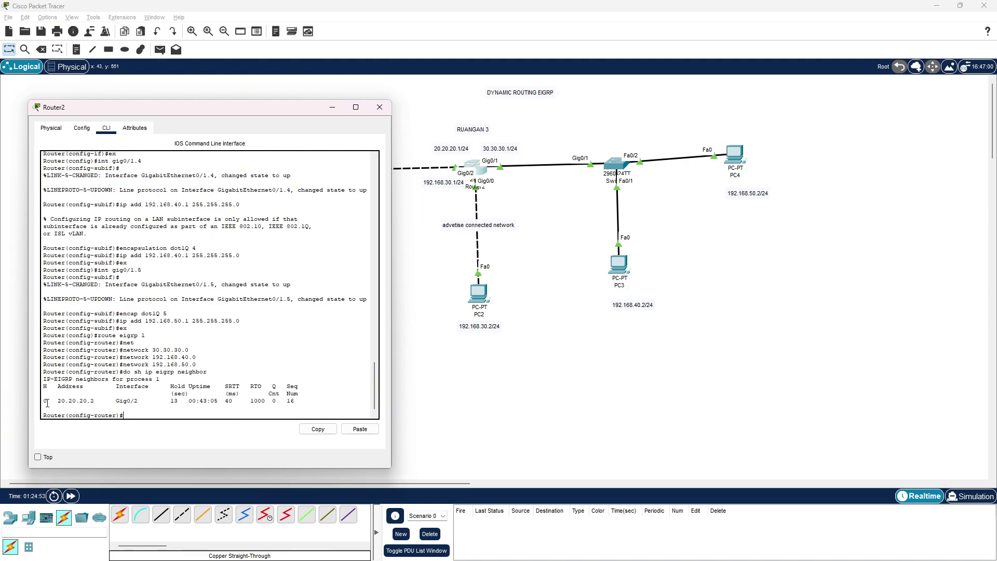
left_click_drag(44, 401, 97, 403)
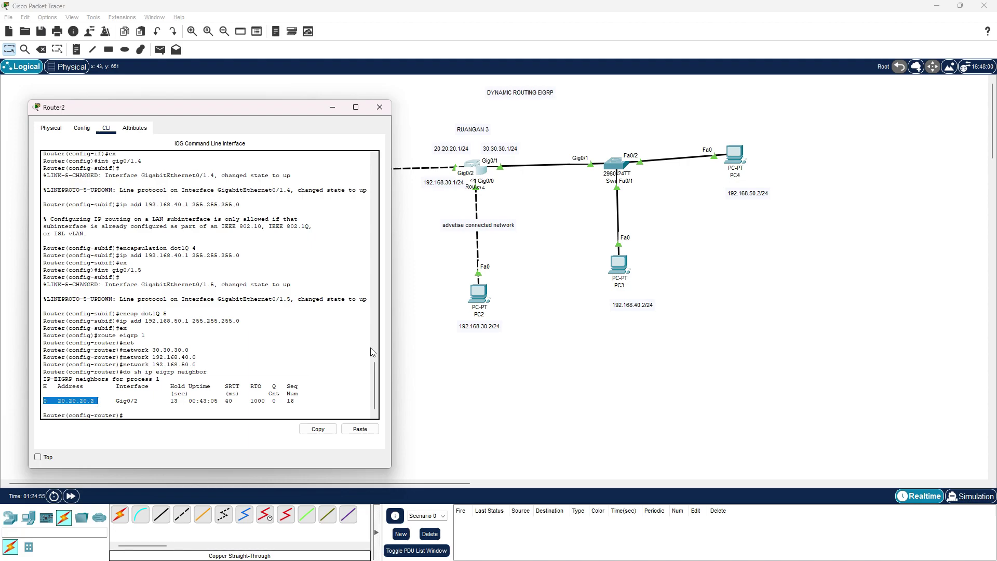
left_click_drag(276, 110, 890, 86)
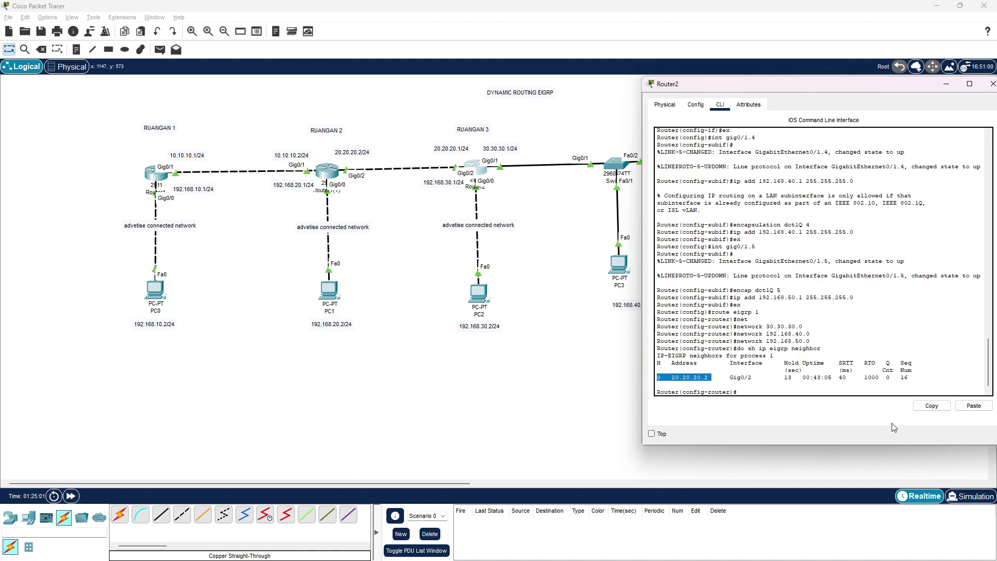
left_click(702, 370)
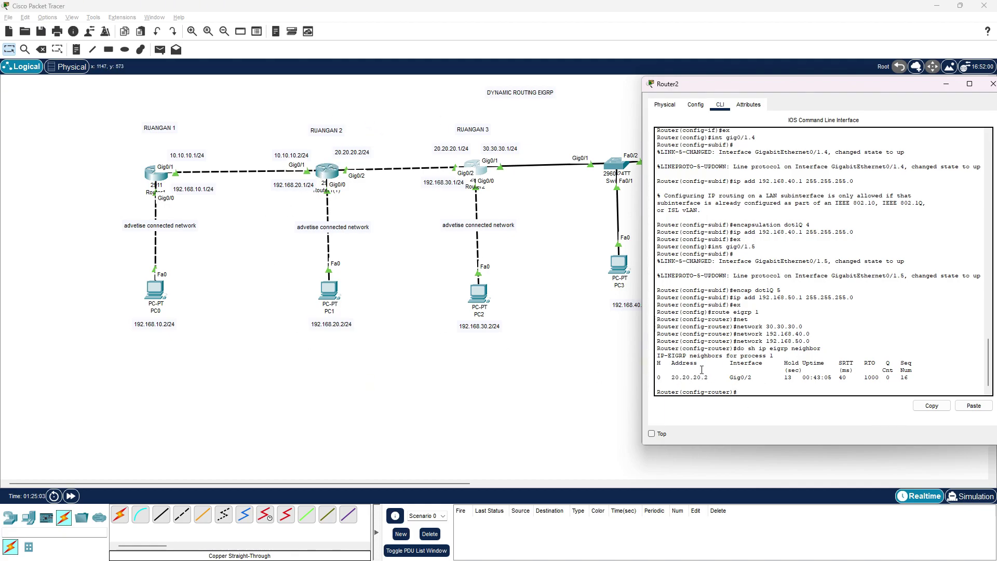
left_click_drag(909, 378, 673, 378)
left_click(796, 418)
Display Router2's full routing table with "do sh ip route", examine the 192.168.50.0 entries and close Router2
type("do sh ip route")
key("Return")
key("Return")
key("Return")
key("Return")
key("Return")
key("Return")
key("Return")
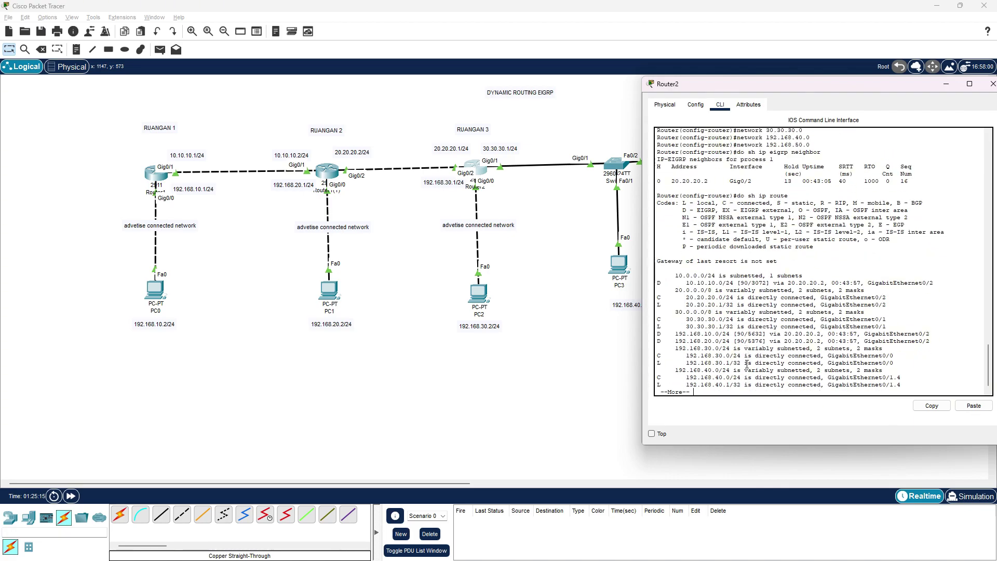
key("Return")
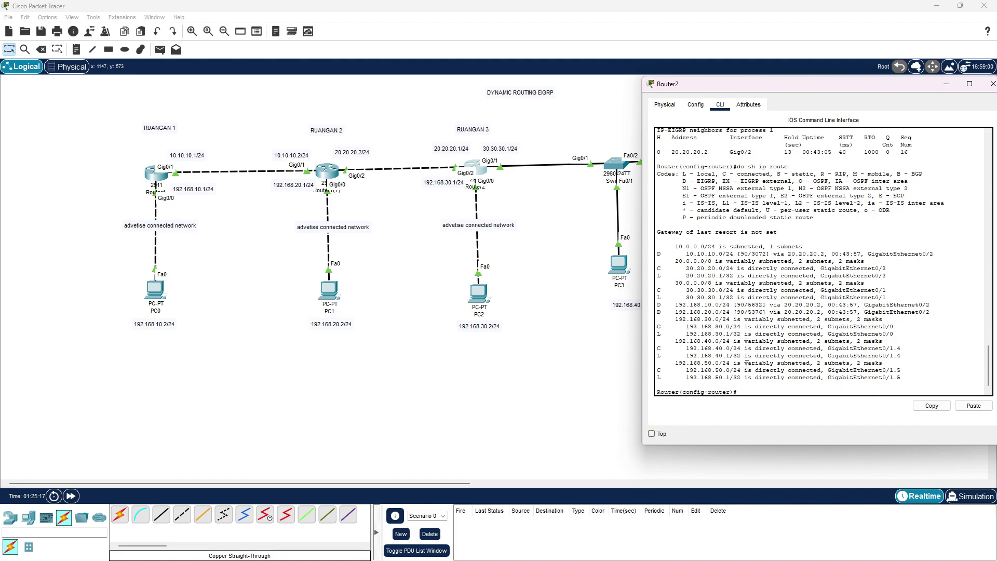
left_click_drag(686, 370, 748, 369)
left_click_drag(903, 377, 702, 380)
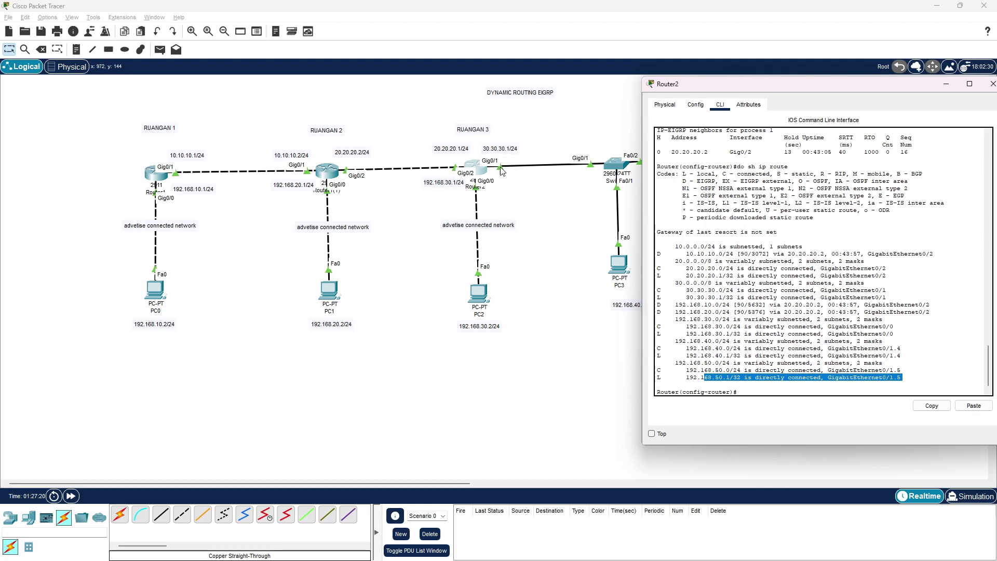
left_click_drag(758, 83, 560, 130)
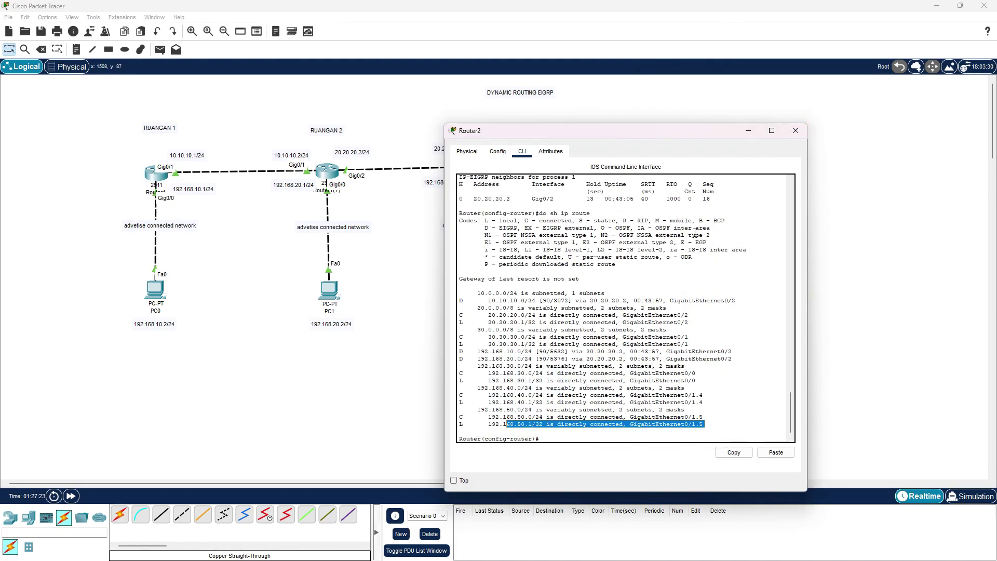
left_click(795, 130)
Open Router1(1)'s CLI and enter global configuration mode
left_click(327, 172)
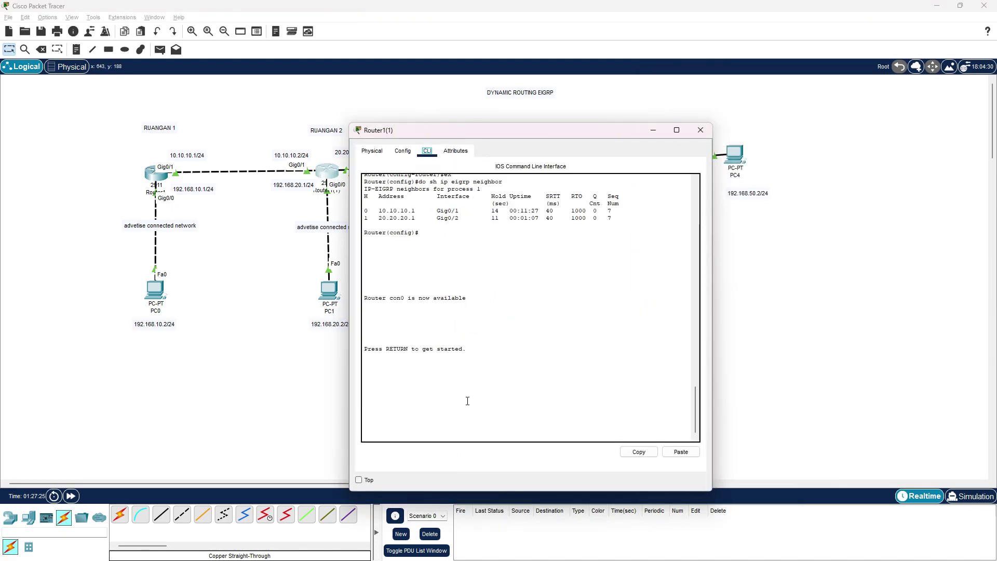
key("Return")
key("Return")
key("Return")
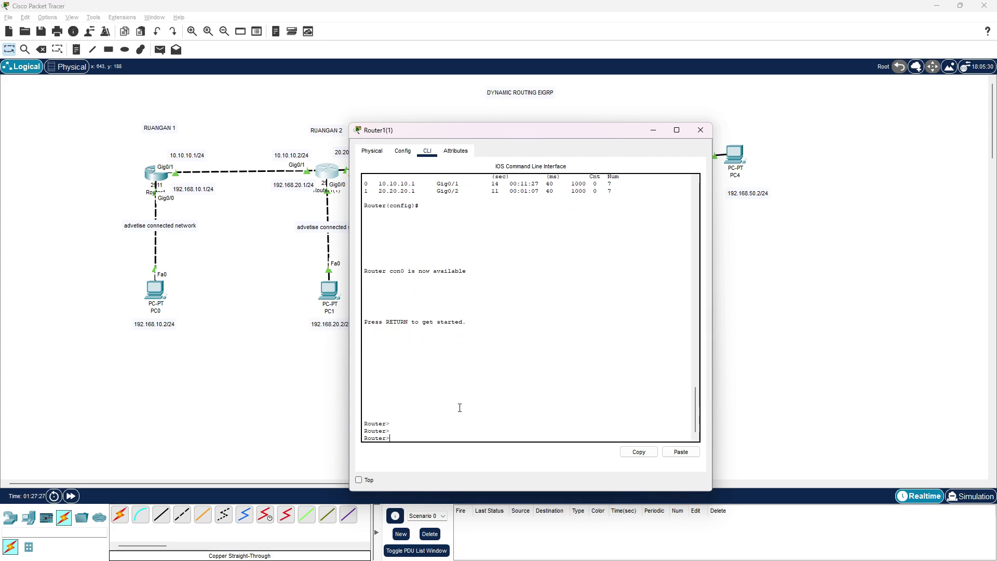
left_click_drag(600, 135, 806, 69)
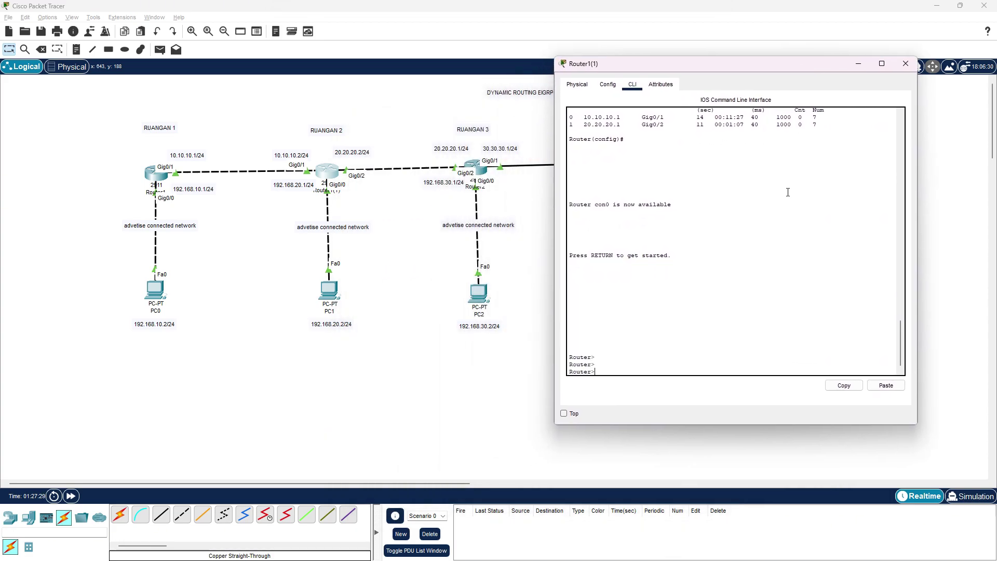
type("en")
key("Return")
type("conf t")
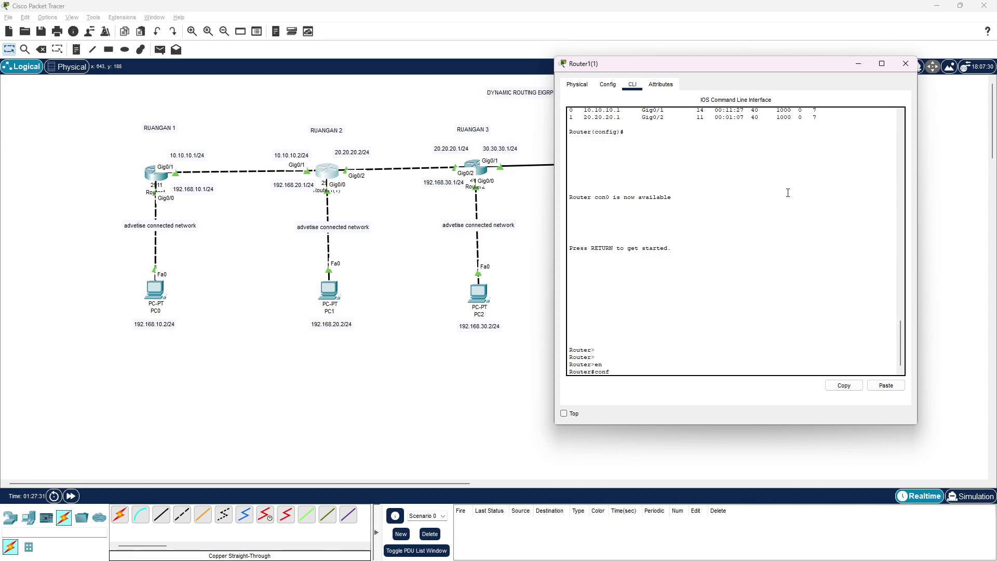
key("Return")
Display Router1(1)'s full routing table with "do sh ip route", examine the 192.168.40.0 and 192.168.50.0 routes, and close the router
type("do sh")
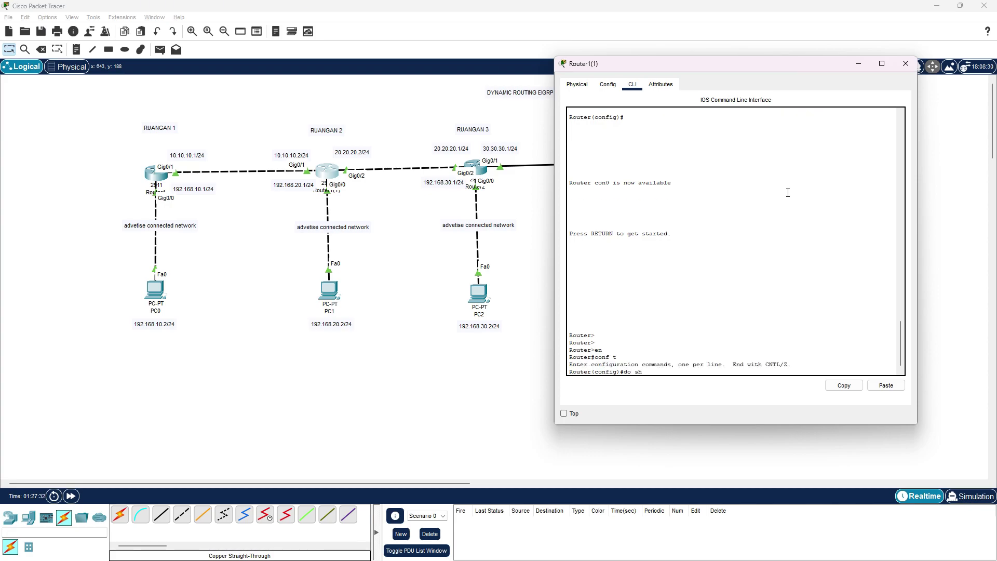
type(" ip route")
key("Return")
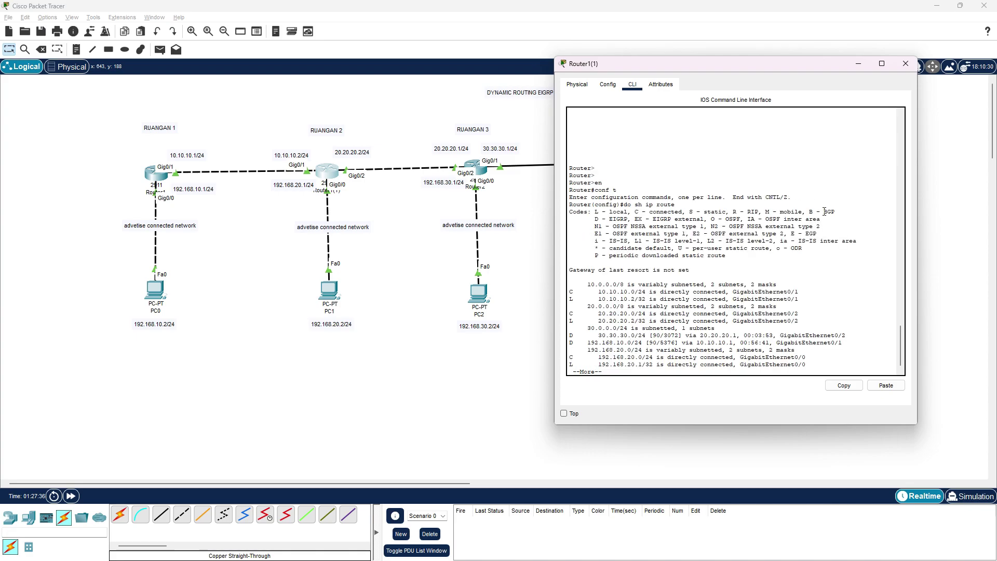
key("Return")
key("Return")
key("Return")
key("Return")
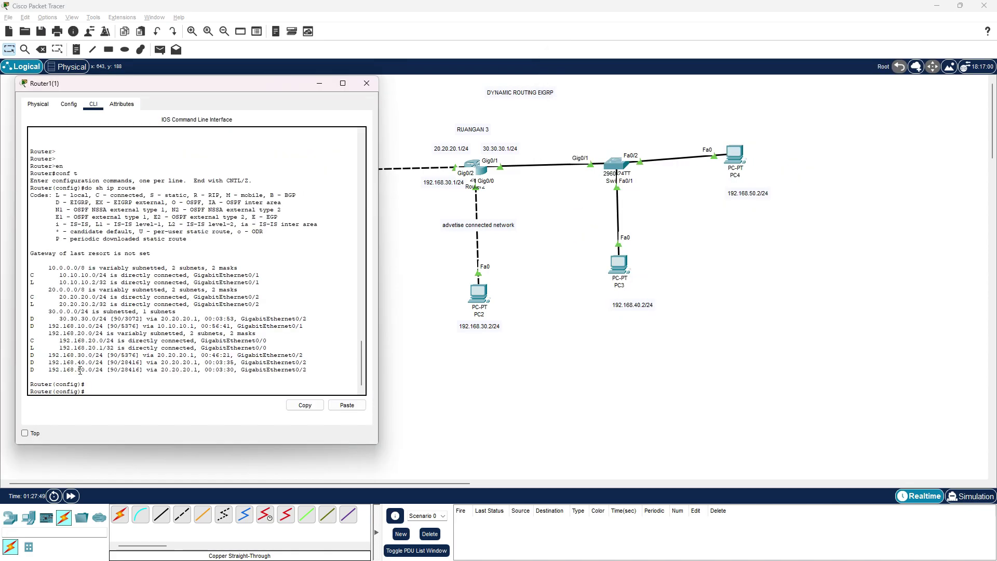
left_click_drag(80, 370, 110, 371)
left_click_drag(78, 362, 104, 362)
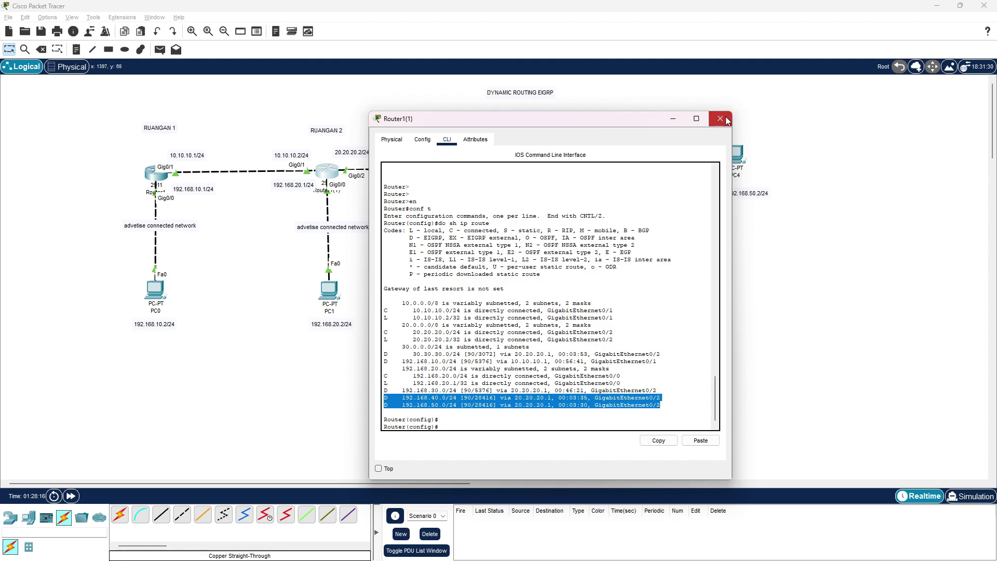
left_click(720, 119)
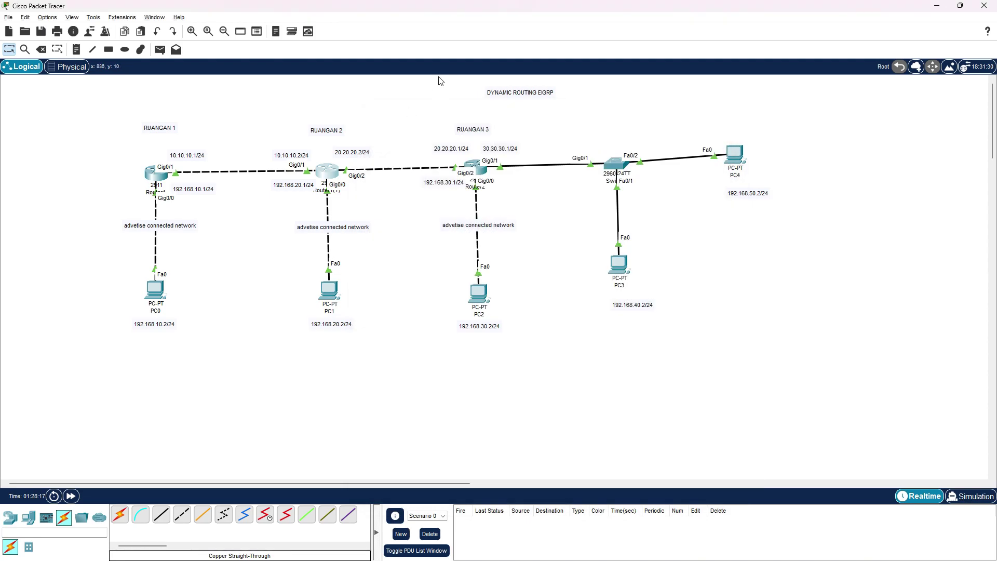
left_click_drag(271, 109, 816, 383)
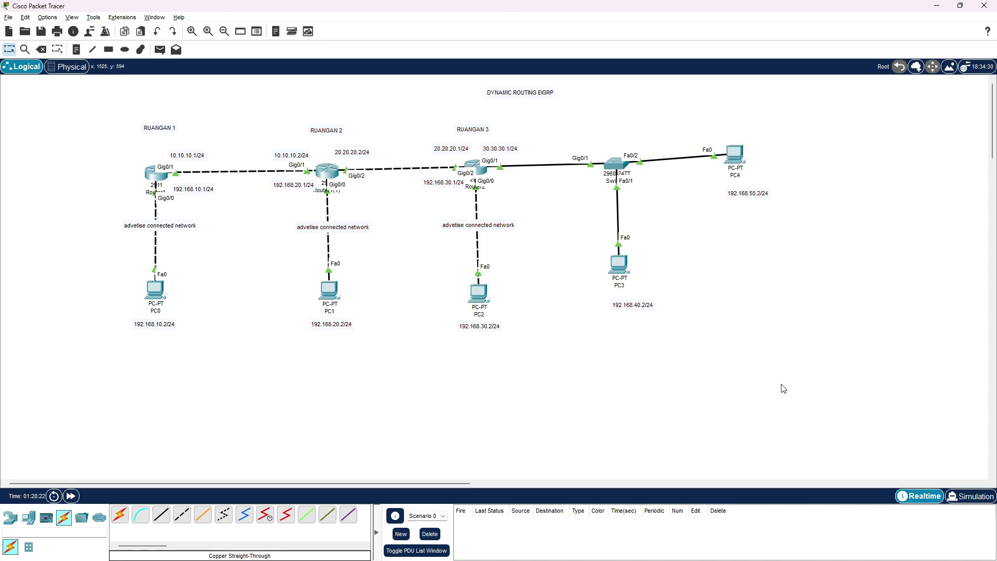
Open the CLI of Router1 in RUANGAN 1 and enter global configuration mode
left_click(157, 178)
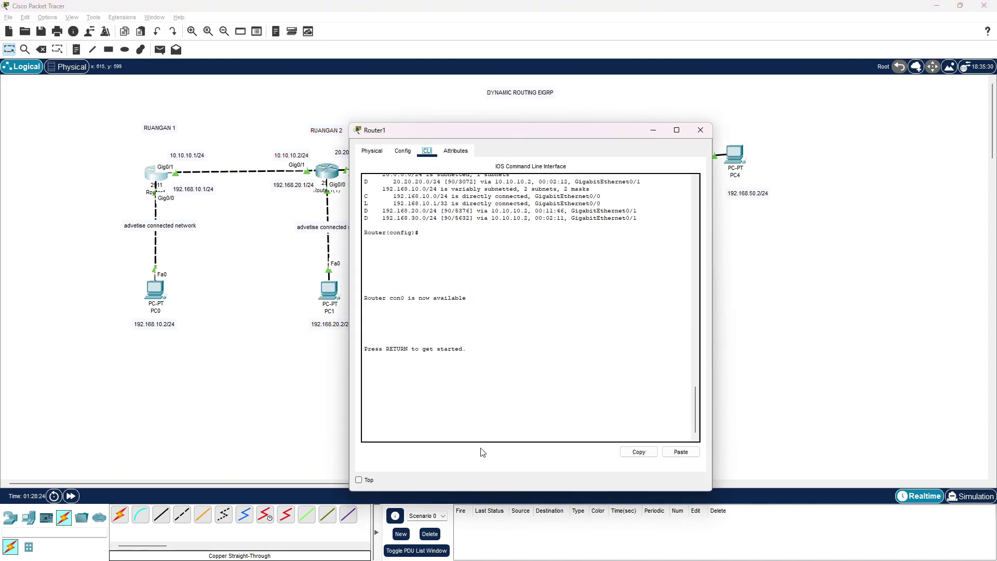
key("Return")
key("Return")
type("en")
key("Return")
type("conf t")
key("Return")
key("Return")
Display Router1's full routing table with "do sh ip route", examine the 192.168.40.0 and 192.168.50.0 routes, and close the router
type("int")
type("do s")
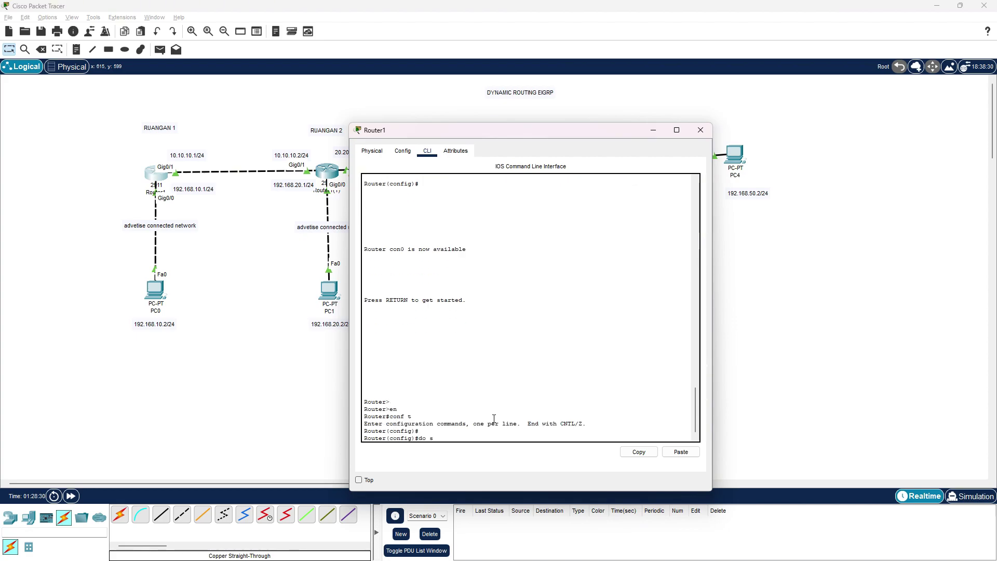
type("h ip route")
key("Return")
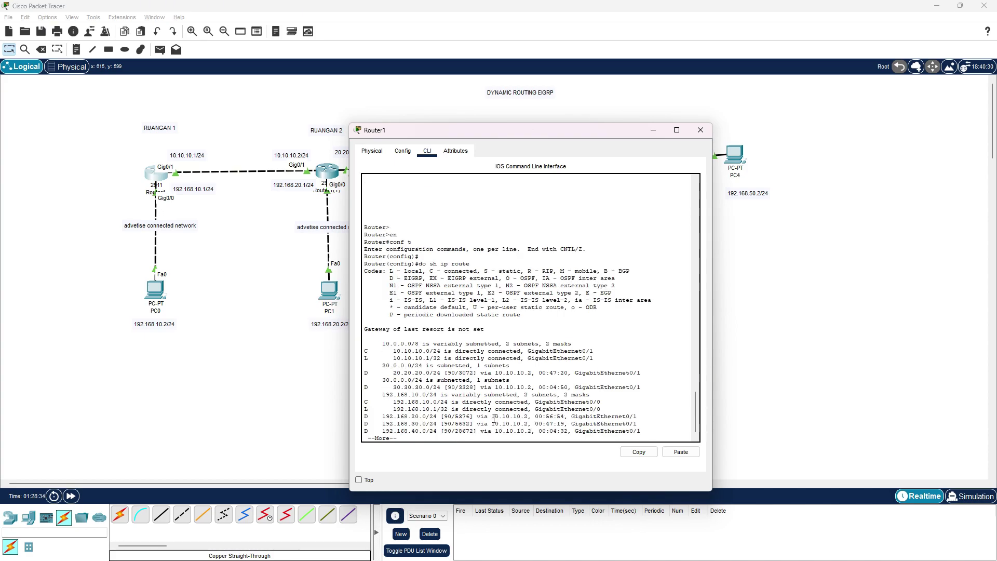
key("Return")
key("Return")
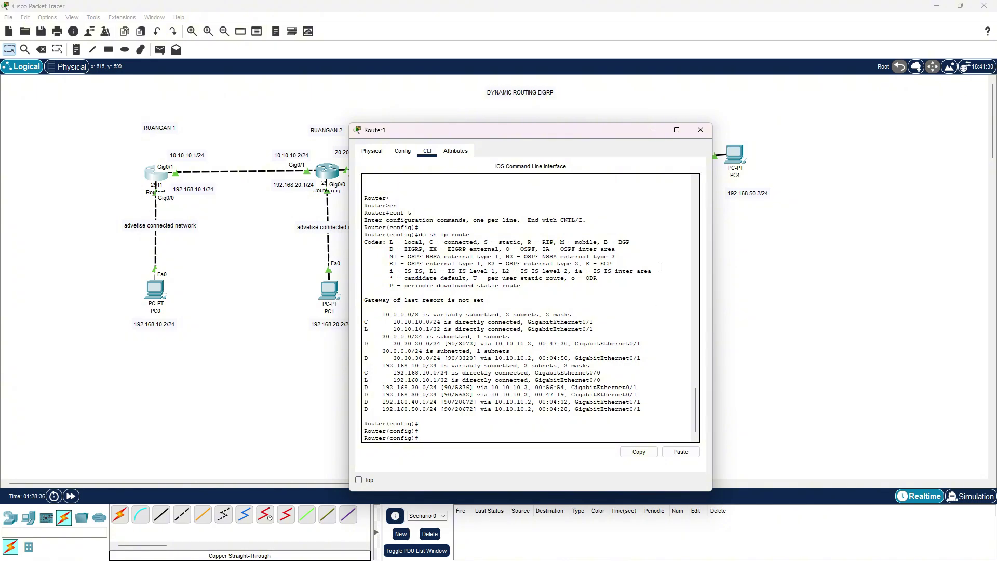
left_click_drag(621, 134, 575, 127)
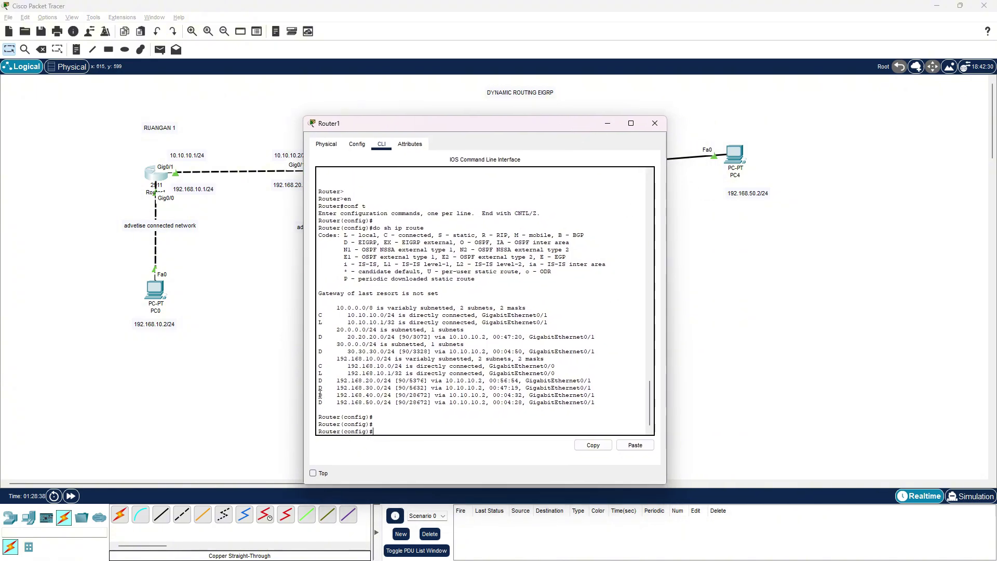
left_click_drag(317, 392, 592, 402)
left_click_drag(522, 128, 499, 95)
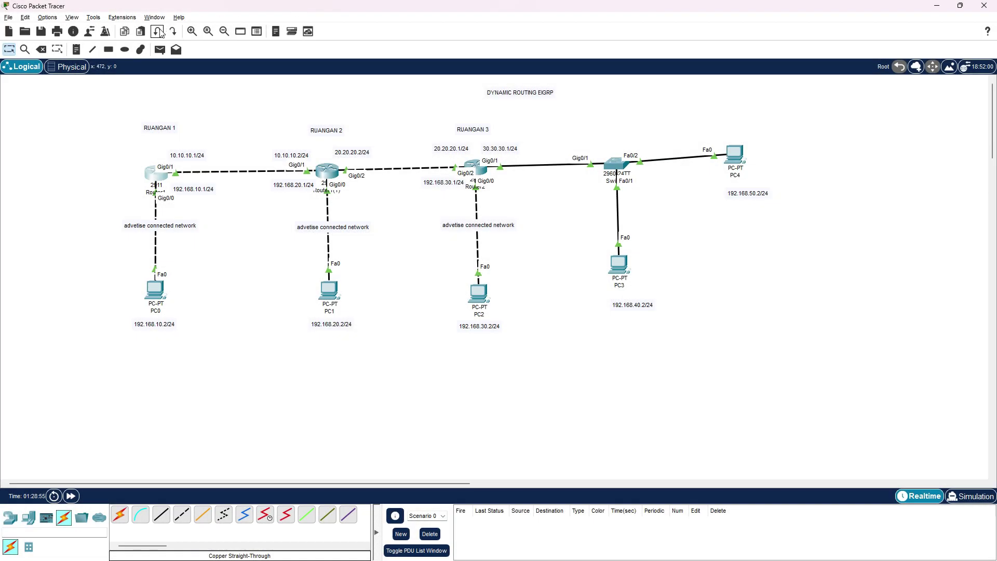
Test connectivity to PC3 by sending one simple PDU from PC0 and another from PC1
left_click(160, 50)
left_click(155, 290)
left_click(619, 265)
left_click(160, 50)
left_click(333, 292)
left_click(623, 266)
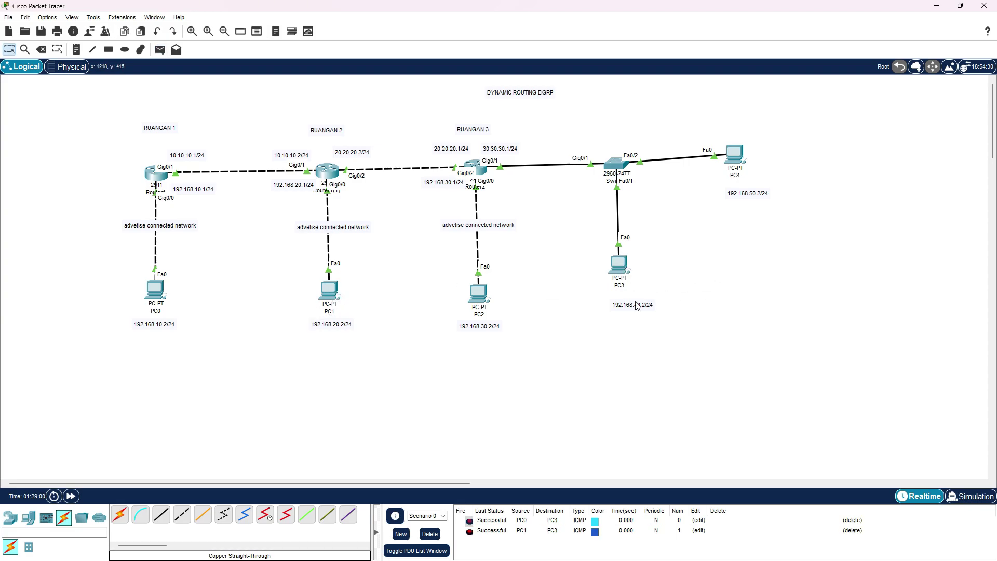
Test connectivity between PC0 and PC4 by sending a simple PDU from PC0
left_click(160, 49)
left_click(156, 290)
left_click(735, 170)
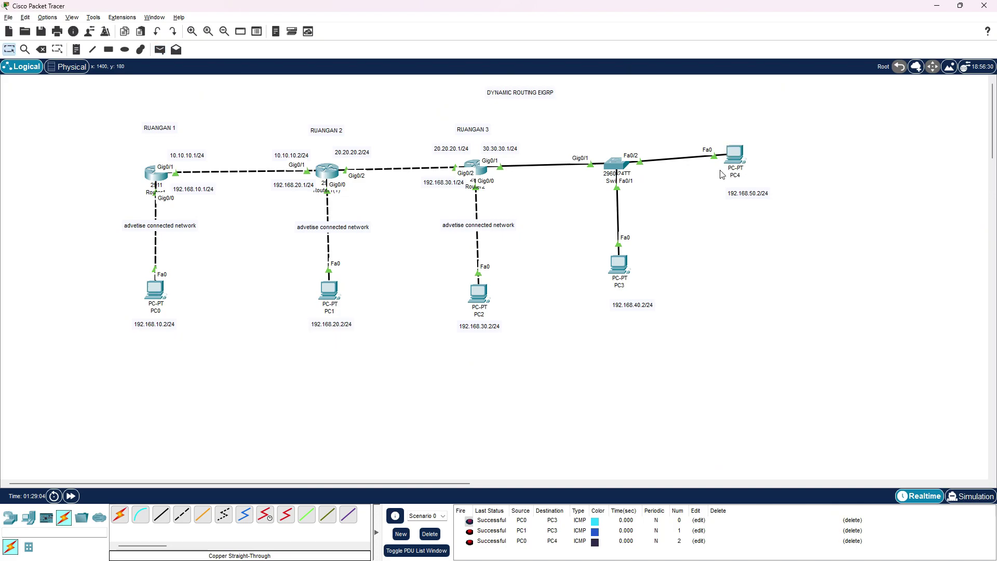
Delete Scenario 0 with its test PDUs to clear the PDU list
left_click(160, 49)
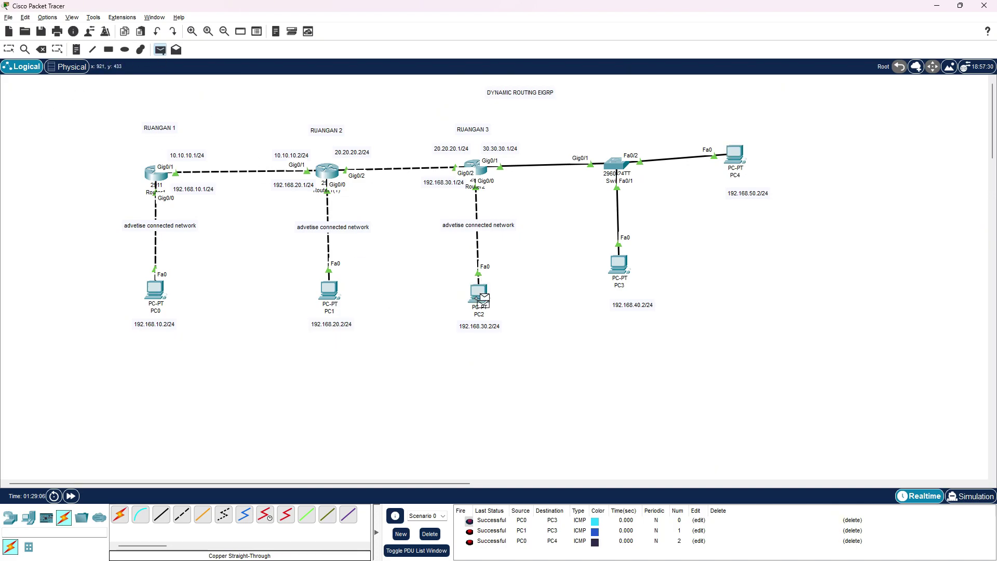
key("Escape")
left_click(430, 536)
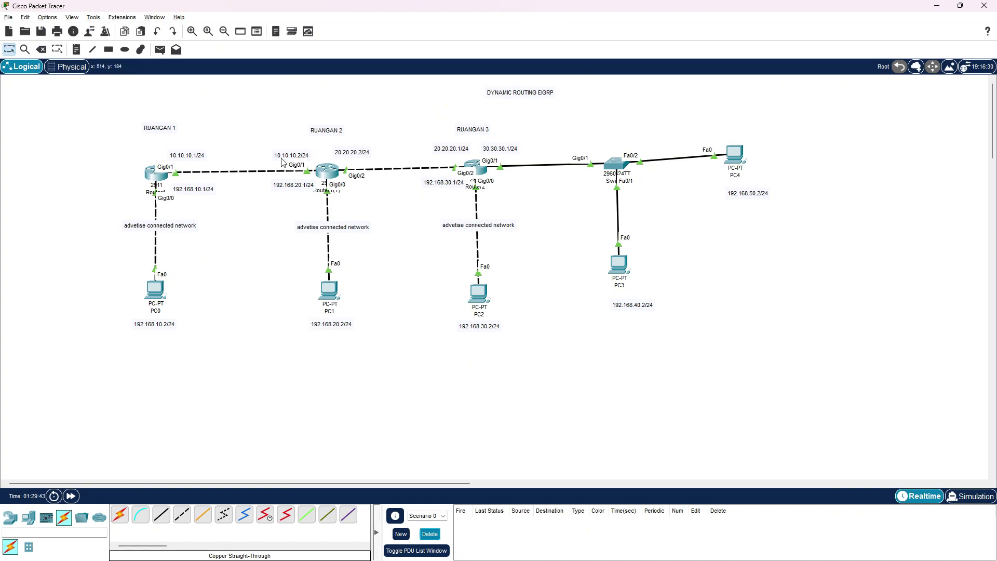
Nudge the RUANGAN 2 and RUANGAN 3 routers slightly to the right to align them above PC1 and PC2
left_click_drag(108, 106, 392, 383)
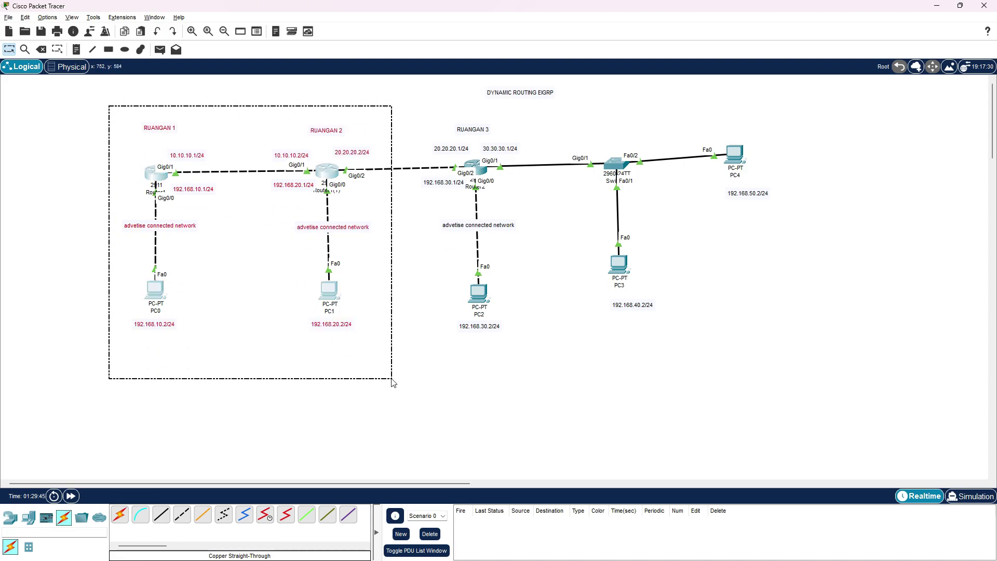
left_click(397, 104)
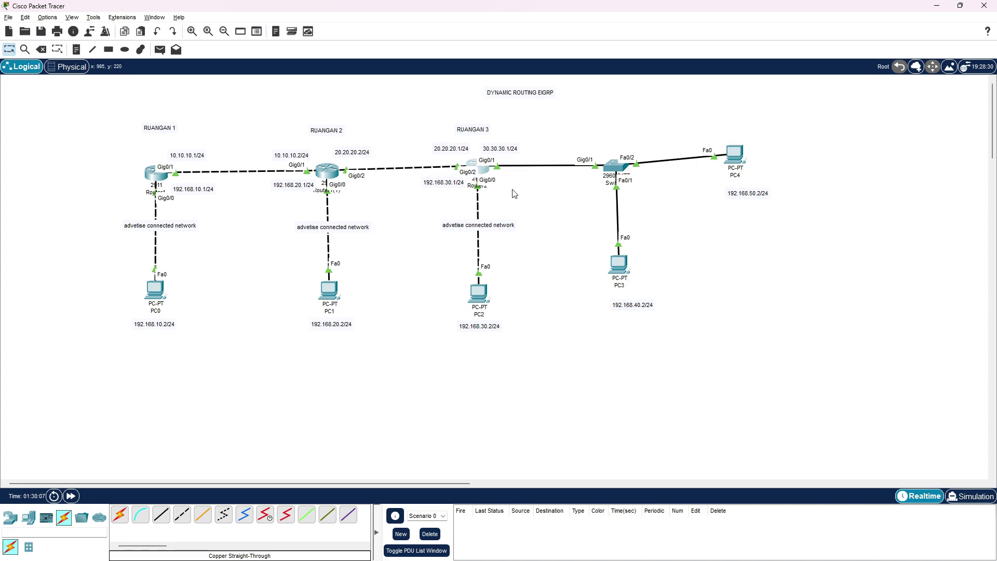
left_click_drag(326, 173, 331, 175)
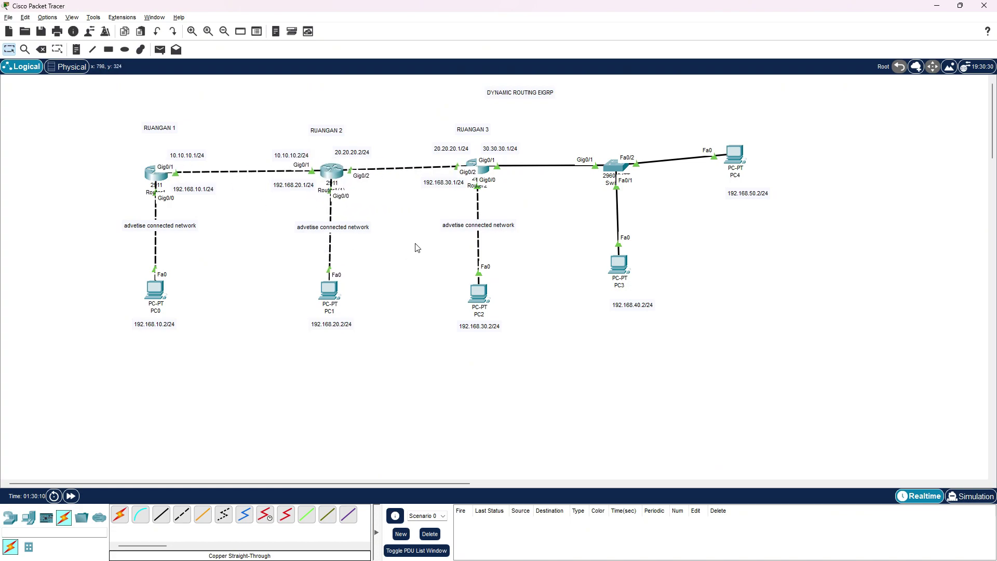